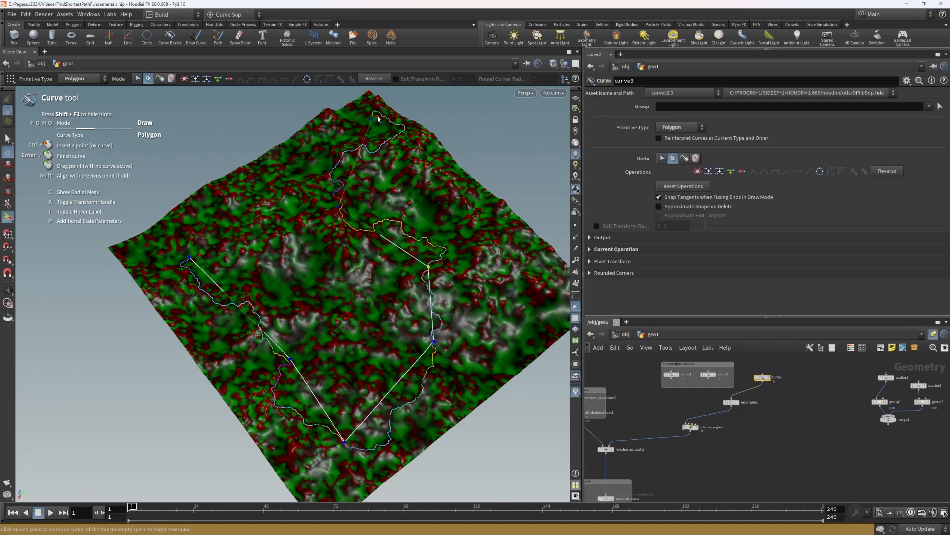
Reposition the end point of the drawn curve near the terrain's far corner.
{"action": "mouse_move", "coordinate": [373, 119]}
{"action": "left_mouse_down"}
{"action": "mouse_move", "coordinate": [367, 110]}
{"action": "mouse_move", "coordinate": [344, 128]}
{"action": "mouse_move", "coordinate": [402, 151]}
{"action": "mouse_move", "coordinate": [439, 181]}
{"action": "mouse_move", "coordinate": [372, 136]}
{"action": "left_mouse_up"}
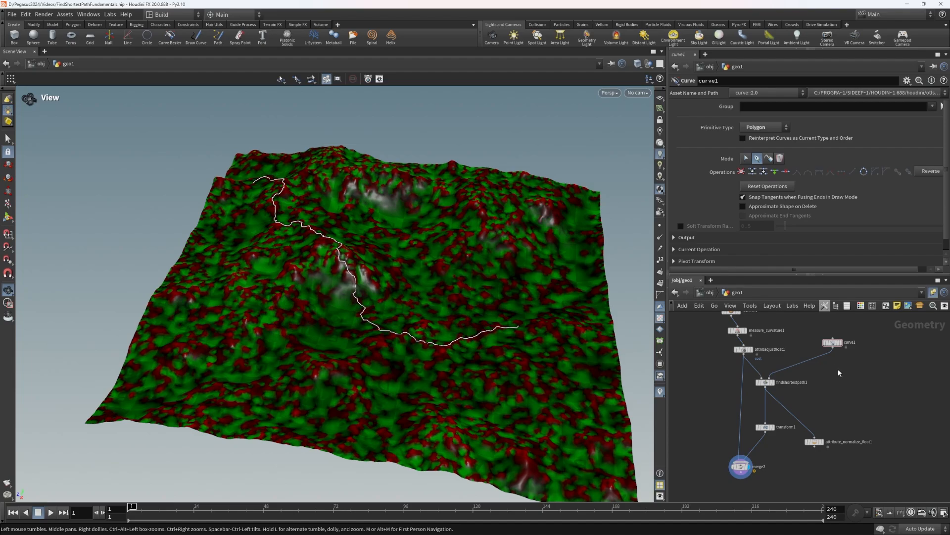
Collapse the parameter pane and widen the network editor to make room for the node graph.
{"action": "middle_click_drag", "start_coordinate": [835, 369], "coordinate": [843, 398]}
{"action": "left_click", "coordinate": [810, 274]}
{"action": "left_click_drag", "start_coordinate": [668, 263], "coordinate": [583, 262]}
{"action": "scroll", "coordinate": [733, 204], "scroll_direction": "up", "scroll_amount": 3}
Arrange heightfield1, heightfield_noise1 and convertheightfield1 in a compact column above remesh1.
{"action": "left_click_drag", "start_coordinate": [728, 192], "coordinate": [655, 245]}
{"action": "left_click", "coordinate": [754, 242]}
{"action": "left_click_drag", "start_coordinate": [643, 182], "coordinate": [711, 293]}
{"action": "left_click_drag", "start_coordinate": [654, 280], "coordinate": [670, 286]}
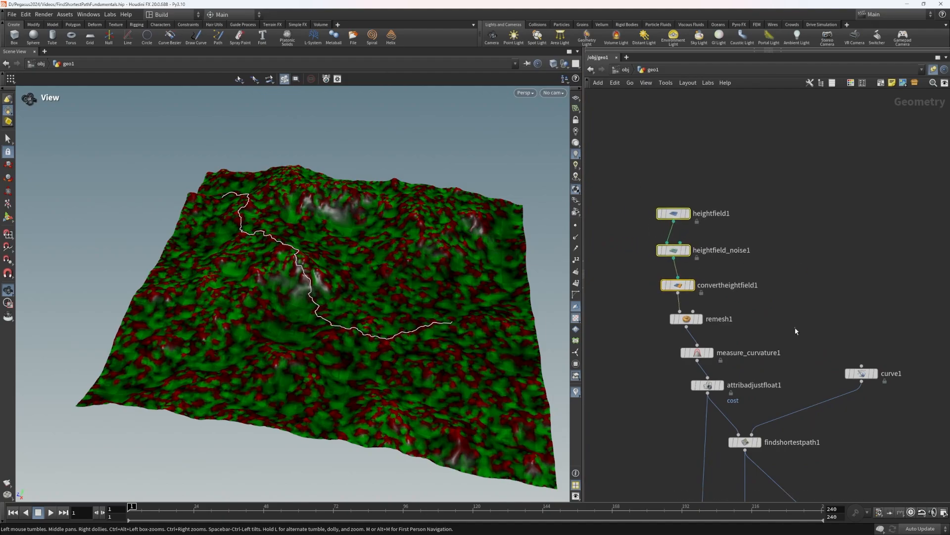
{"action": "left_click", "coordinate": [798, 332]}
{"action": "middle_click_drag", "start_coordinate": [793, 332], "coordinate": [790, 304]}
Move the terrain nodes up away from the rest of the network and place measure_curvature1 just above attribadjustfloat1.
{"action": "left_click_drag", "start_coordinate": [641, 163], "coordinate": [776, 312]}
{"action": "middle_click_drag", "start_coordinate": [777, 291], "coordinate": [762, 305]}
{"action": "left_click_drag", "start_coordinate": [682, 331], "coordinate": [673, 236]}
{"action": "left_click", "coordinate": [753, 293]}
{"action": "scroll", "coordinate": [751, 293], "scroll_direction": "down", "scroll_amount": 3}
{"action": "middle_click_drag", "start_coordinate": [751, 292], "coordinate": [749, 299]}
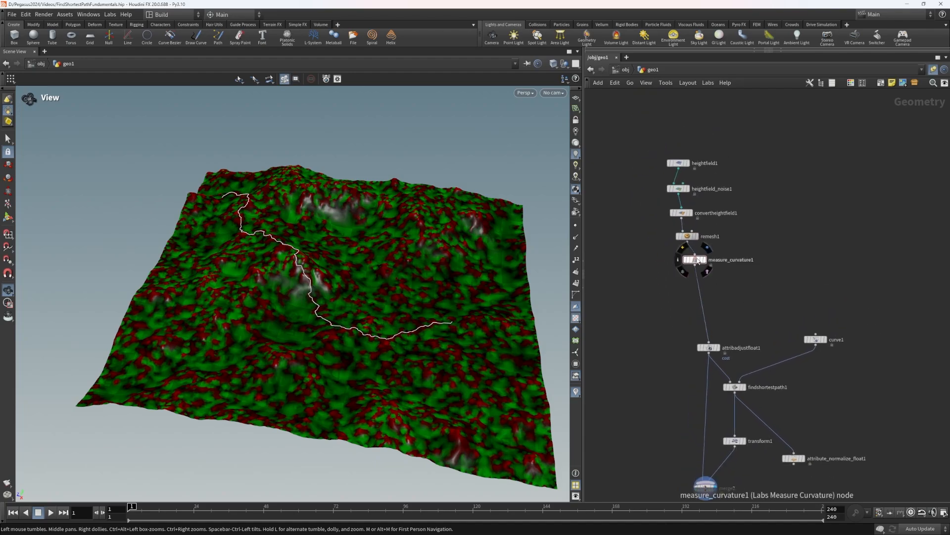
{"action": "left_click_drag", "start_coordinate": [698, 261], "coordinate": [708, 327]}
Group heightfield1, heightfield_noise1, convertheightfield1 and remesh1 in a network box titled "prepare heightfield".
{"action": "middle_click_drag", "start_coordinate": [760, 269], "coordinate": [774, 316]}
{"action": "left_click_drag", "start_coordinate": [774, 316], "coordinate": [686, 197]}
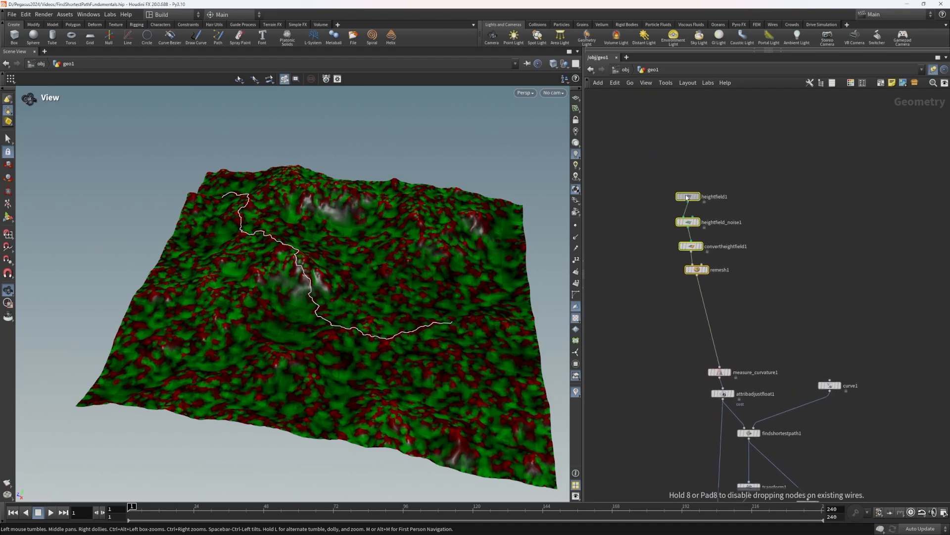
{"action": "key", "text": "shift+o"}
{"action": "scroll", "coordinate": [706, 197], "scroll_direction": "up", "scroll_amount": 2}
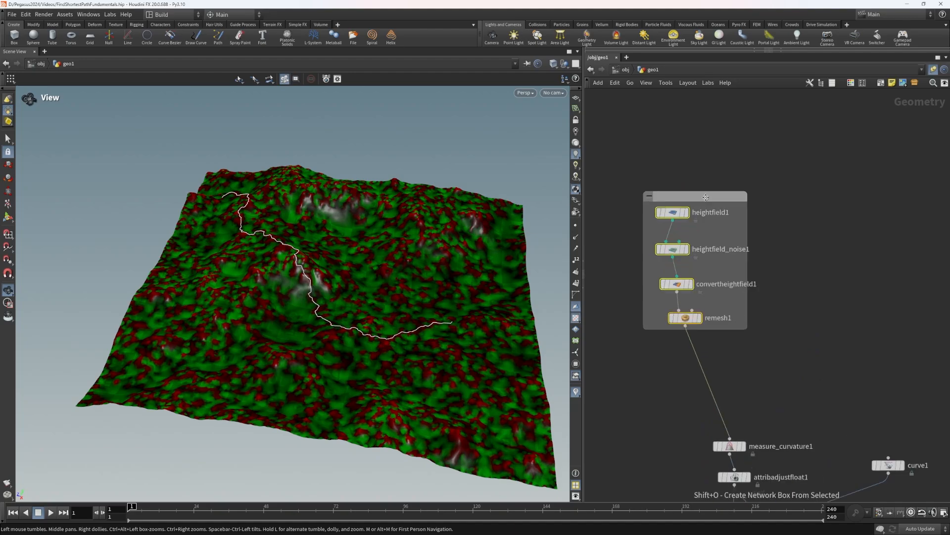
{"action": "double_click", "coordinate": [705, 198]}
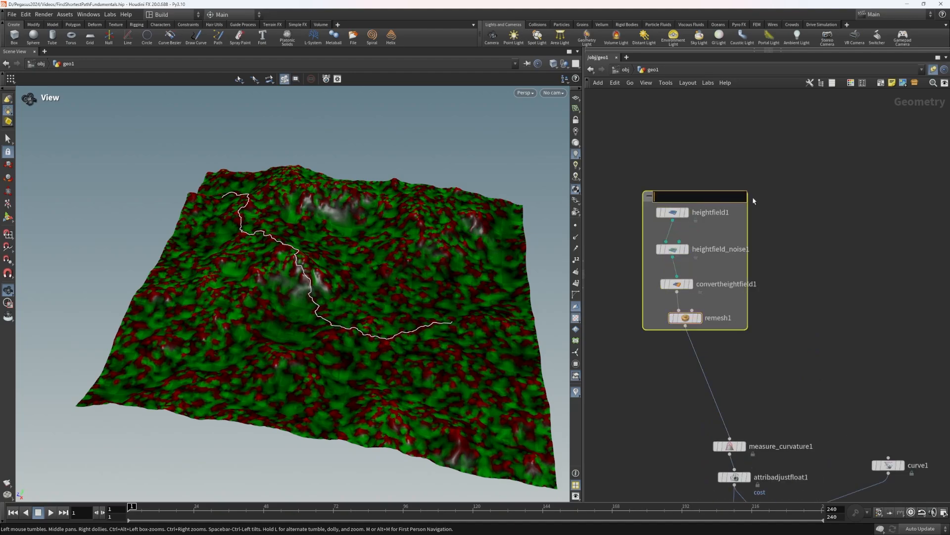
{"action": "type", "text": "prepare heightfield"}
{"action": "left_click", "coordinate": [755, 202]}
Move curve1 up and enclose it in a network box titled "user input curves".
{"action": "mouse_move", "coordinate": [815, 299]}
{"action": "middle_mouse_down"}
{"action": "mouse_move", "coordinate": [723, 186]}
{"action": "mouse_move", "coordinate": [810, 287]}
{"action": "middle_mouse_up"}
{"action": "scroll", "coordinate": [724, 186], "scroll_direction": "down", "scroll_amount": 1}
{"action": "left_click_drag", "start_coordinate": [780, 297], "coordinate": [823, 234]}
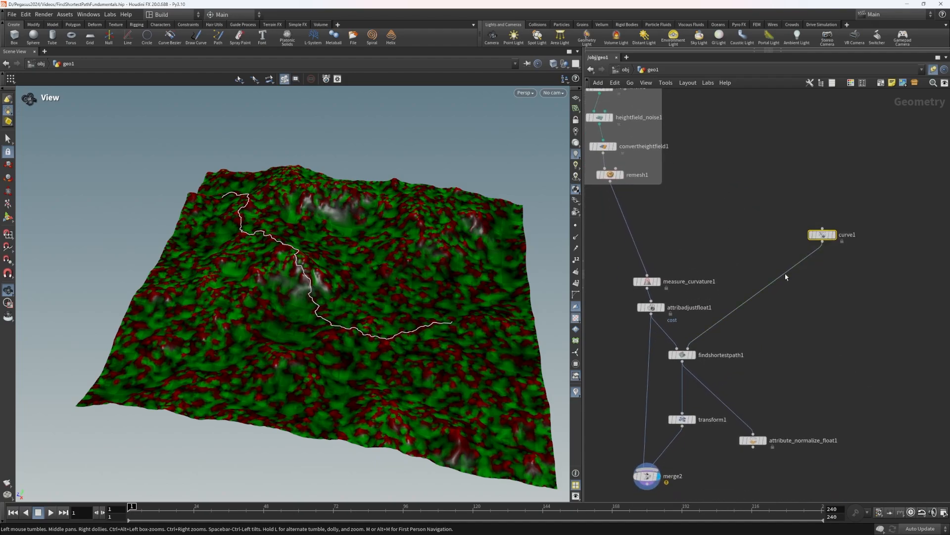
{"action": "key", "text": "shift+o"}
{"action": "double_click", "coordinate": [824, 222]}
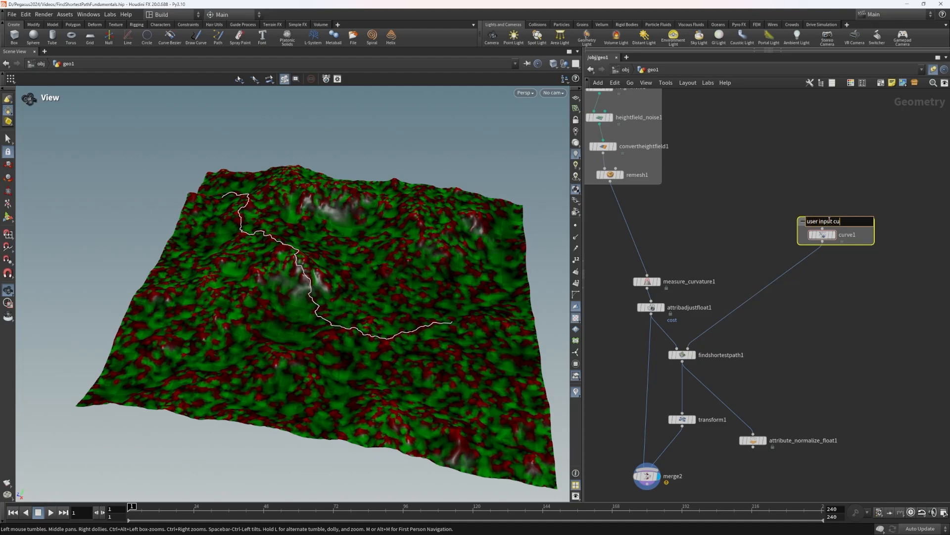
{"action": "left_click", "coordinate": [749, 239]}
Move measure_curvature1 and attribadjustfloat1 up directly beneath the prepare heightfield box.
{"action": "middle_click_drag", "start_coordinate": [723, 251], "coordinate": [800, 242]}
{"action": "left_click_drag", "start_coordinate": [766, 232], "coordinate": [689, 321]}
{"action": "left_click_drag", "start_coordinate": [726, 297], "coordinate": [689, 242]}
{"action": "middle_click_drag", "start_coordinate": [689, 242], "coordinate": [698, 369]}
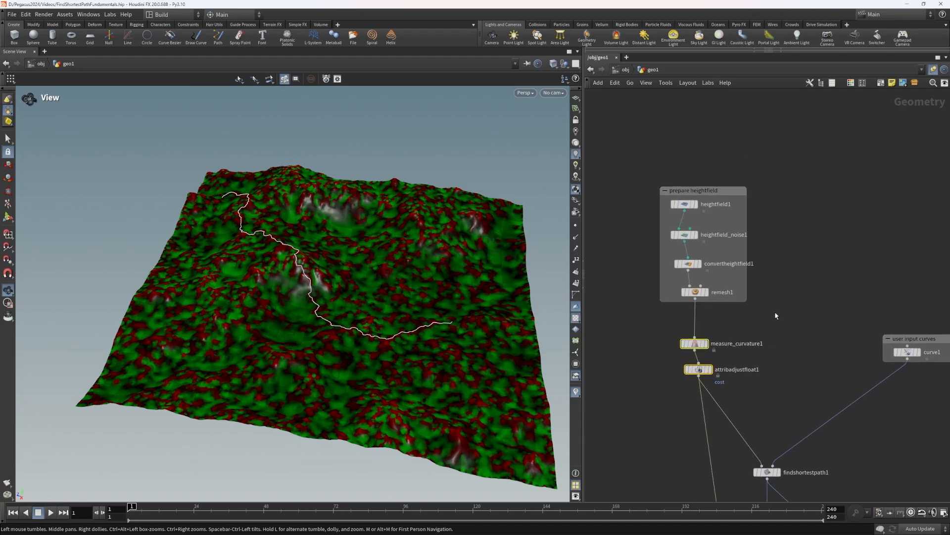
{"action": "middle_click_drag", "start_coordinate": [797, 310], "coordinate": [792, 237]}
{"action": "middle_click_drag", "start_coordinate": [780, 200], "coordinate": [790, 288]}
{"action": "left_click_drag", "start_coordinate": [623, 126], "coordinate": [788, 368]}
{"action": "mouse_move", "coordinate": [699, 317]}
{"action": "left_mouse_down"}
{"action": "mouse_move", "coordinate": [697, 294]}
{"action": "mouse_move", "coordinate": [699, 309]}
{"action": "mouse_move", "coordinate": [665, 267]}
{"action": "mouse_move", "coordinate": [695, 315]}
{"action": "left_mouse_up"}
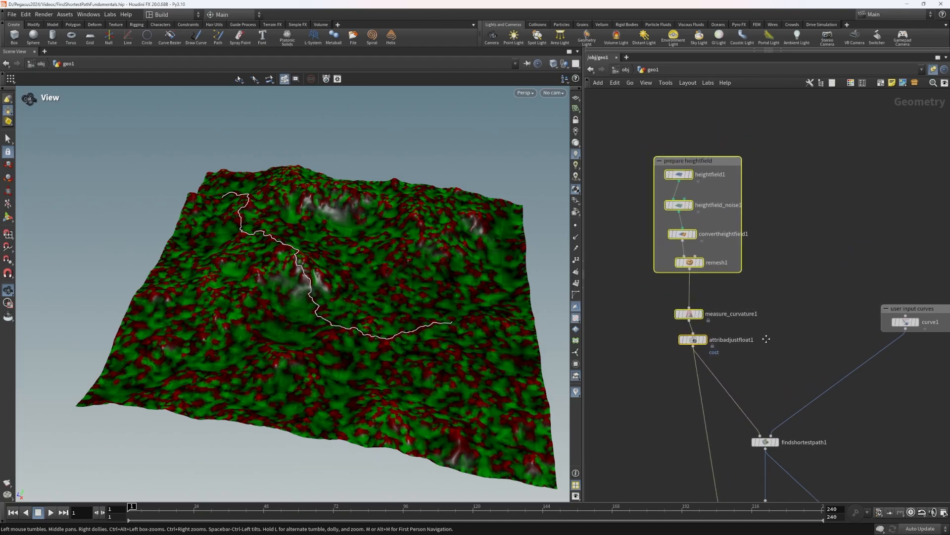
{"action": "left_click", "coordinate": [774, 286]}
Shift measure_curvature1 and attribadjustfloat1 down to leave a gap below the prepare heightfield box.
{"action": "middle_click_drag", "start_coordinate": [793, 381], "coordinate": [758, 261]}
{"action": "left_click_drag", "start_coordinate": [744, 258], "coordinate": [653, 192]}
{"action": "left_click_drag", "start_coordinate": [658, 194], "coordinate": [678, 238]}
{"action": "middle_click_drag", "start_coordinate": [811, 313], "coordinate": [800, 286]}
Group measure_curvature1 and attribadjustfloat1 in a network box titled "calculate costs".
{"action": "left_click_drag", "start_coordinate": [627, 181], "coordinate": [764, 384]}
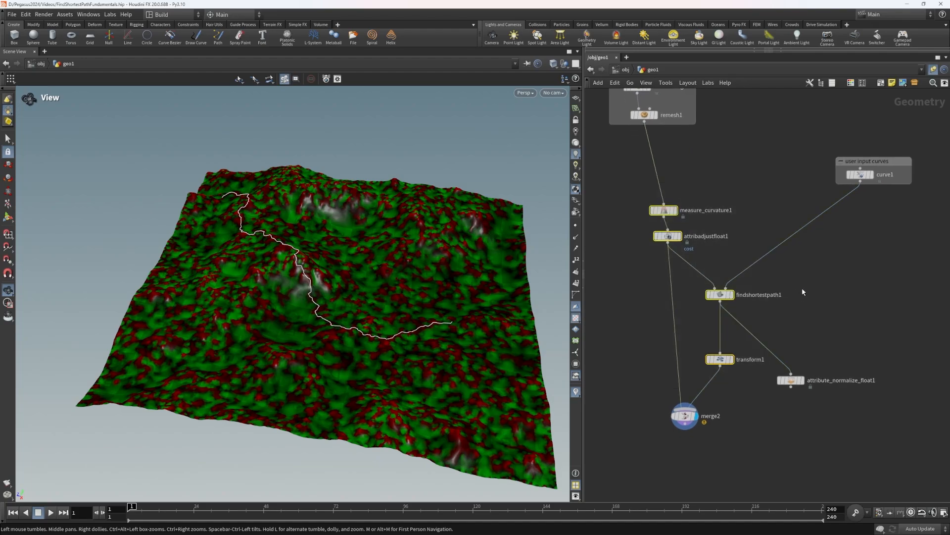
{"action": "middle_click_drag", "start_coordinate": [760, 185], "coordinate": [784, 216]}
{"action": "left_click_drag", "start_coordinate": [741, 202], "coordinate": [648, 309]}
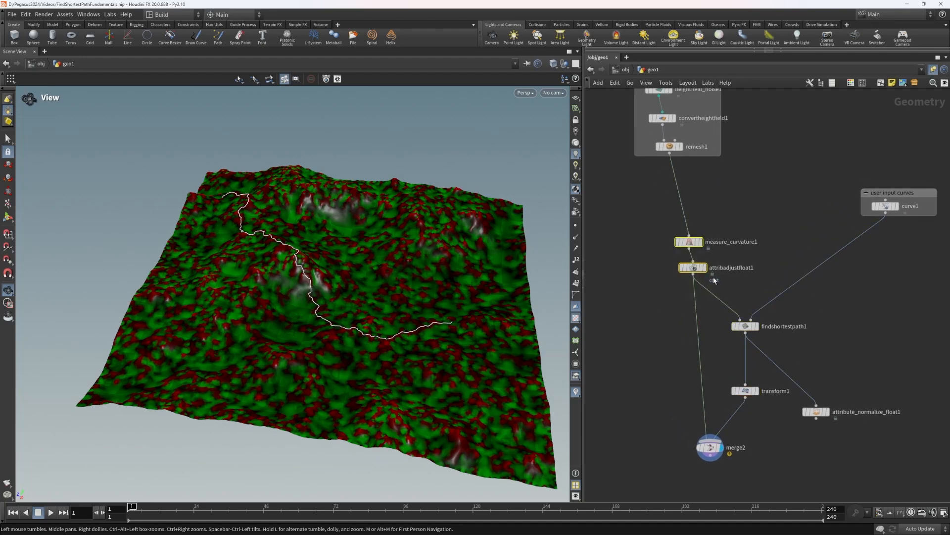
{"action": "key", "text": "shift+o"}
{"action": "double_click", "coordinate": [705, 228]}
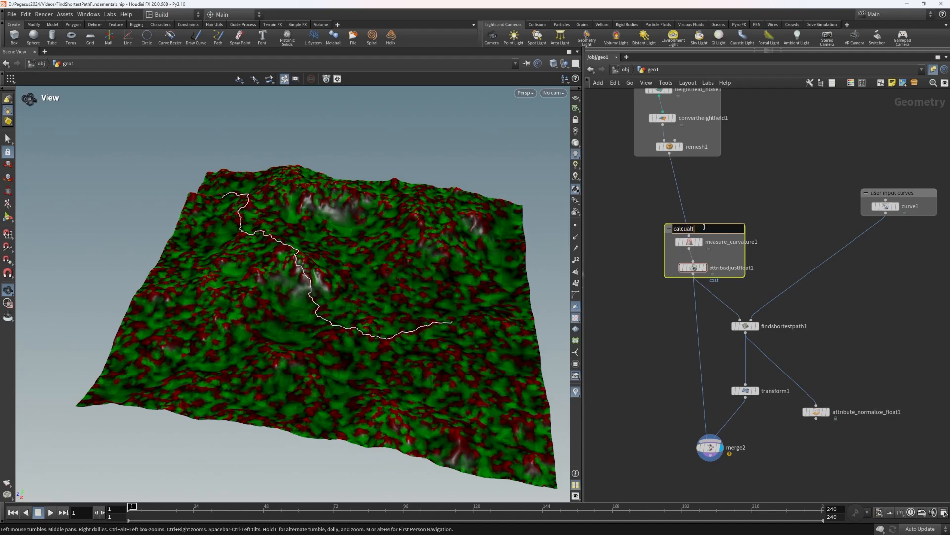
{"action": "left_click", "coordinate": [779, 188]}
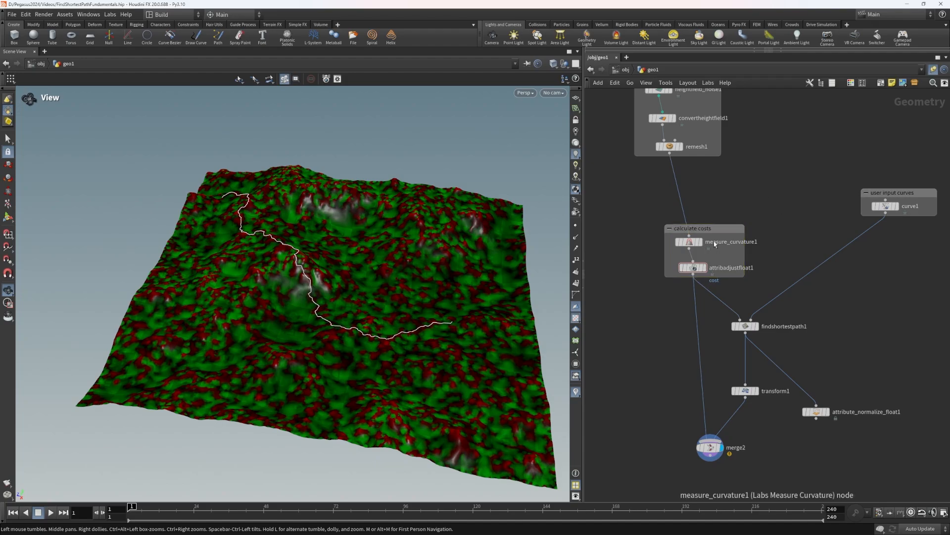
Align the calculate costs box below remesh1 and tidy the positions of findshortestpath1, merge2 and transform1.
{"action": "left_click_drag", "start_coordinate": [713, 231], "coordinate": [694, 222]}
{"action": "middle_click_drag", "start_coordinate": [785, 258], "coordinate": [756, 198]}
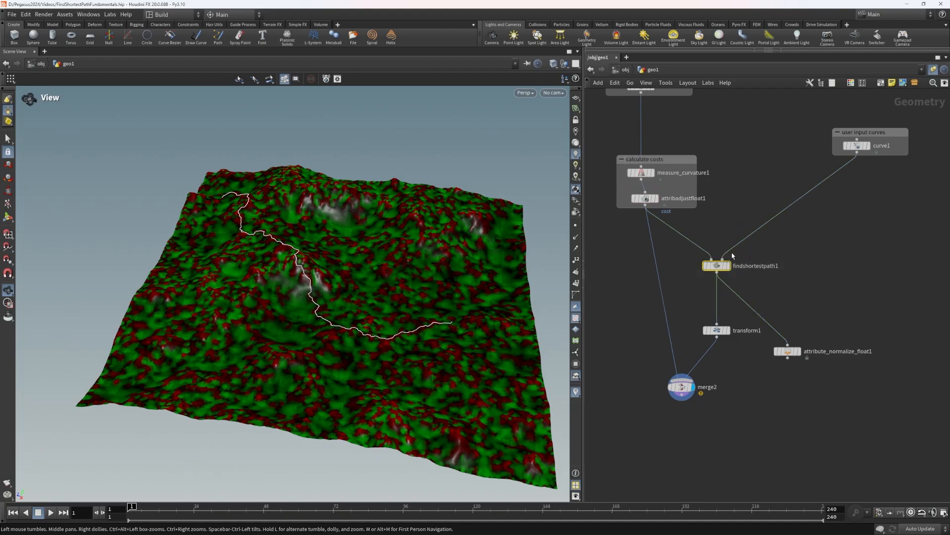
{"action": "left_click_drag", "start_coordinate": [723, 268], "coordinate": [716, 254]}
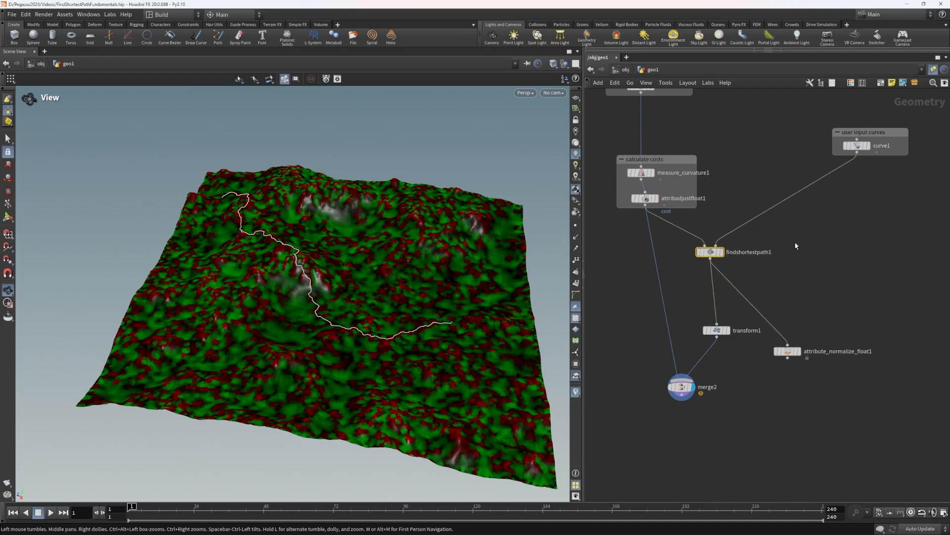
{"action": "left_click_drag", "start_coordinate": [826, 236], "coordinate": [704, 278]}
{"action": "middle_click_drag", "start_coordinate": [765, 284], "coordinate": [766, 250]}
{"action": "left_click_drag", "start_coordinate": [689, 354], "coordinate": [648, 365]}
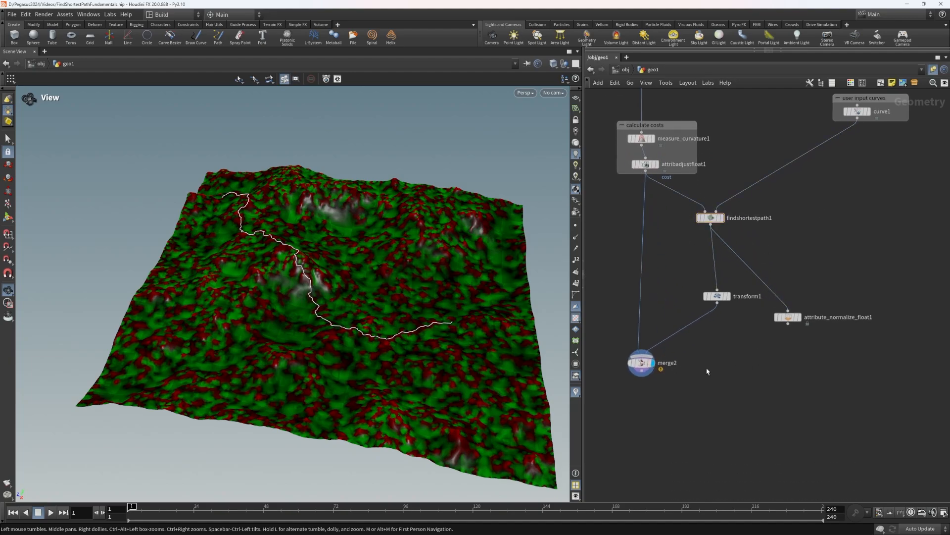
{"action": "middle_click_drag", "start_coordinate": [784, 347], "coordinate": [776, 326]}
{"action": "left_click_drag", "start_coordinate": [714, 277], "coordinate": [704, 278]}
Group transform1, attribute_normalize_float1 and merge2 in a network box titled "visualize output".
{"action": "left_click_drag", "start_coordinate": [602, 250], "coordinate": [863, 391]}
{"action": "key", "text": "shift+o"}
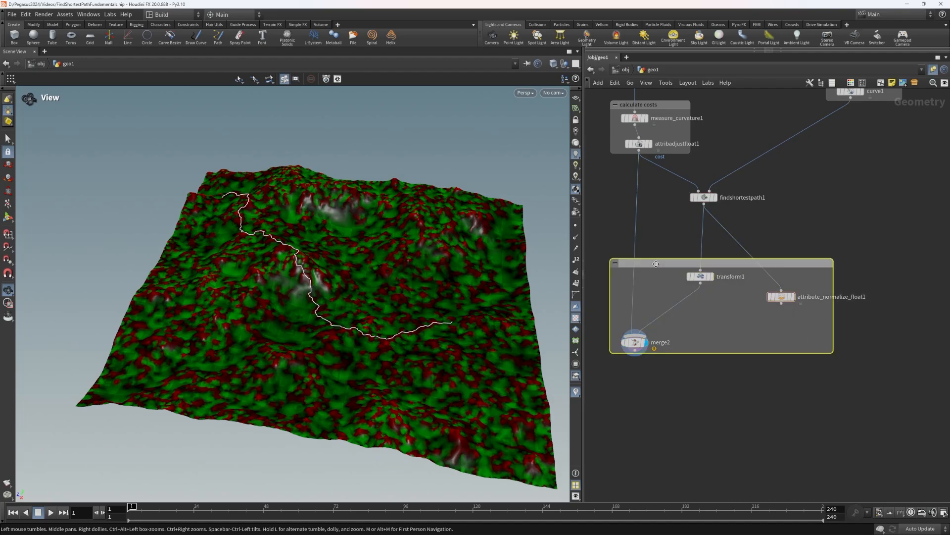
{"action": "double_click", "coordinate": [656, 263]}
{"action": "type", "text": "visualize output"}
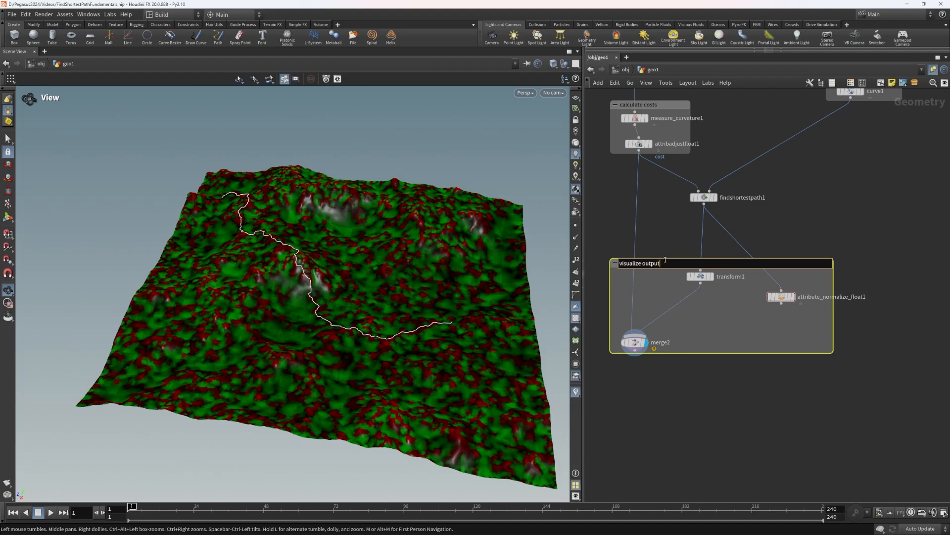
{"action": "left_click", "coordinate": [767, 231]}
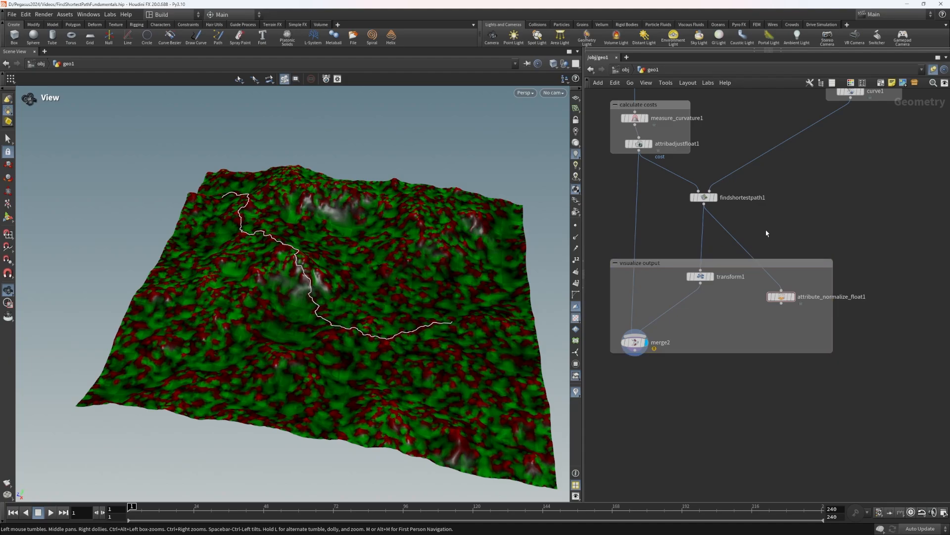
{"action": "middle_click_drag", "start_coordinate": [780, 226], "coordinate": [788, 236]}
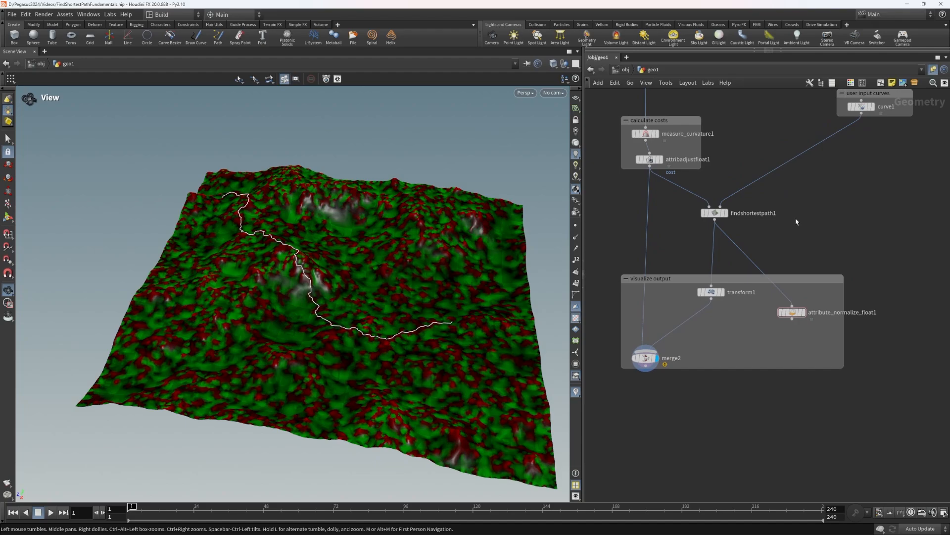
Compare the attribute_normalize_float1 and merge2 outputs, then insert attribute_normalize_float1 between findshortestpath1 and transform1.
{"action": "left_click", "coordinate": [803, 312]}
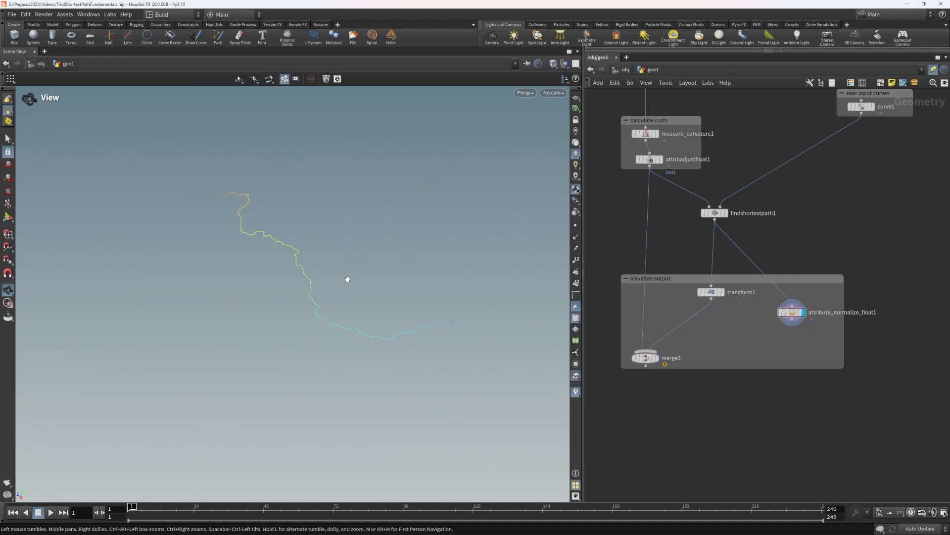
{"action": "left_click", "coordinate": [654, 358]}
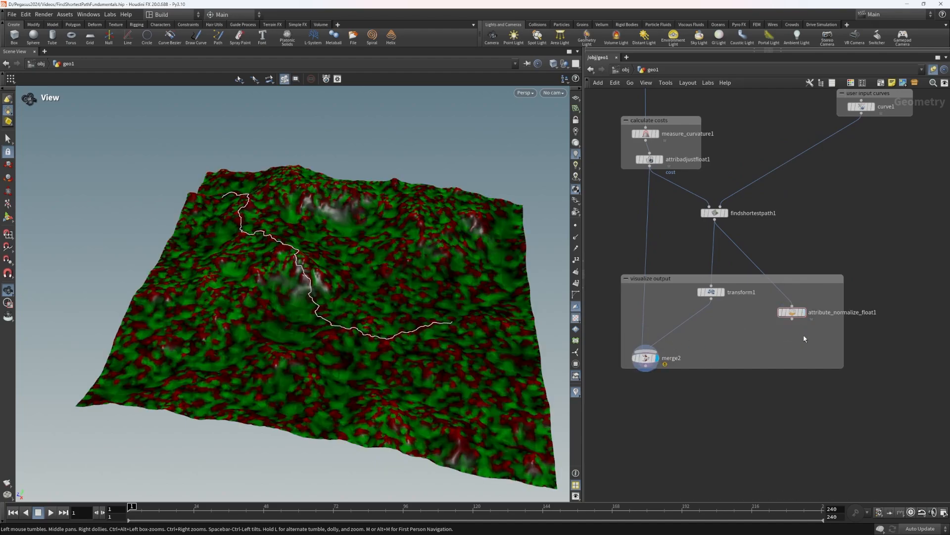
{"action": "left_click_drag", "start_coordinate": [712, 292], "coordinate": [695, 332]}
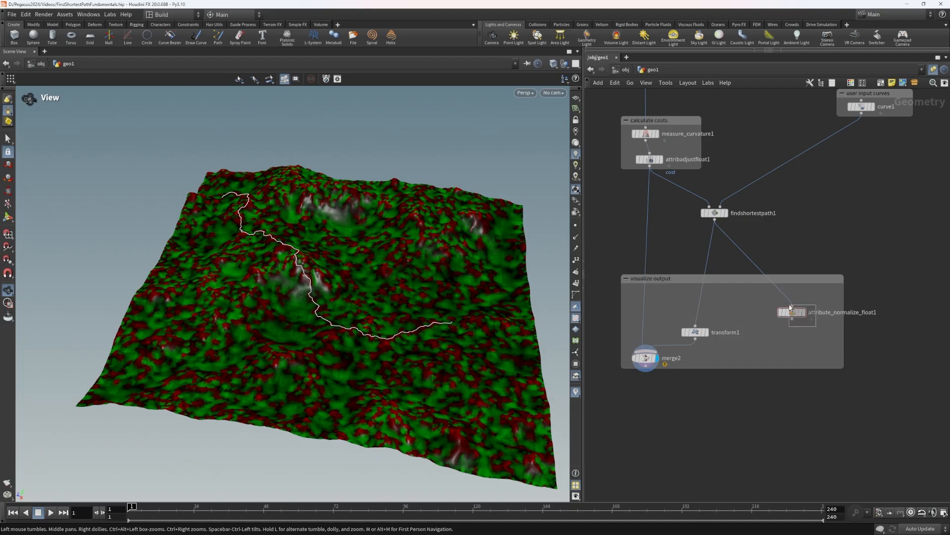
{"action": "left_click_drag", "start_coordinate": [790, 308], "coordinate": [707, 314]}
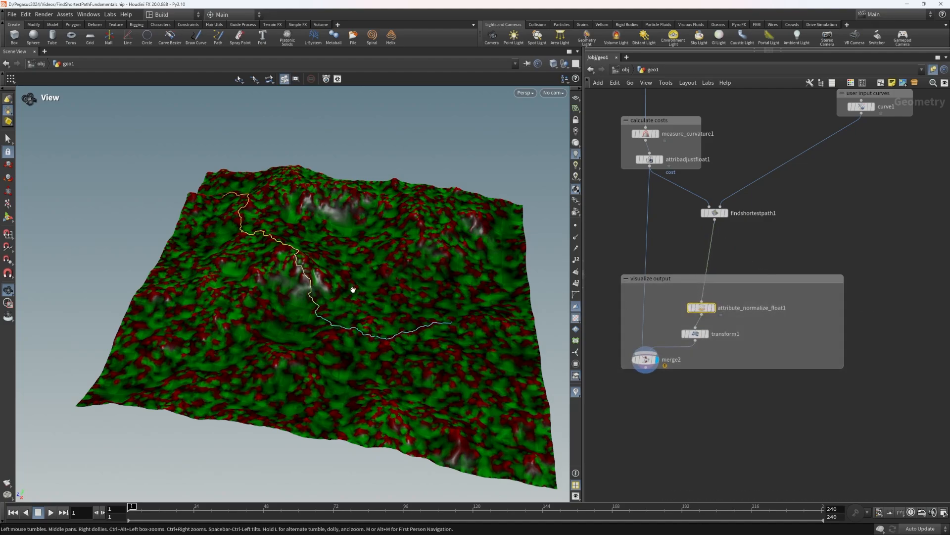
Rename attribute_normalize_float1 to visualize_costs.
{"action": "left_click_drag", "start_coordinate": [353, 289], "coordinate": [270, 296]}
{"action": "double_click", "coordinate": [769, 307]}
{"action": "type", "text": "visualize_costs"}
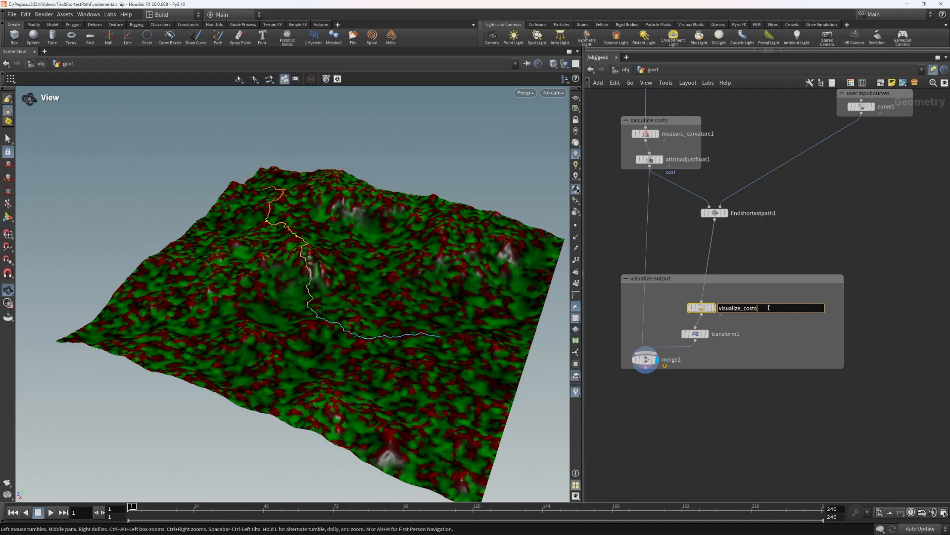
{"action": "key", "text": "Return"}
Align transform1 under visualize_costs and merge2 under attribadjustfloat1, and narrow the visualize output box around its nodes.
{"action": "left_click_drag", "start_coordinate": [695, 334], "coordinate": [702, 330]}
{"action": "left_click_drag", "start_coordinate": [646, 360], "coordinate": [655, 357]}
{"action": "left_click_drag", "start_coordinate": [843, 321], "coordinate": [746, 322]}
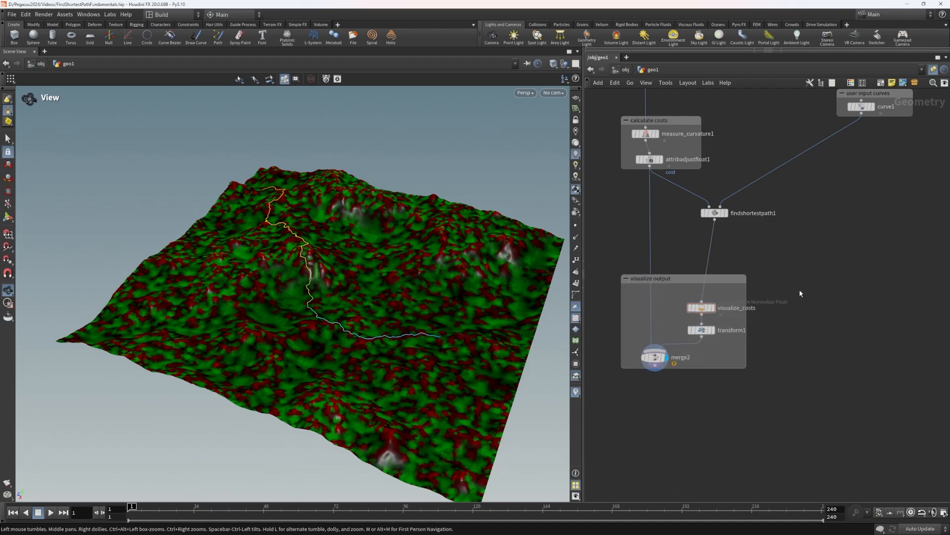
{"action": "left_click_drag", "start_coordinate": [815, 264], "coordinate": [599, 378]}
{"action": "left_click", "coordinate": [817, 262]}
Align findshortestpath1 vertically above visualize_costs.
{"action": "middle_click_drag", "start_coordinate": [740, 230], "coordinate": [749, 307]}
{"action": "left_click_drag", "start_coordinate": [723, 288], "coordinate": [710, 299]}
{"action": "left_click", "coordinate": [811, 269]}
{"action": "middle_click_drag", "start_coordinate": [758, 210], "coordinate": [757, 333]}
{"action": "middle_click_drag", "start_coordinate": [810, 288], "coordinate": [831, 296]}
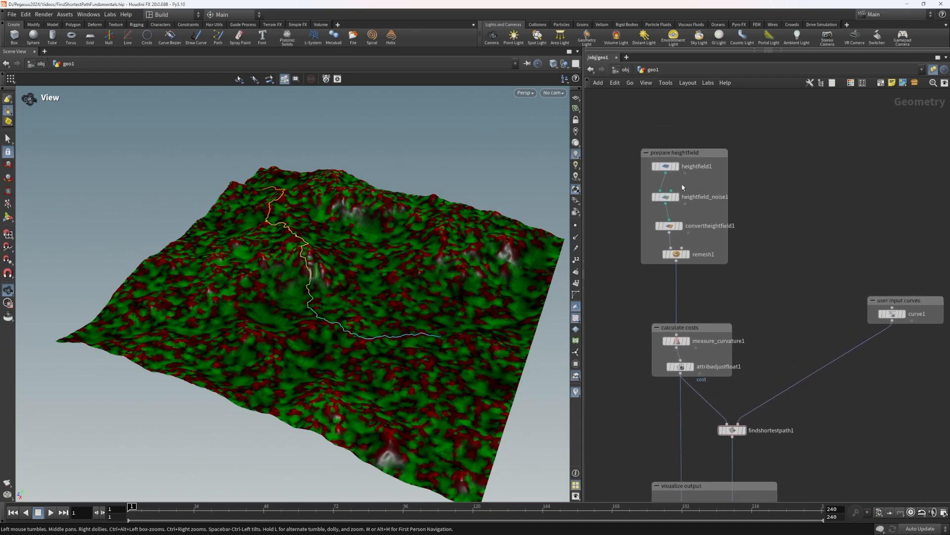
{"action": "left_click_drag", "start_coordinate": [611, 134], "coordinate": [765, 397]}
{"action": "left_click", "coordinate": [860, 405]}
Enlarge the user input curves box and shift curve1 aside to make room for another node.
{"action": "middle_click_drag", "start_coordinate": [866, 416], "coordinate": [790, 252]}
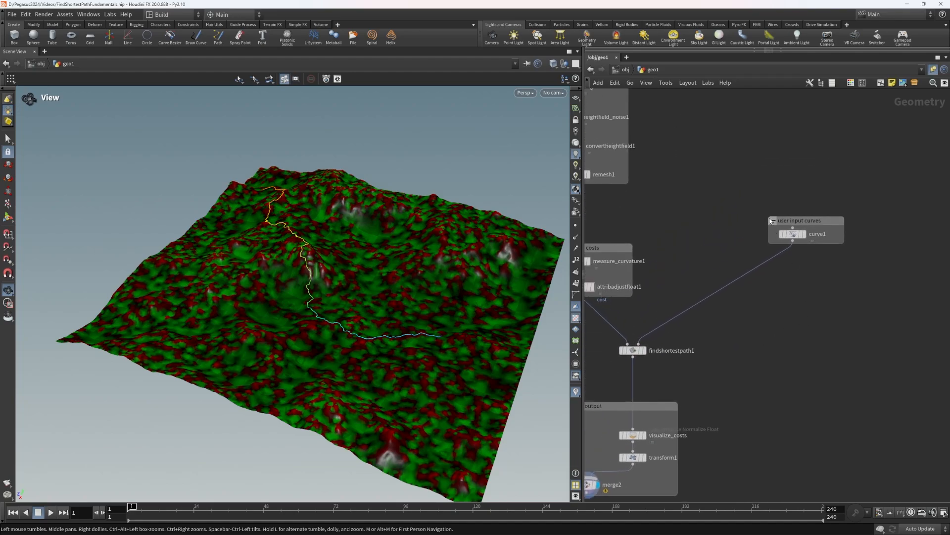
{"action": "left_click_drag", "start_coordinate": [770, 219], "coordinate": [740, 200]}
{"action": "left_click_drag", "start_coordinate": [793, 234], "coordinate": [746, 221]}
{"action": "middle_click_drag", "start_coordinate": [810, 223], "coordinate": [843, 239]}
Add a second Curve node inside the user input curves box and connect it to findshortestpath1 in place of curve1.
{"action": "key", "text": "Tab"}
{"action": "type", "text": "curve"}
{"action": "key", "text": "Return"}
{"action": "left_click", "coordinate": [792, 232]}
{"action": "left_click_drag", "start_coordinate": [710, 285], "coordinate": [827, 229]}
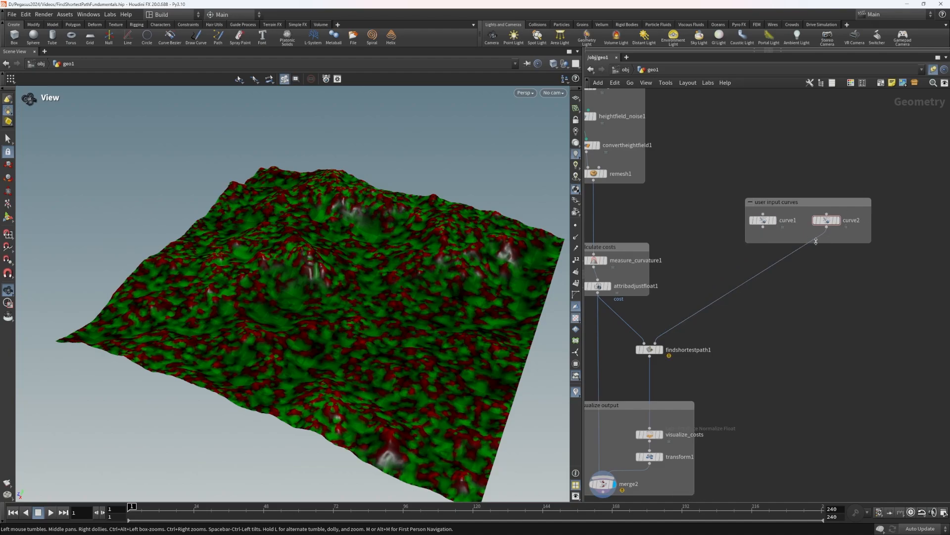
Draw a three-point polygon curve across the terrain in the viewport with curve2 and finish it.
{"action": "left_click_drag", "start_coordinate": [272, 281], "coordinate": [366, 276]}
{"action": "left_click_drag", "start_coordinate": [881, 286], "coordinate": [827, 220]}
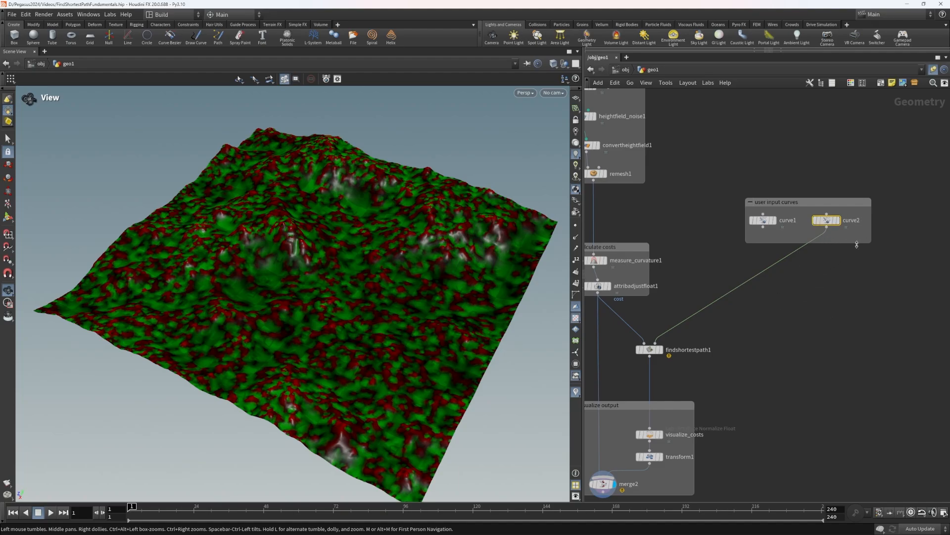
{"action": "key", "text": "Return"}
{"action": "left_click", "coordinate": [643, 70]}
{"action": "middle_click_drag", "start_coordinate": [387, 248], "coordinate": [384, 245]}
{"action": "key", "text": "Return"}
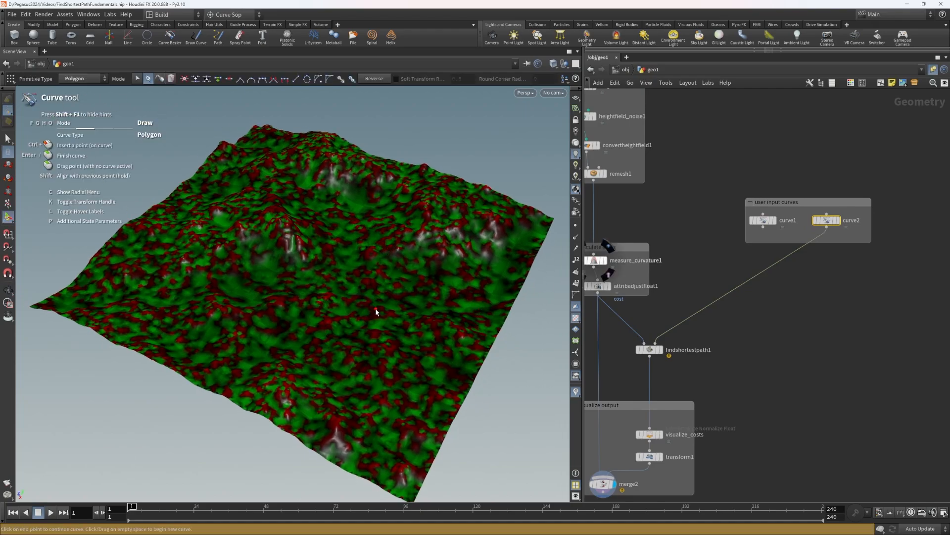
{"action": "left_click_drag", "start_coordinate": [308, 248], "coordinate": [312, 263], "text": "alt"}
{"action": "left_click", "coordinate": [271, 144]}
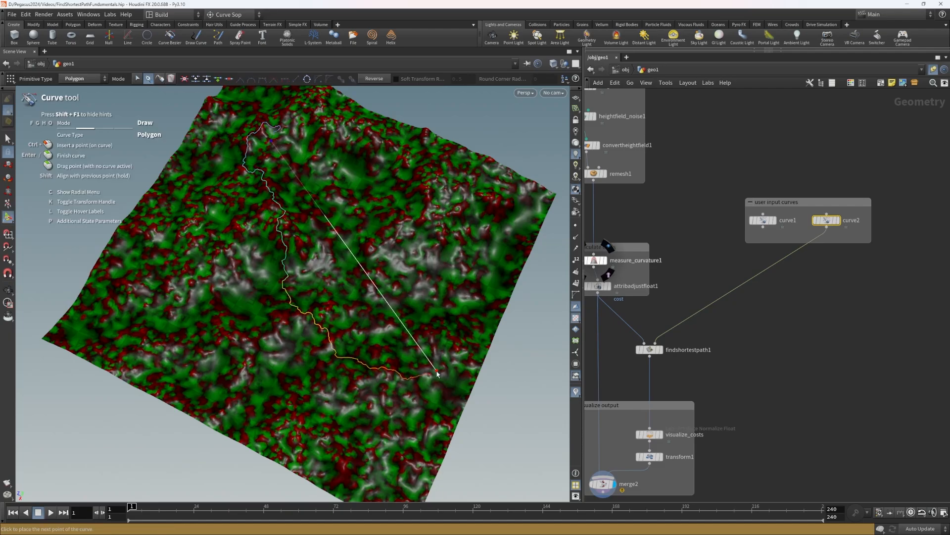
{"action": "left_click", "coordinate": [437, 371]}
{"action": "left_click", "coordinate": [456, 200]}
{"action": "key", "text": "Return"}
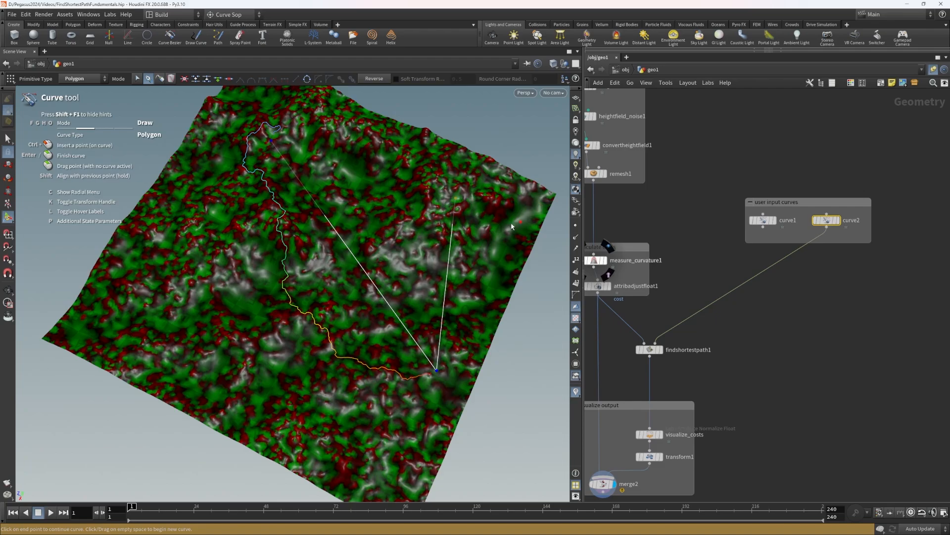
Display the point numbers in the viewport.
{"action": "left_click", "coordinate": [575, 260]}
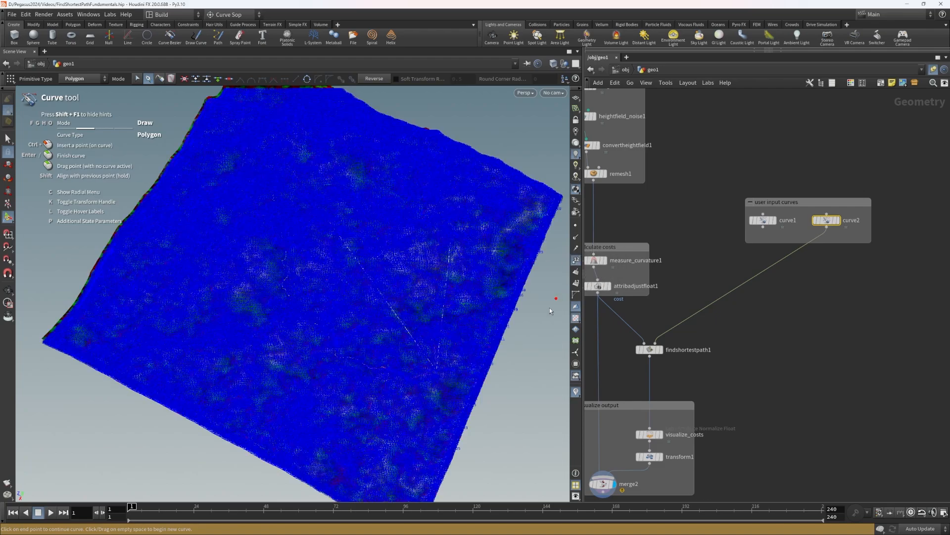
Hide the terrain's point numbers, display curve2 alone with its point numbers, and leave the curve tool.
{"action": "left_click", "coordinate": [576, 260]}
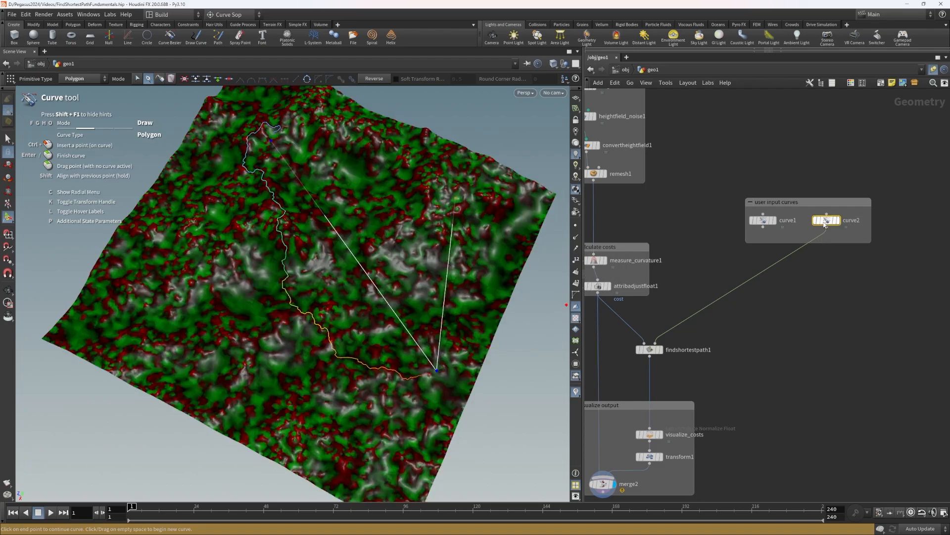
{"action": "left_click", "coordinate": [844, 212]}
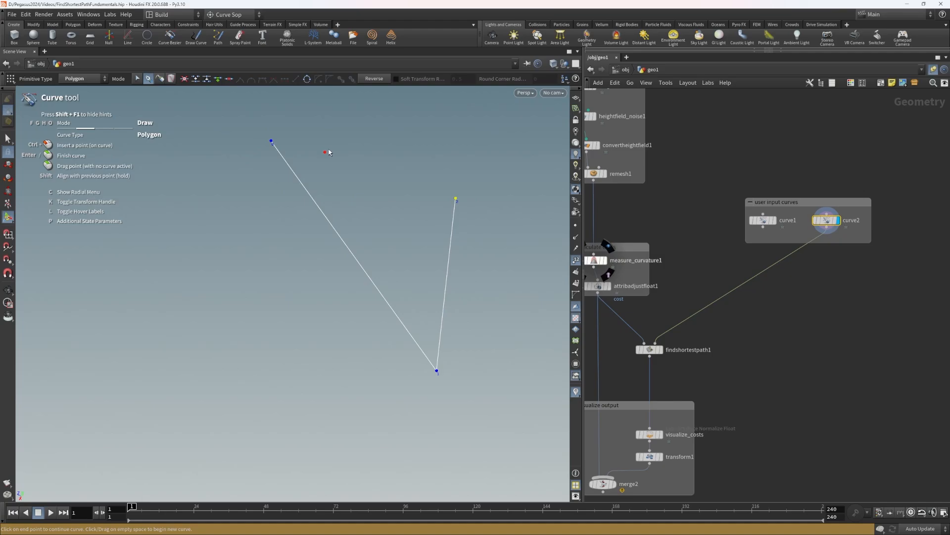
{"action": "key", "text": "Escape"}
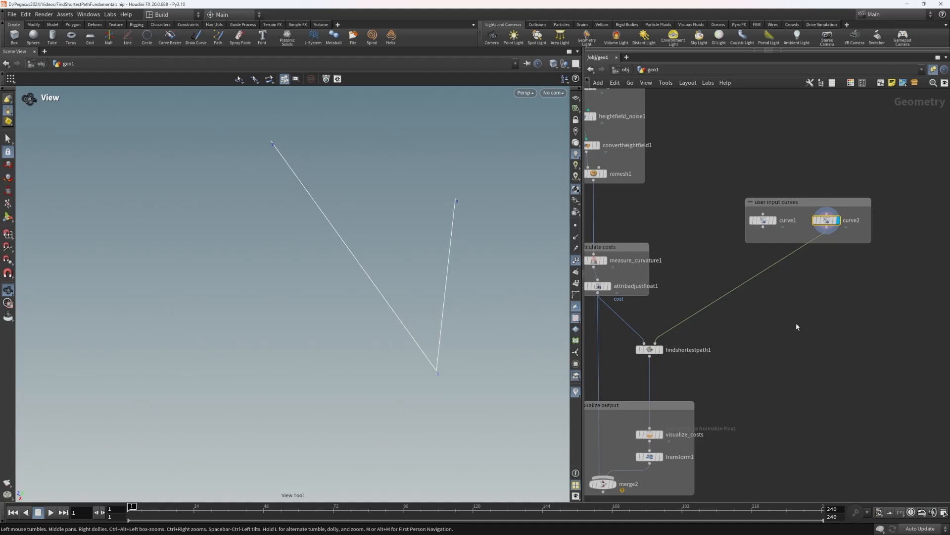
Reveal the node parameters above the network and inspect findshortestpath1's Output Paths options.
{"action": "left_click_drag", "start_coordinate": [766, 50], "coordinate": [766, 275]}
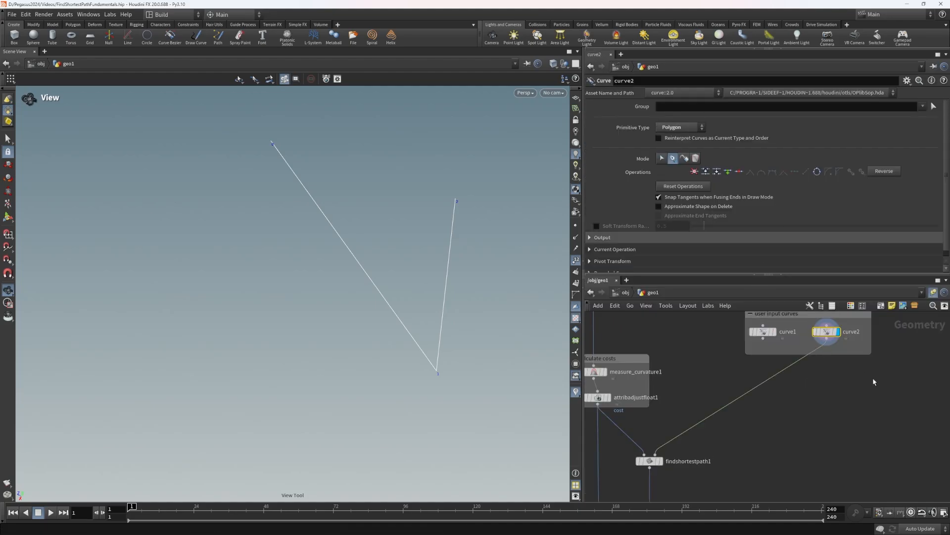
{"action": "scroll", "coordinate": [819, 363], "scroll_direction": "down", "scroll_amount": 3}
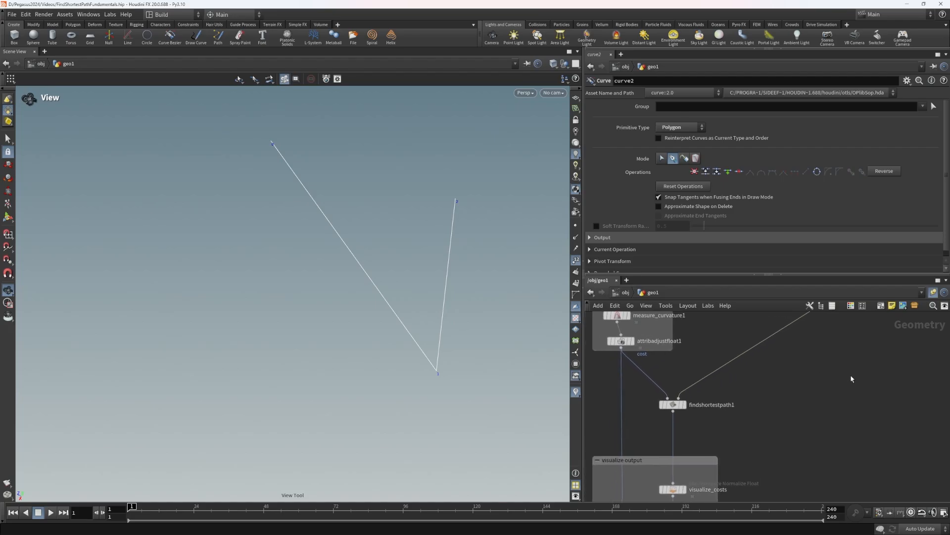
{"action": "left_click_drag", "start_coordinate": [848, 377], "coordinate": [658, 424]}
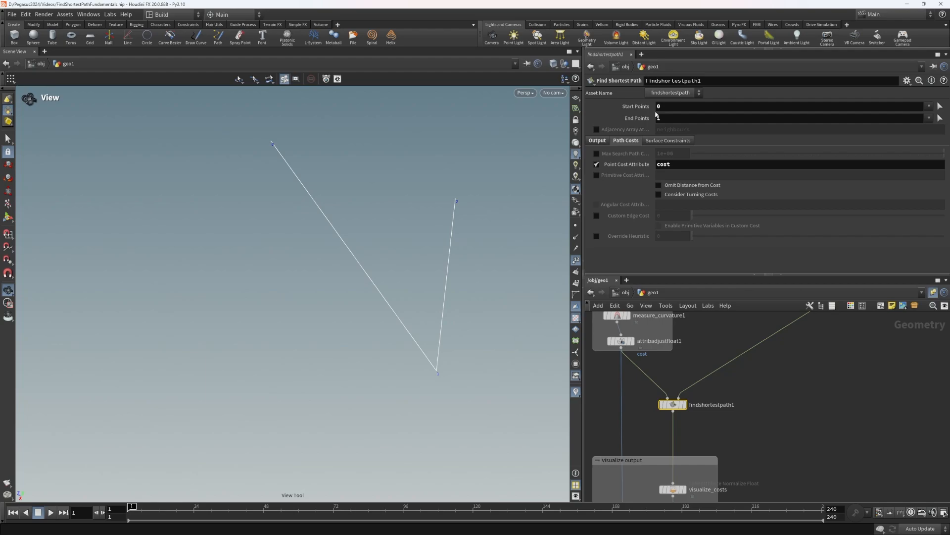
{"action": "left_click", "coordinate": [598, 142]}
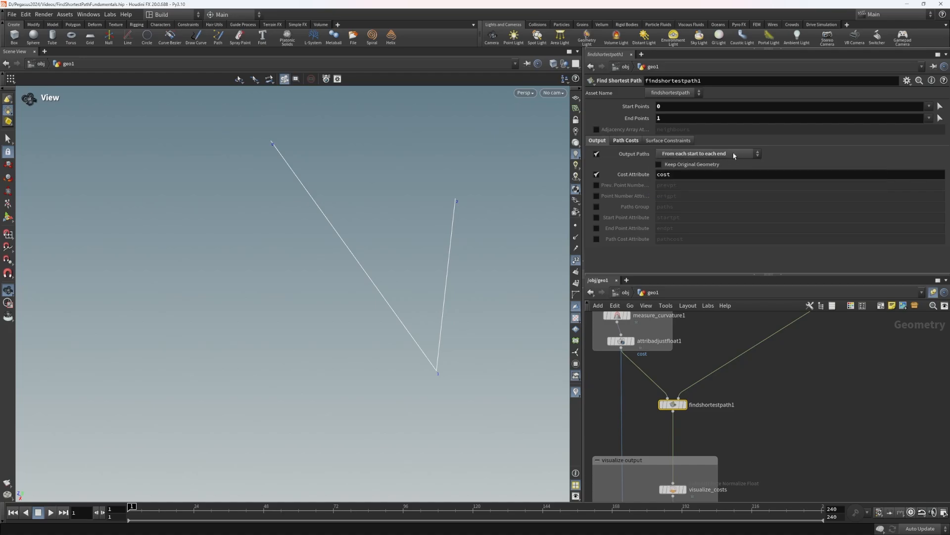
{"action": "left_click", "coordinate": [700, 154]}
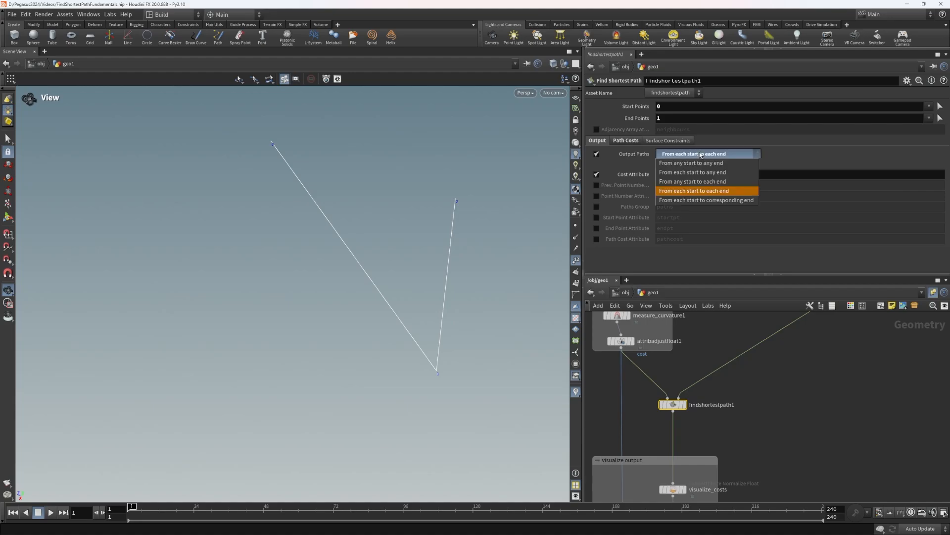
{"action": "left_click", "coordinate": [700, 153]}
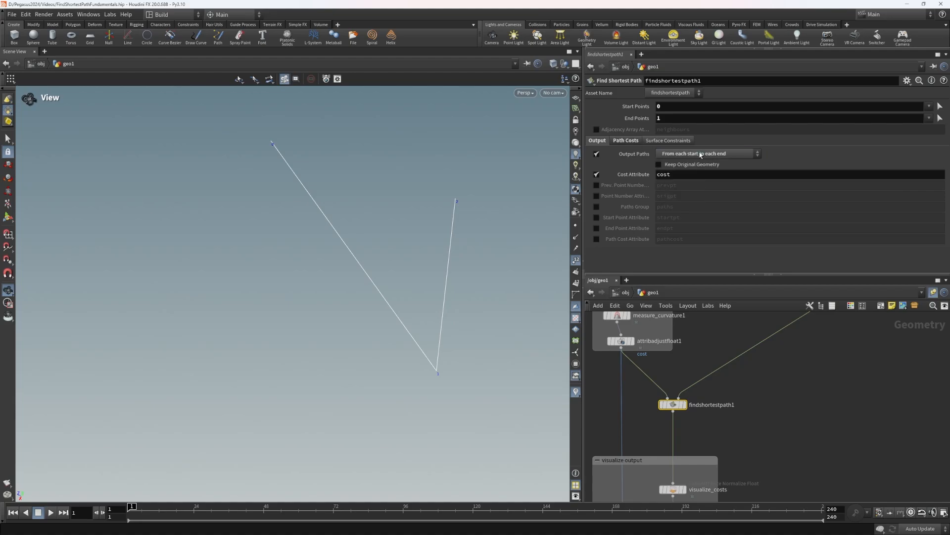
Set findshortestpath1's End Points to 1 2 and display the merge2 result with point numbers hidden.
{"action": "left_click", "coordinate": [665, 117]}
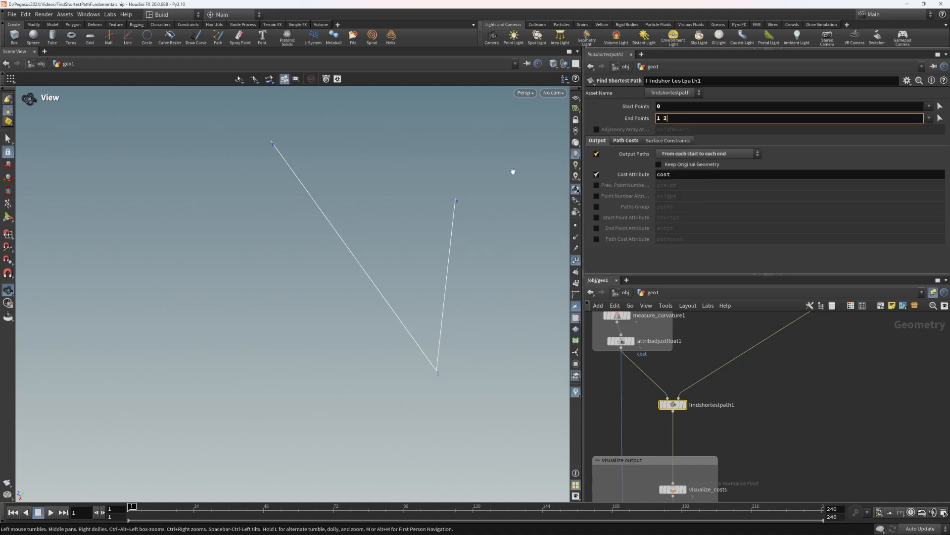
{"action": "left_click", "coordinate": [481, 173]}
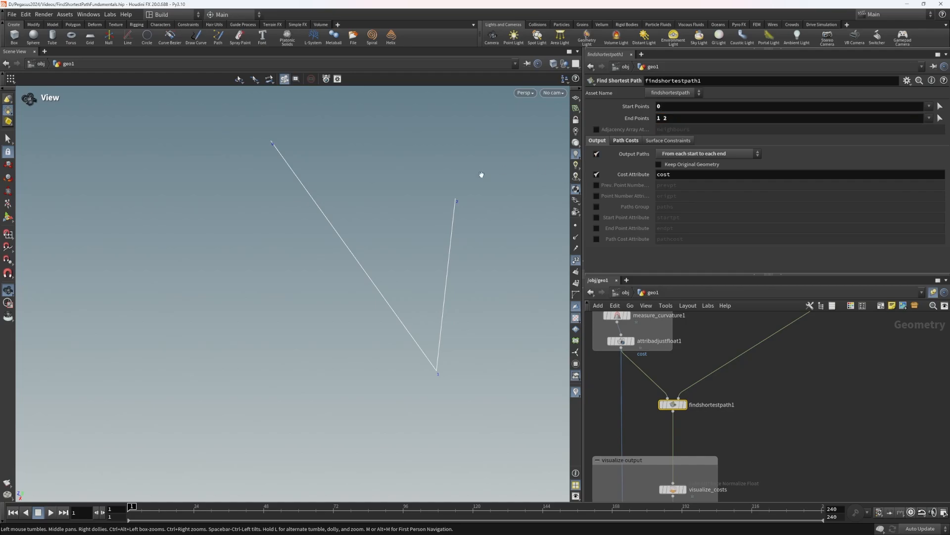
{"action": "middle_click_drag", "start_coordinate": [778, 471], "coordinate": [782, 359]}
{"action": "left_click", "coordinate": [643, 426]}
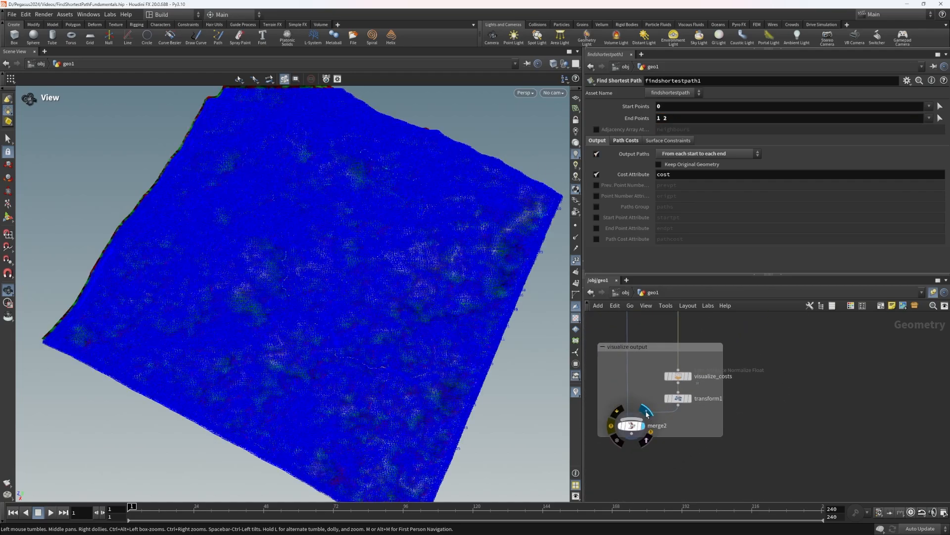
{"action": "left_click", "coordinate": [575, 260]}
{"action": "left_click_drag", "start_coordinate": [460, 270], "coordinate": [439, 245]}
{"action": "middle_click_drag", "start_coordinate": [729, 363], "coordinate": [736, 445]}
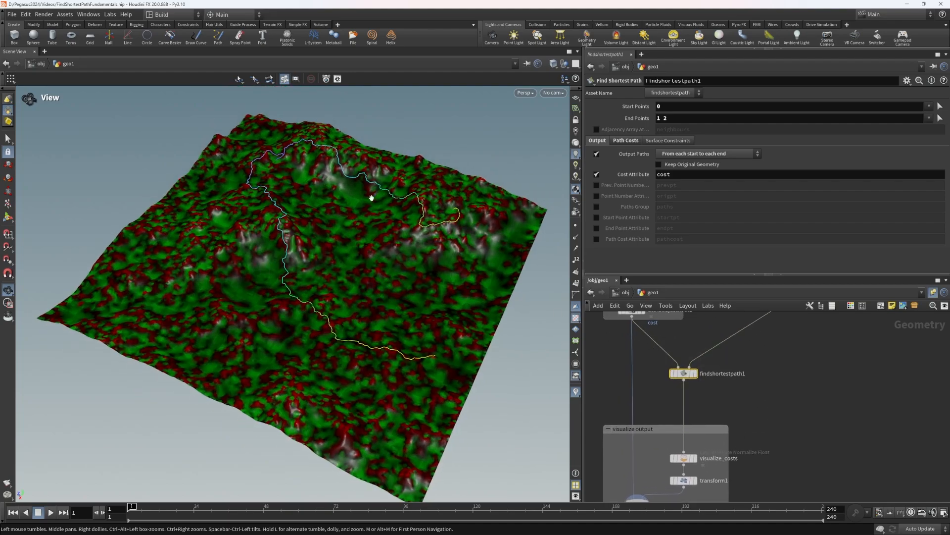
{"action": "left_click_drag", "start_coordinate": [365, 175], "coordinate": [342, 199]}
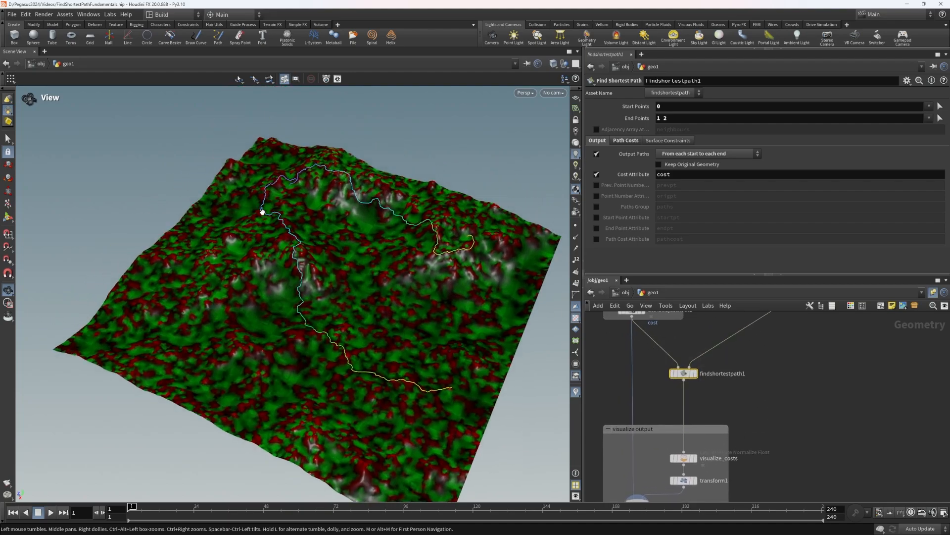
Check curve2's point numbers in the viewport, then return the display to merge2.
{"action": "middle_click_drag", "start_coordinate": [800, 377], "coordinate": [758, 488]}
{"action": "left_click", "coordinate": [815, 354]}
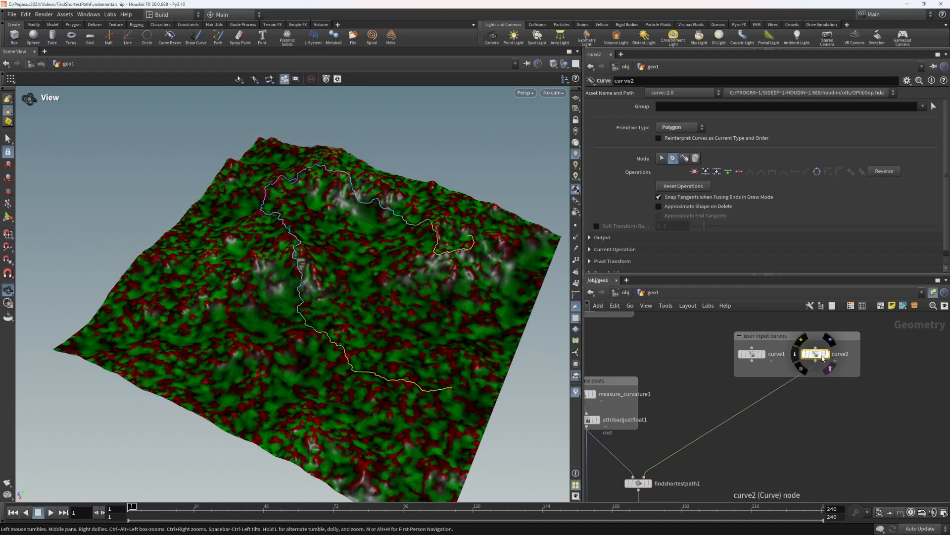
{"action": "left_click", "coordinate": [825, 354]}
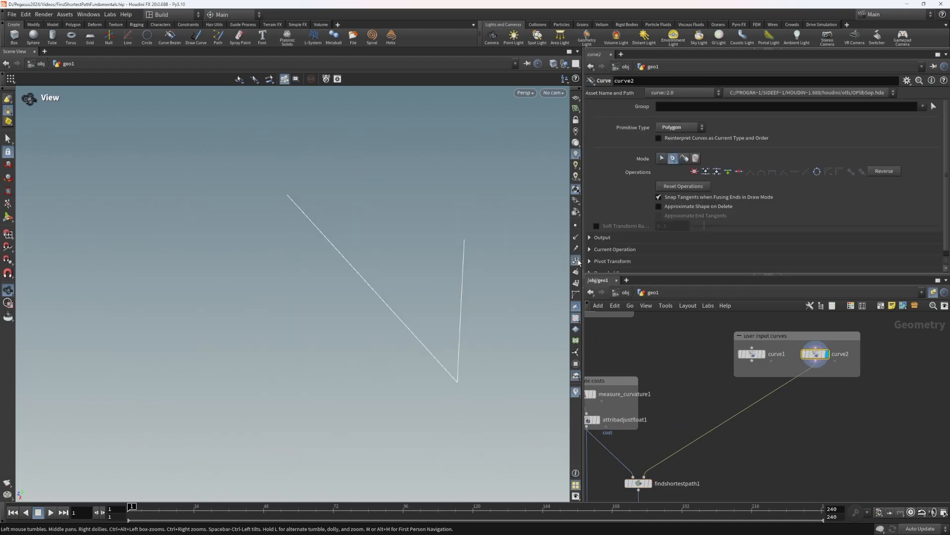
{"action": "left_click", "coordinate": [576, 260]}
{"action": "middle_click_drag", "start_coordinate": [764, 489], "coordinate": [796, 350]}
{"action": "left_click", "coordinate": [636, 477]}
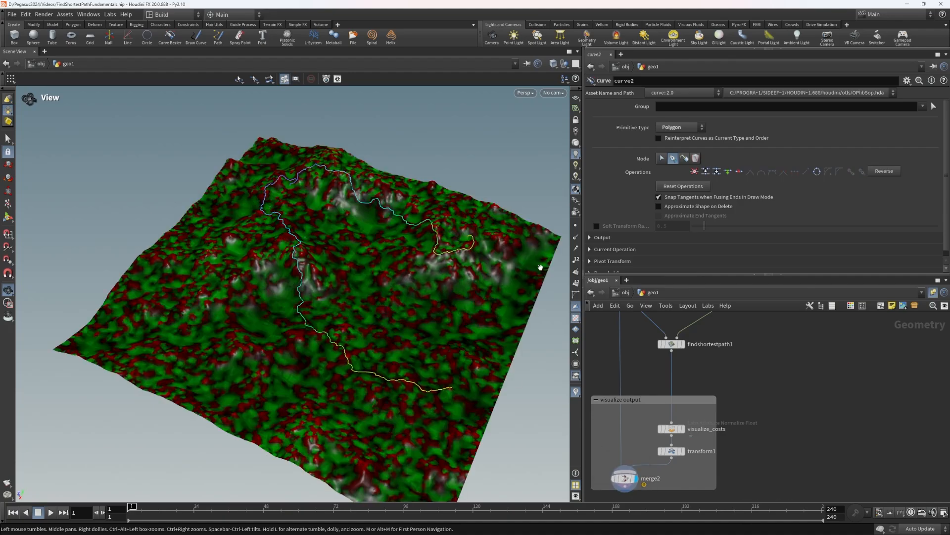
Set the Start Points of findshortestpath1 to 0 1.
{"action": "left_click", "coordinate": [671, 343]}
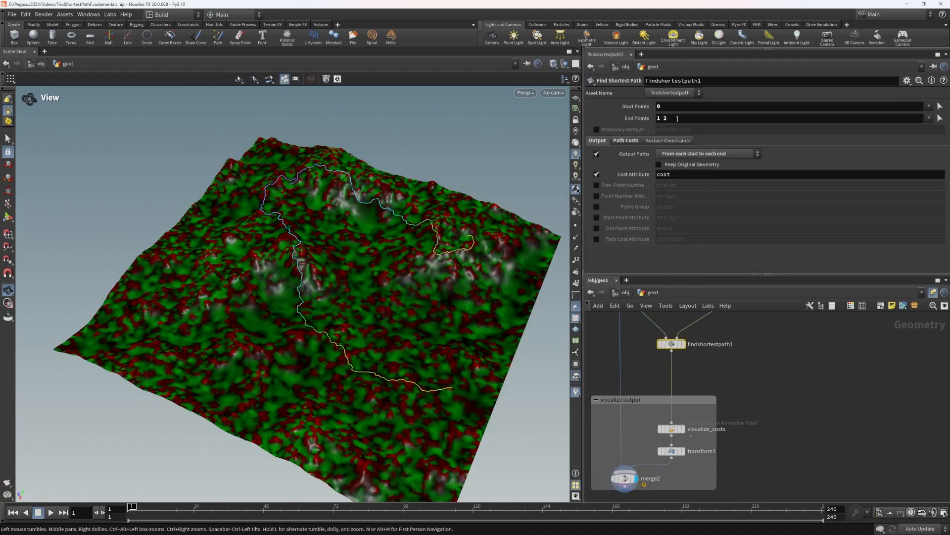
{"action": "left_click", "coordinate": [676, 107]}
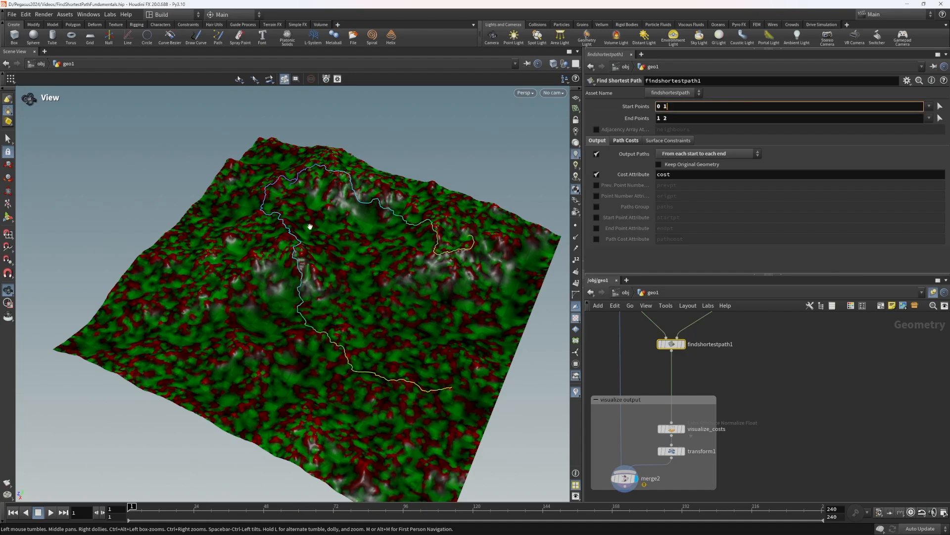
{"action": "key", "text": "Return"}
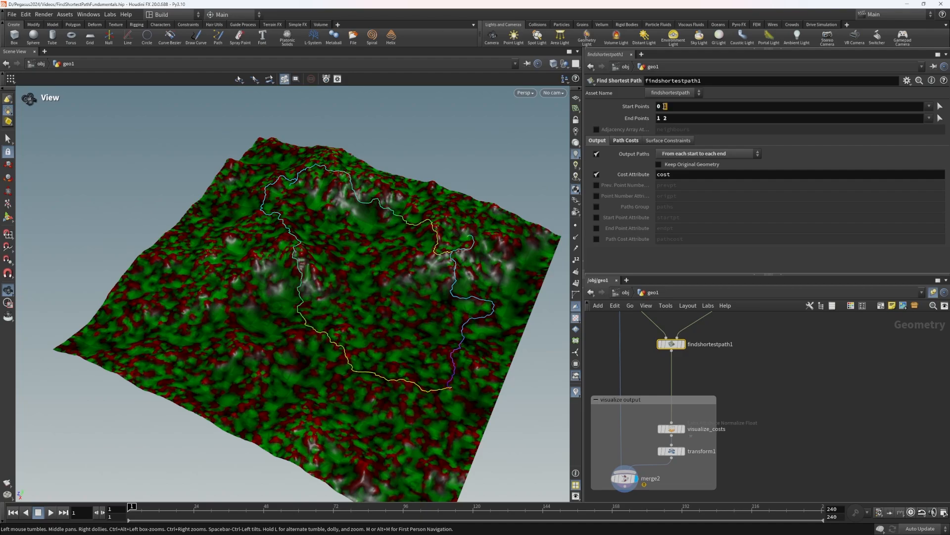
{"action": "double_click", "coordinate": [665, 106]}
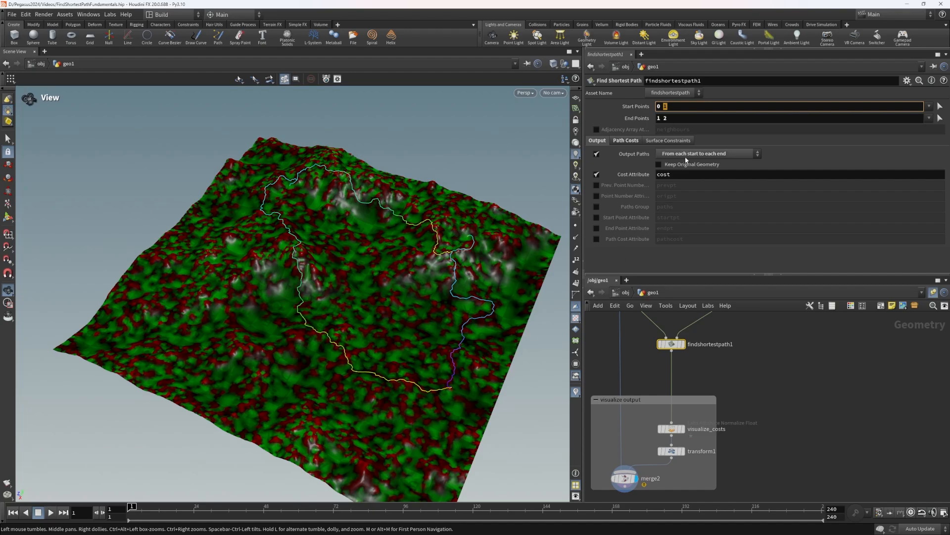
Set the End Points of findshortestpath1 to 1 2 0.
{"action": "left_click", "coordinate": [677, 119]}
{"action": "type", "text": "0"}
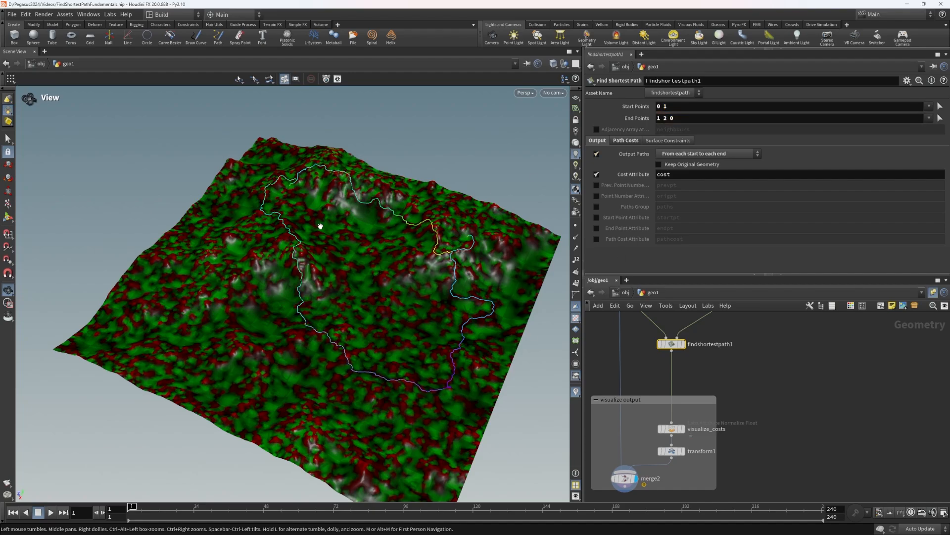
{"action": "key", "text": "Return"}
Remove point 0 from the End Points and add it back to compare the paths.
{"action": "left_click", "coordinate": [693, 119]}
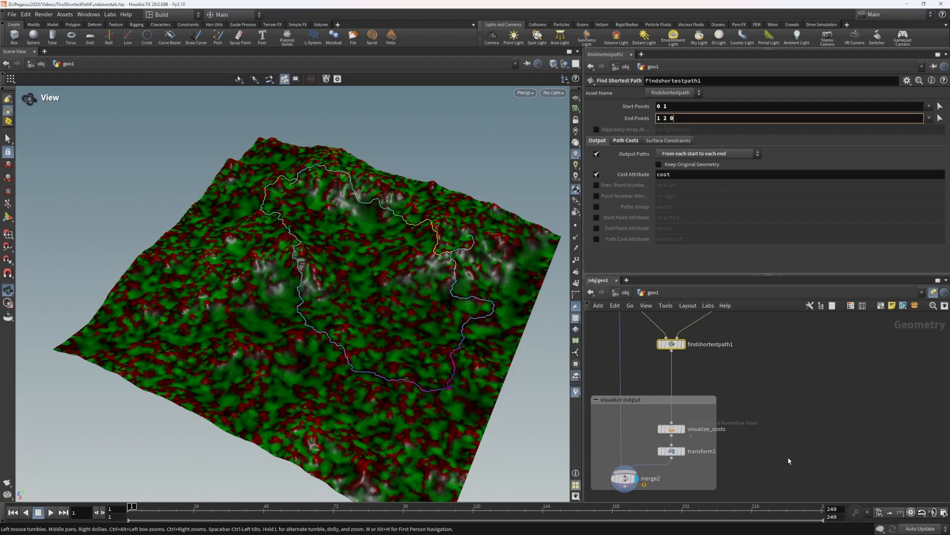
{"action": "key", "text": "BackSpace"}
{"action": "key", "text": "Return"}
{"action": "left_click", "coordinate": [678, 119]}
{"action": "key", "text": "Return"}
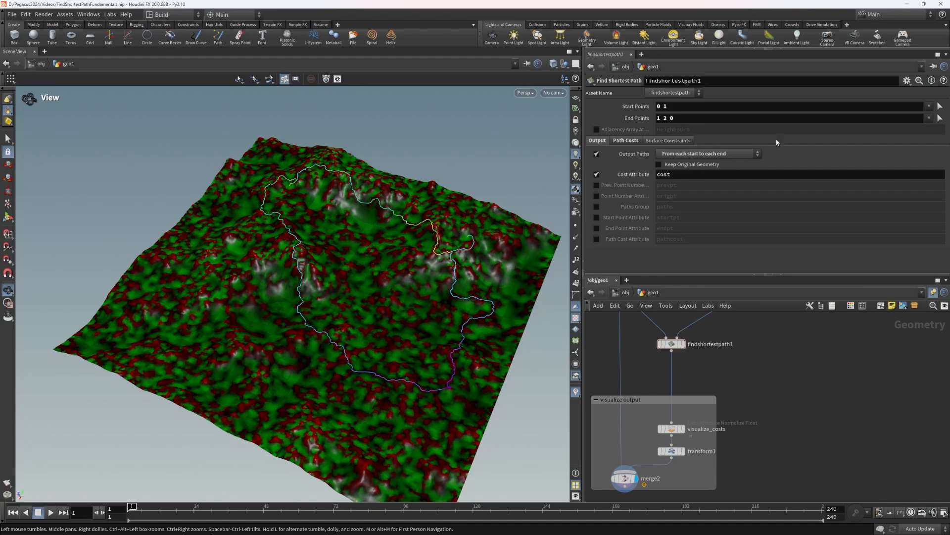
Display curve2 with its point numbers to compare its points, then show the merged terrain output again.
{"action": "middle_click_drag", "start_coordinate": [802, 344], "coordinate": [789, 443]}
{"action": "middle_click_drag", "start_coordinate": [856, 369], "coordinate": [833, 407]}
{"action": "left_click", "coordinate": [821, 354]}
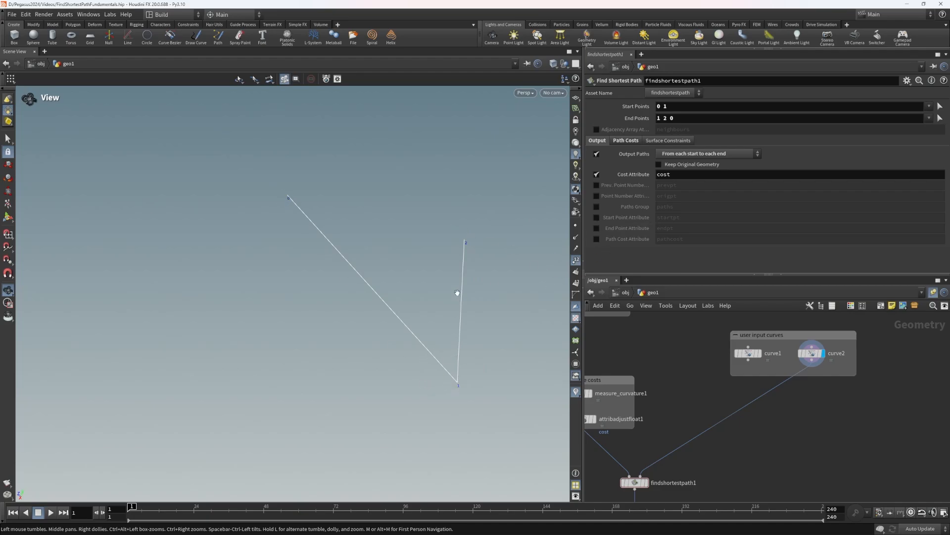
{"action": "left_click", "coordinate": [575, 260]}
{"action": "middle_click_drag", "start_coordinate": [725, 459], "coordinate": [798, 455]}
{"action": "left_click", "coordinate": [662, 404]}
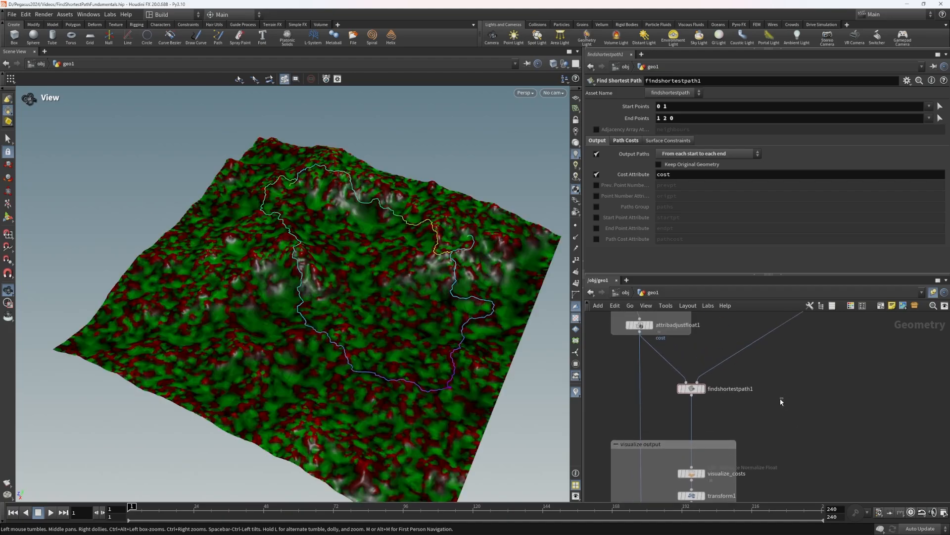
Set findshortestpath1's Output Paths to From each start to corresponding end and read the node's full error message.
{"action": "left_click", "coordinate": [685, 154]}
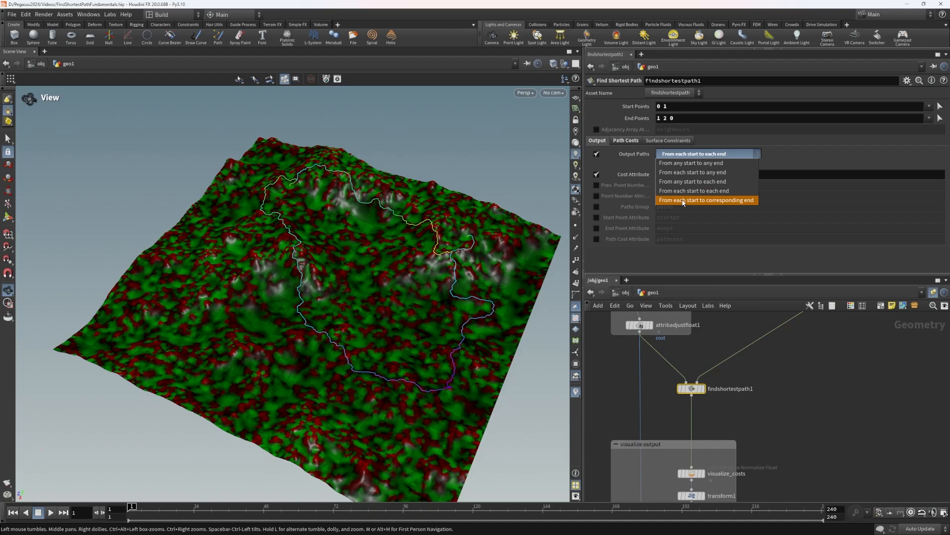
{"action": "left_click", "coordinate": [721, 201]}
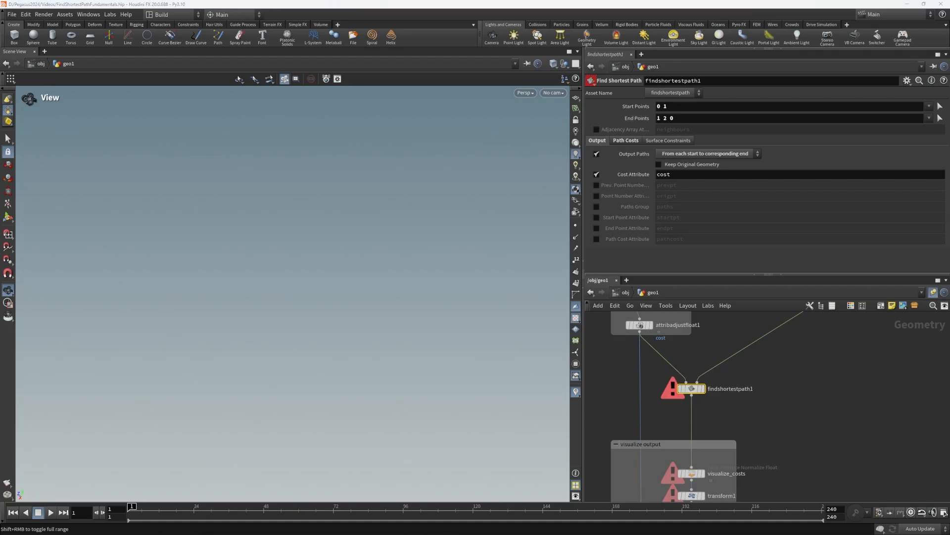
{"action": "middle_click", "coordinate": [692, 389]}
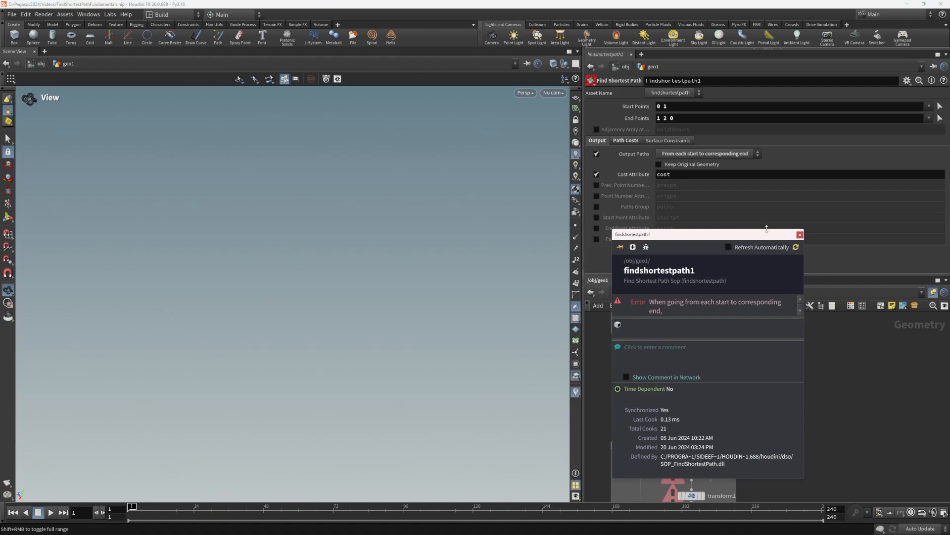
{"action": "left_click_drag", "start_coordinate": [766, 228], "coordinate": [764, 114]}
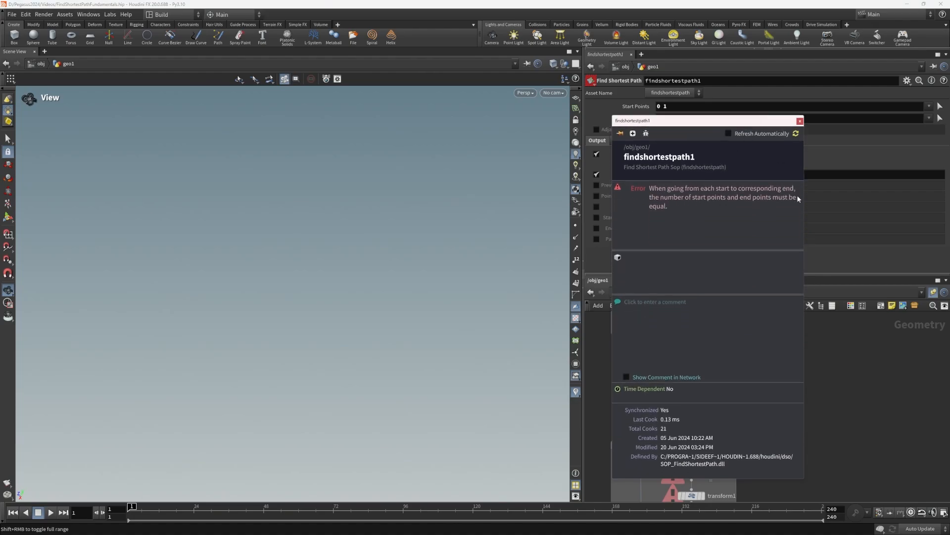
{"action": "left_click", "coordinate": [799, 121]}
Clear both the Start Points and End Points of findshortestpath1.
{"action": "left_click", "coordinate": [682, 104]}
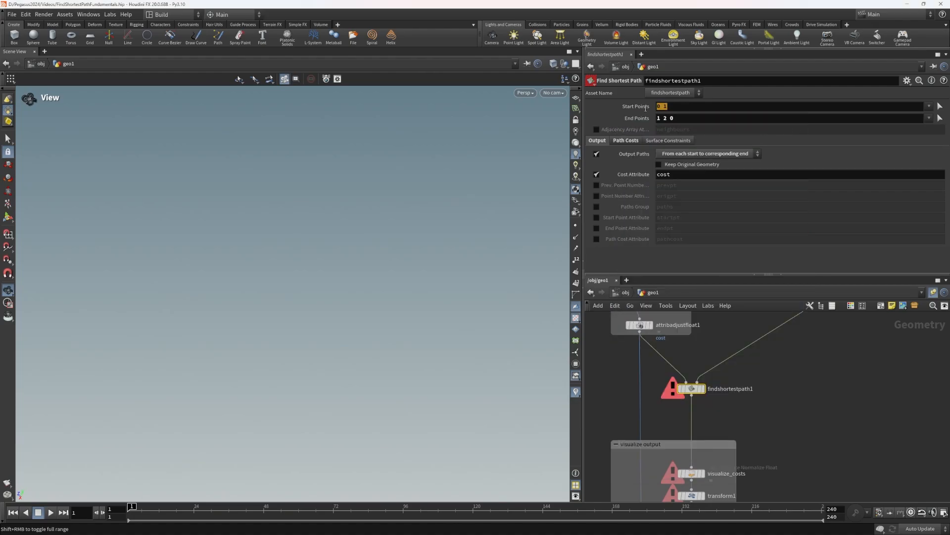
{"action": "key", "text": "Tab"}
{"action": "left_click", "coordinate": [678, 106]}
{"action": "left_click_drag", "start_coordinate": [674, 119], "coordinate": [643, 107]}
{"action": "key", "text": "BackSpace"}
{"action": "key", "text": "BackSpace"}
{"action": "left_click", "coordinate": [833, 426]}
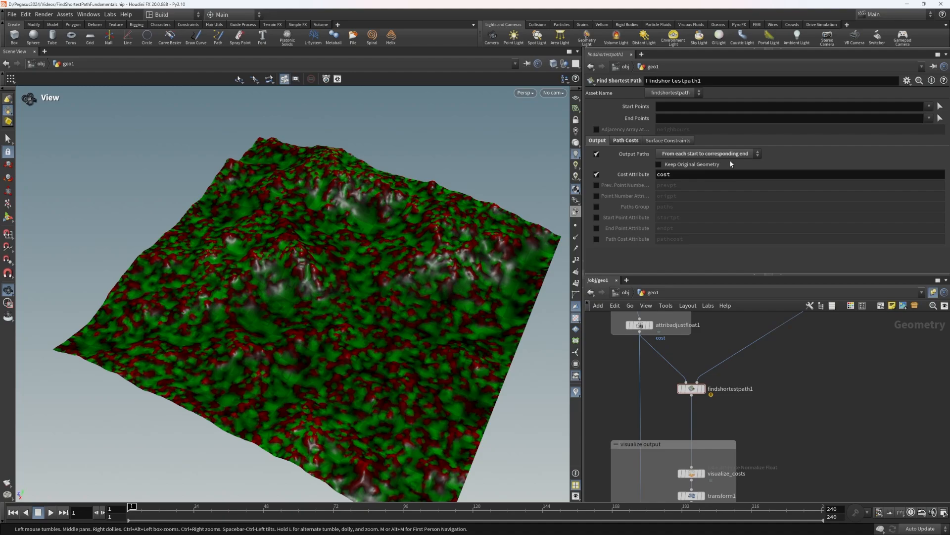
Set the Start Points to 0 and the End Points to 1, and view the path on the terrain.
{"action": "left_click", "coordinate": [665, 105]}
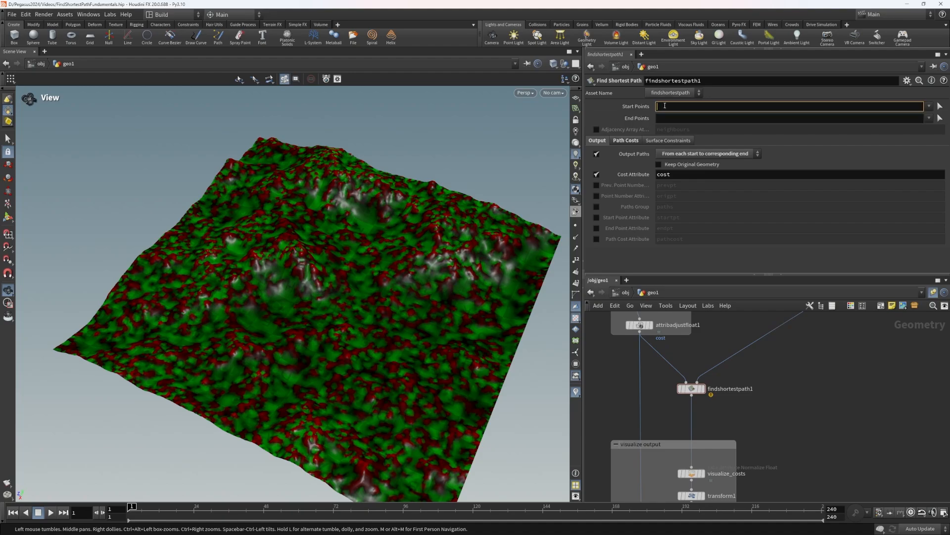
{"action": "type", "text": "0"}
{"action": "left_click", "coordinate": [677, 120]}
{"action": "type", "text": "1"}
{"action": "key", "text": "Return"}
{"action": "mouse_move", "coordinate": [792, 379]}
{"action": "middle_mouse_down"}
{"action": "mouse_move", "coordinate": [793, 392]}
{"action": "mouse_move", "coordinate": [777, 303]}
{"action": "mouse_move", "coordinate": [787, 393]}
{"action": "middle_mouse_up"}
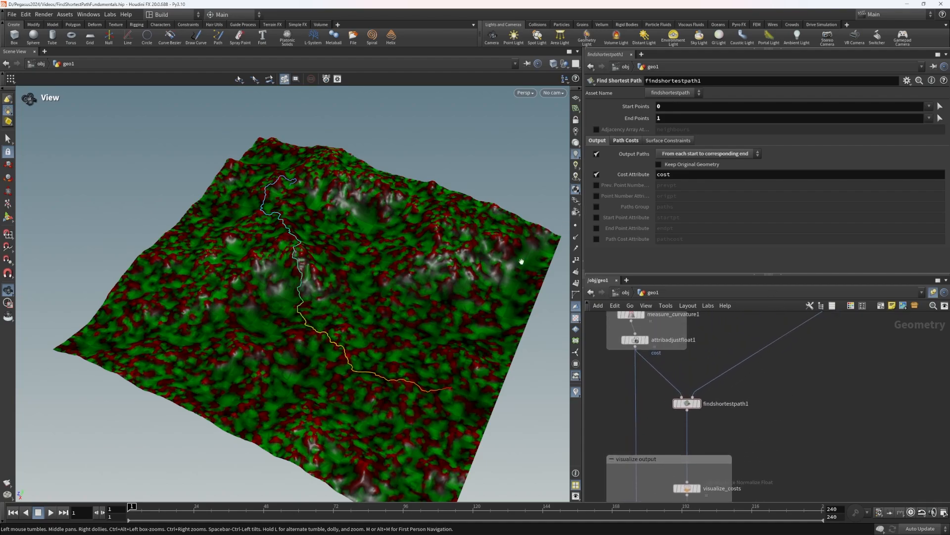
{"action": "left_click_drag", "start_coordinate": [521, 261], "coordinate": [403, 314]}
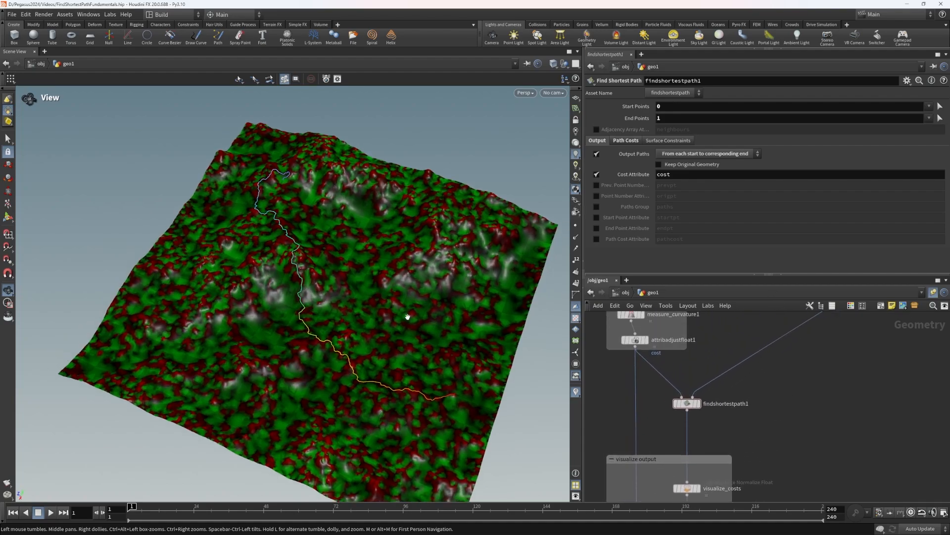
Set findshortestpath1's Start Points to 0 1 and End Points to 1 2, and inspect the resulting paths on the terrain.
{"action": "left_click", "coordinate": [695, 107]}
{"action": "type", "text": "1"}
{"action": "key", "text": "Tab"}
{"action": "type", "text": "2"}
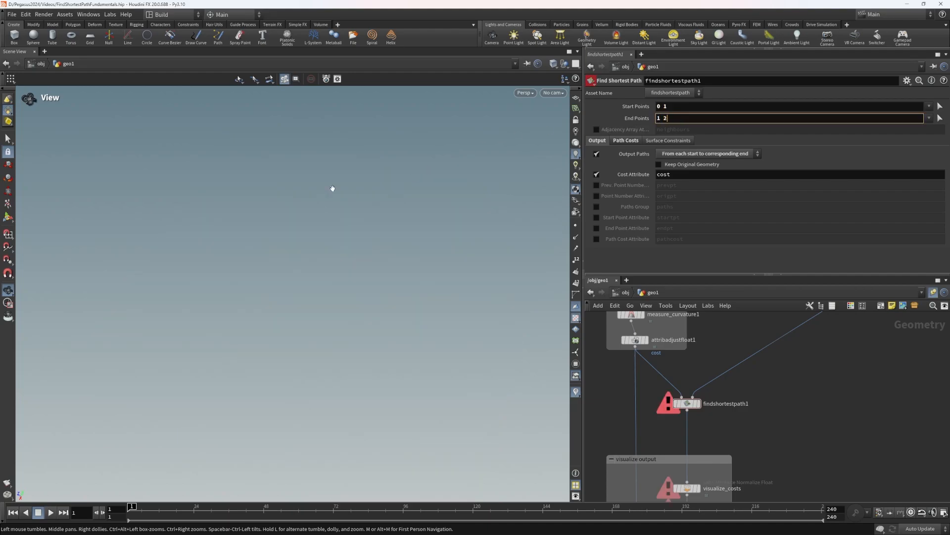
{"action": "key", "text": "Return"}
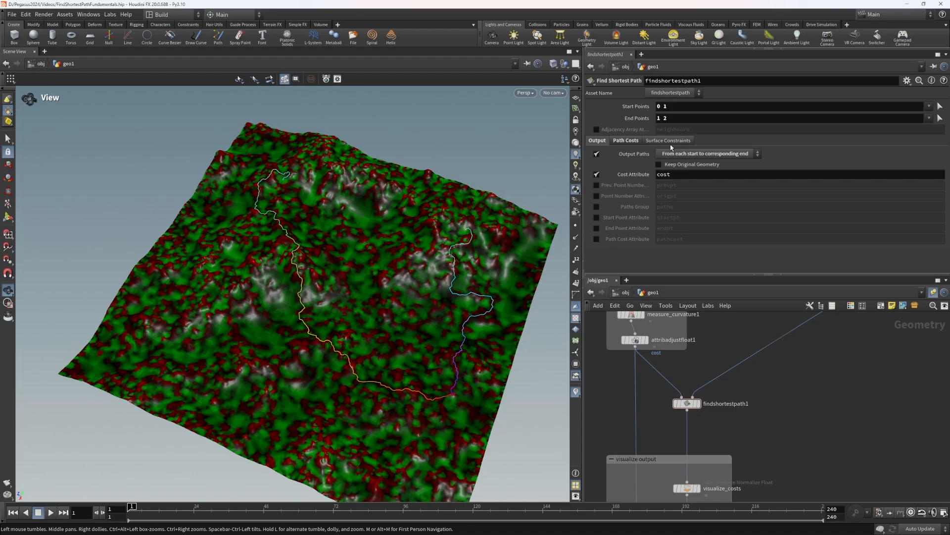
{"action": "left_click_drag", "start_coordinate": [360, 314], "coordinate": [267, 182]}
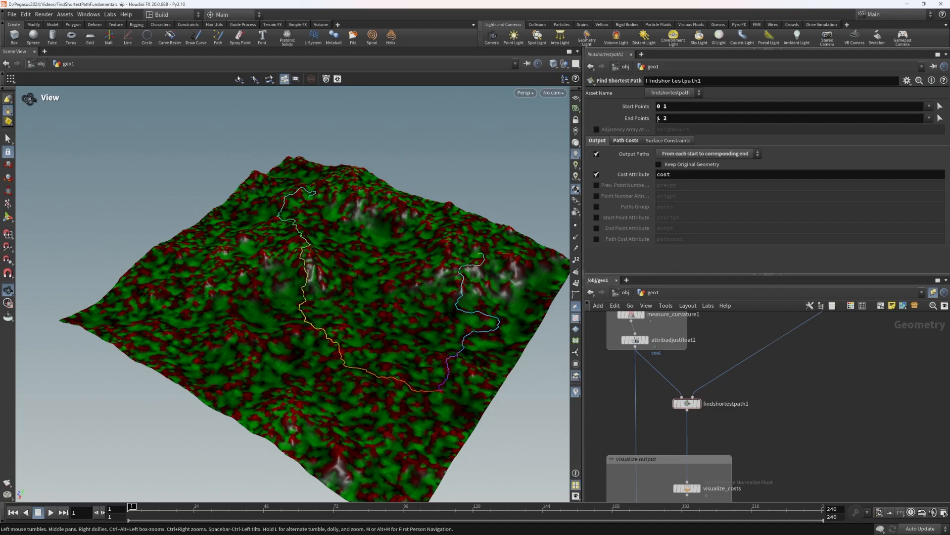
{"action": "left_click_drag", "start_coordinate": [412, 232], "coordinate": [389, 248]}
Select curve2 and make it editable in the viewport over the terrain.
{"action": "scroll", "coordinate": [835, 372], "scroll_direction": "down", "scroll_amount": 3}
{"action": "middle_click_drag", "start_coordinate": [835, 373], "coordinate": [787, 423]}
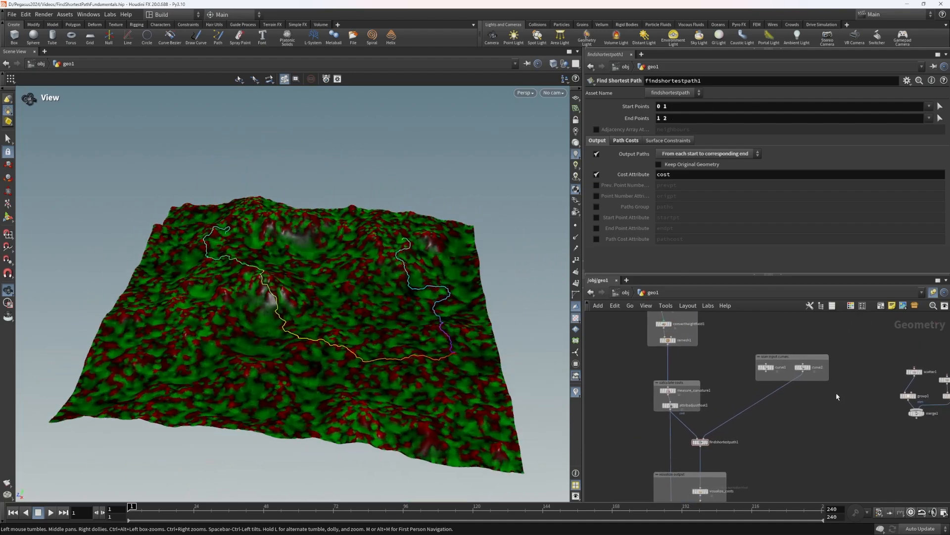
{"action": "left_click_drag", "start_coordinate": [832, 389], "coordinate": [799, 365]}
{"action": "left_click_drag", "start_coordinate": [426, 237], "coordinate": [388, 282]}
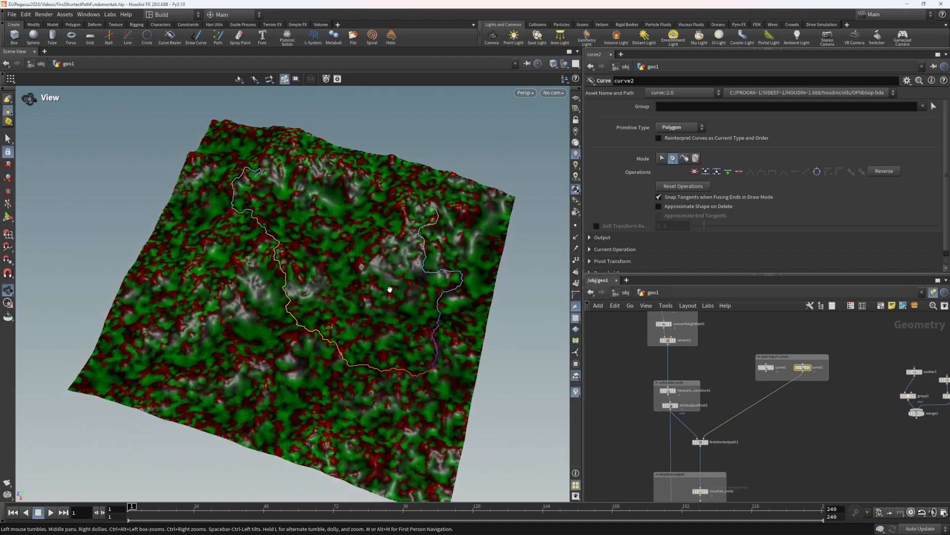
{"action": "key", "text": "Return"}
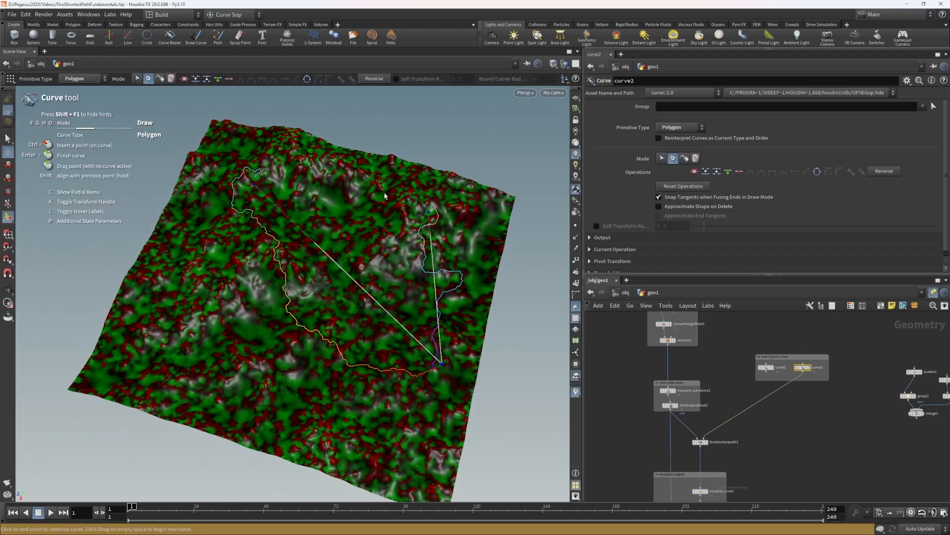
{"action": "left_click", "coordinate": [333, 187]}
{"action": "left_click", "coordinate": [370, 219]}
{"action": "key", "text": "ctrl+z"}
Extend curve2 from its last point to a fourth point near the middle of the terrain's far side.
{"action": "left_click", "coordinate": [428, 214]}
{"action": "left_click", "coordinate": [336, 179]}
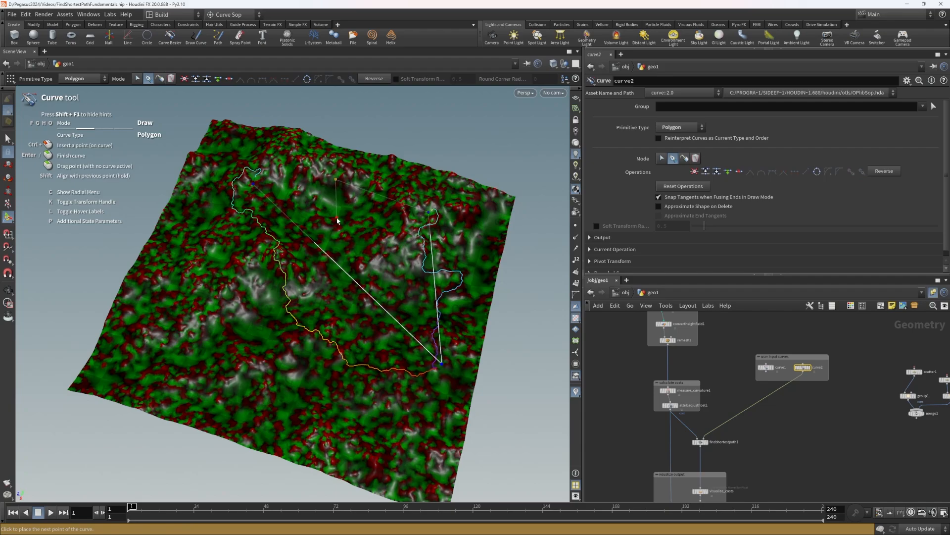
{"action": "key", "text": "Return"}
Display curve2 on its own to check its points, and return the display to the merged terrain output.
{"action": "left_click", "coordinate": [811, 367]}
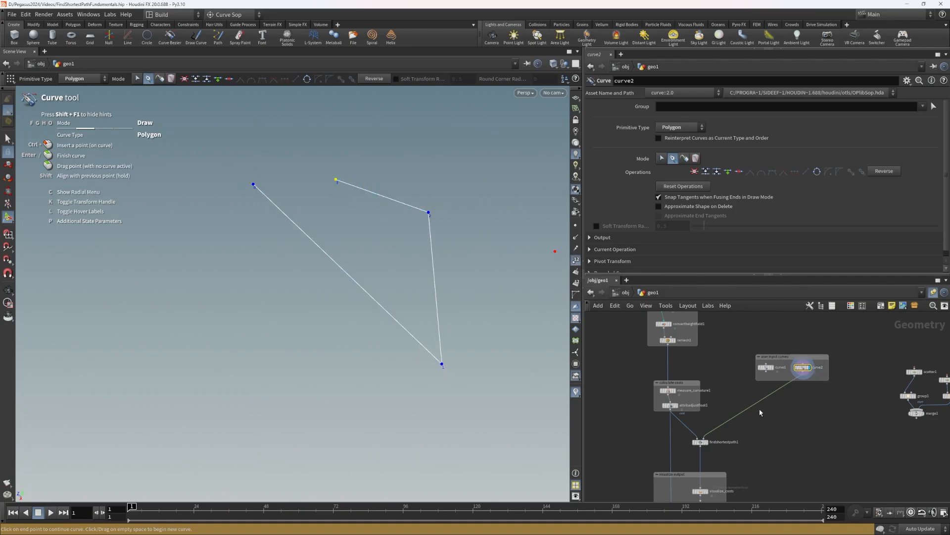
{"action": "middle_click_drag", "start_coordinate": [761, 455], "coordinate": [772, 363]}
{"action": "left_click", "coordinate": [691, 428]}
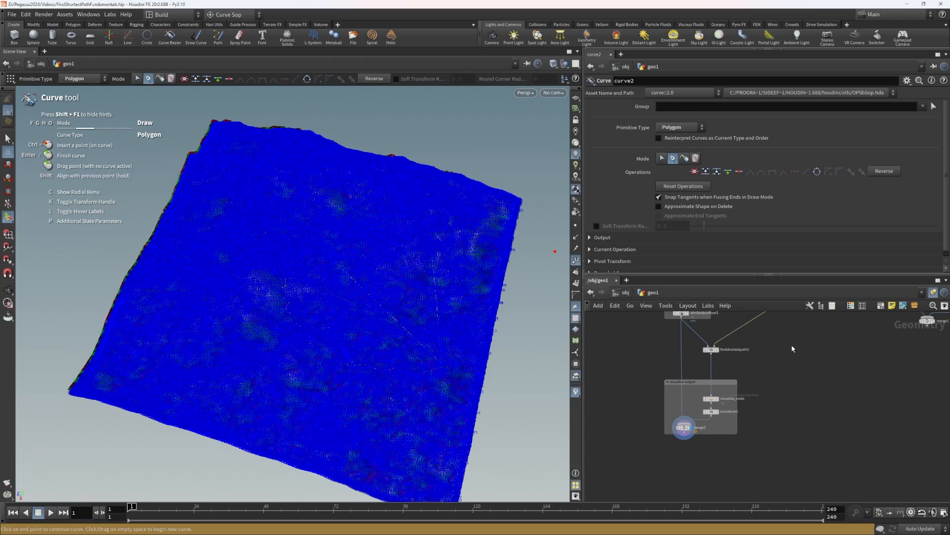
Set findshortestpath1's Start Points to 0 1 2 and End Points to 1 2 3, and inspect the paths on the terrain.
{"action": "middle_click_drag", "start_coordinate": [691, 429], "coordinate": [694, 451]}
{"action": "left_click", "coordinate": [714, 373]}
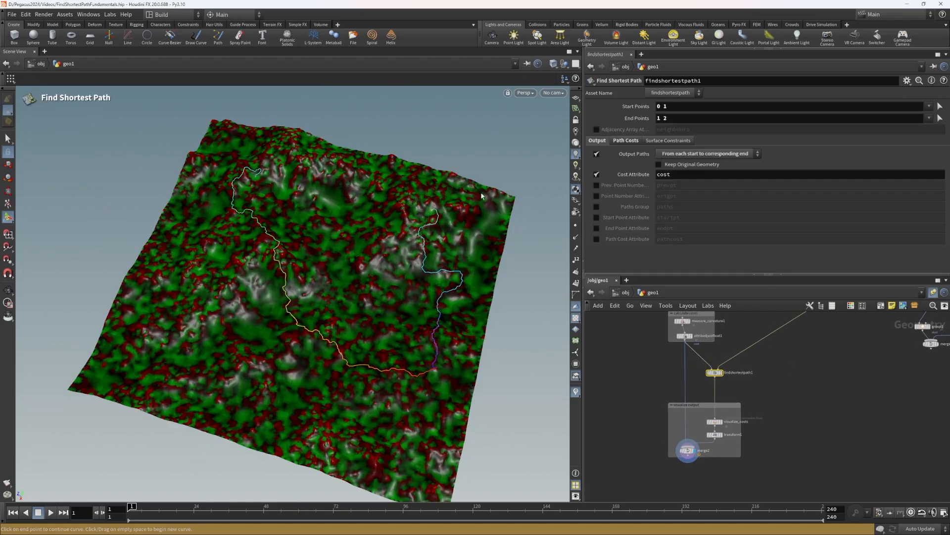
{"action": "left_click", "coordinate": [682, 108]}
{"action": "left_click", "coordinate": [676, 119]}
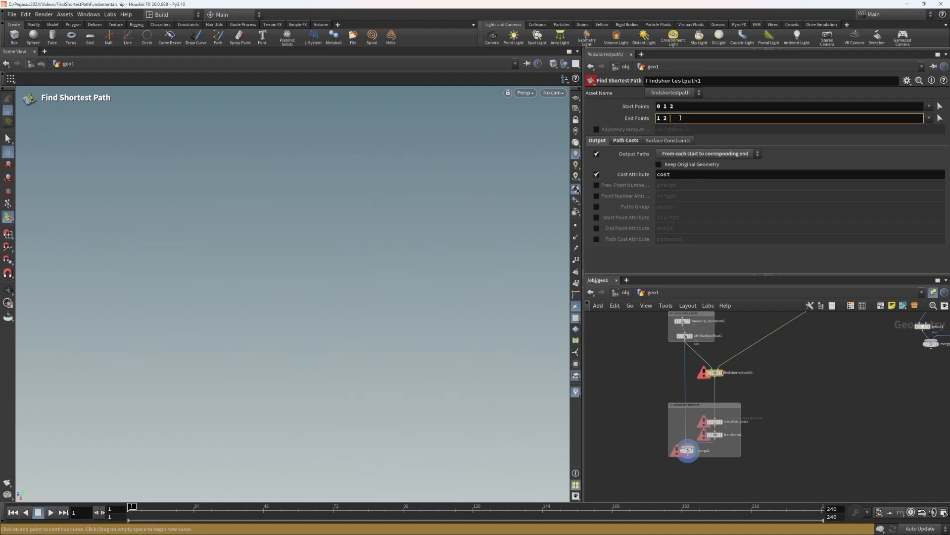
{"action": "type", "text": "3"}
{"action": "key", "text": "Return"}
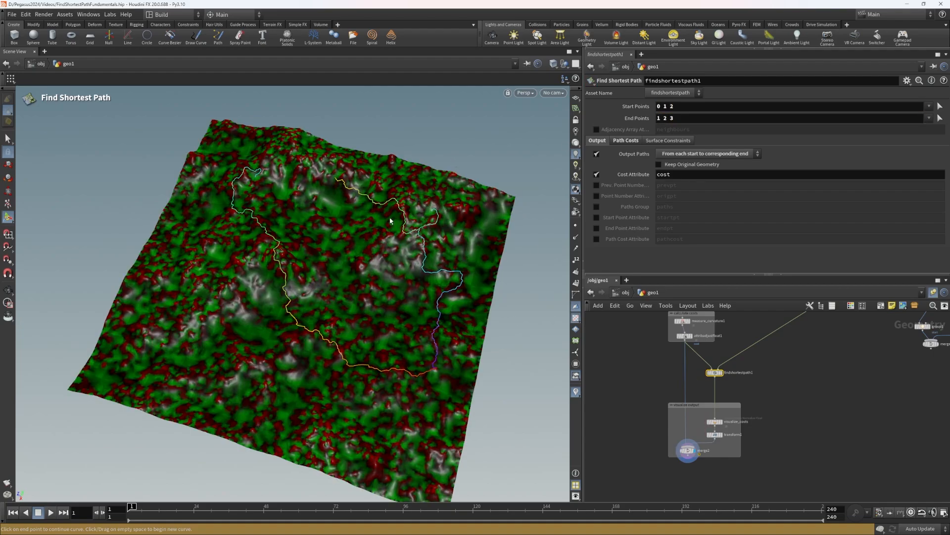
{"action": "key", "text": "Escape"}
{"action": "left_click_drag", "start_coordinate": [404, 253], "coordinate": [397, 233]}
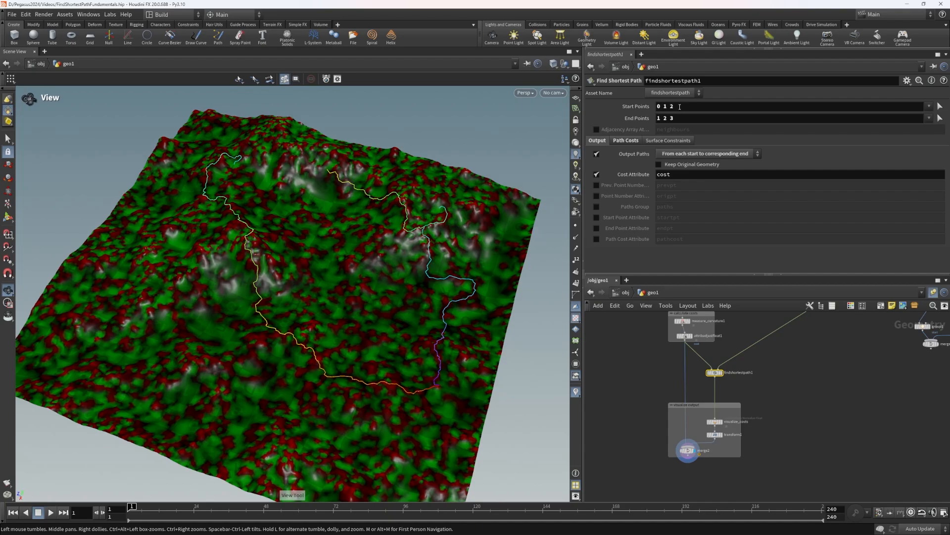
{"action": "left_click_drag", "start_coordinate": [374, 226], "coordinate": [307, 248]}
Add a separate two-point segment to curve2 across the near part of the terrain.
{"action": "middle_click_drag", "start_coordinate": [834, 347], "coordinate": [829, 391]}
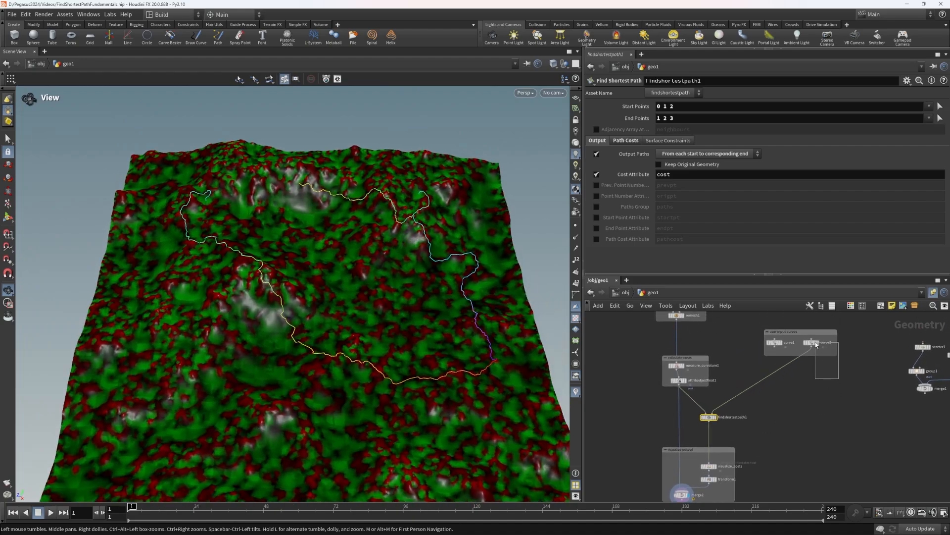
{"action": "left_click", "coordinate": [812, 343]}
{"action": "left_click_drag", "start_coordinate": [412, 355], "coordinate": [479, 283]}
{"action": "middle_click_drag", "start_coordinate": [832, 390], "coordinate": [822, 421]}
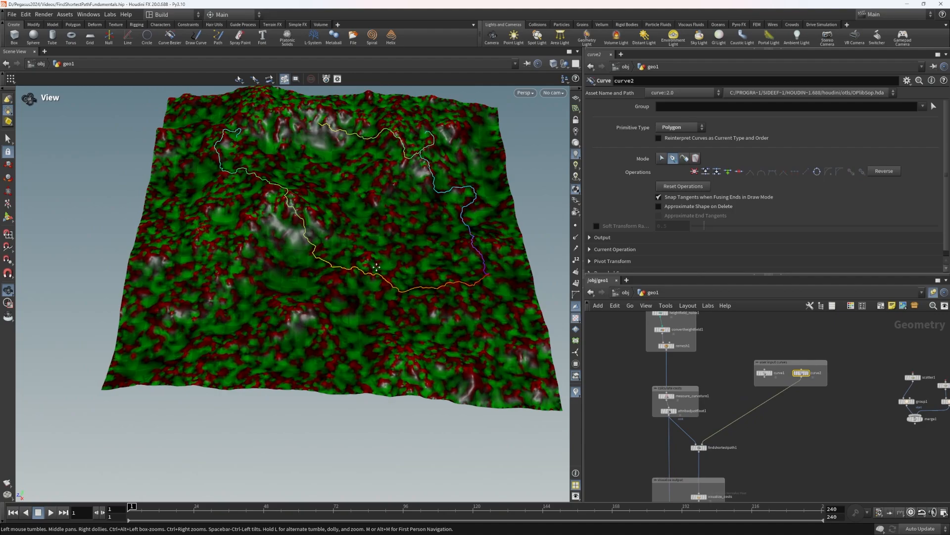
{"action": "right_click_drag", "start_coordinate": [412, 260], "coordinate": [361, 266]}
{"action": "key", "text": "Return"}
{"action": "left_click_drag", "start_coordinate": [390, 174], "coordinate": [402, 210], "text": "alt"}
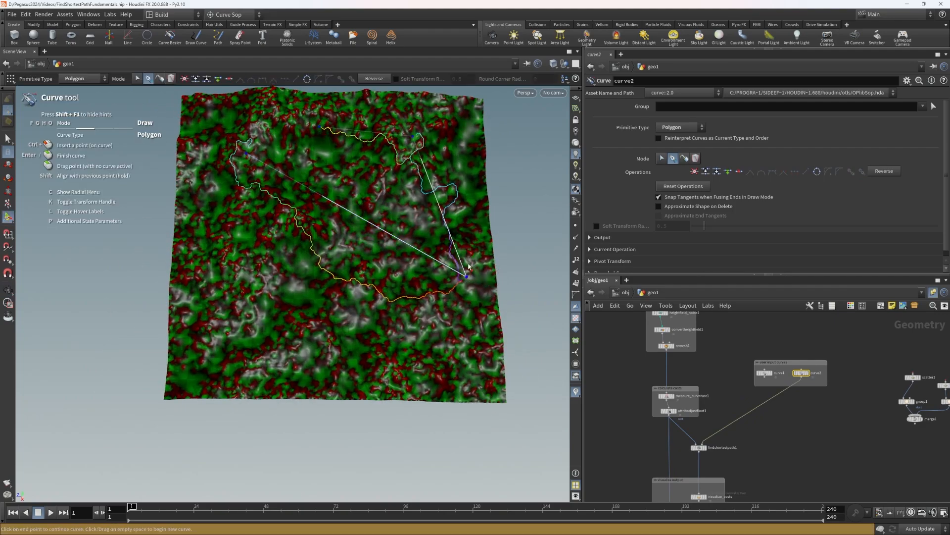
{"action": "left_click", "coordinate": [234, 321]}
{"action": "left_click", "coordinate": [396, 356]}
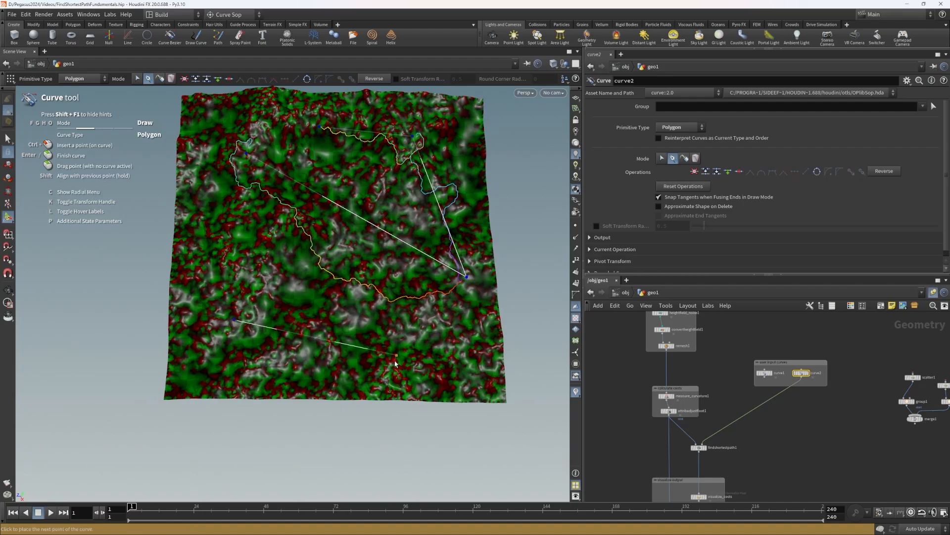
{"action": "key", "text": "Return"}
Display curve2 on its own and examine its two disconnected curves.
{"action": "left_click", "coordinate": [812, 376]}
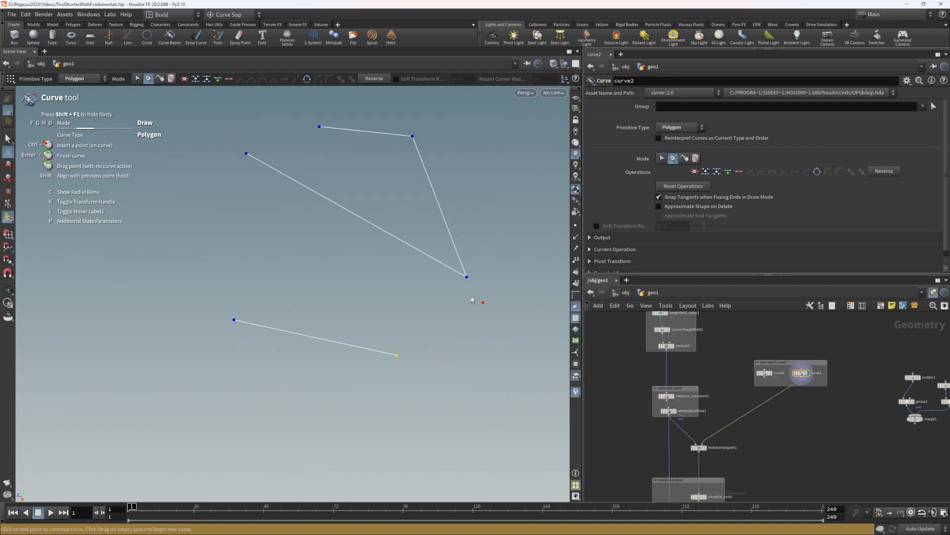
{"action": "key", "text": "Escape"}
{"action": "left_click_drag", "start_coordinate": [449, 312], "coordinate": [295, 246]}
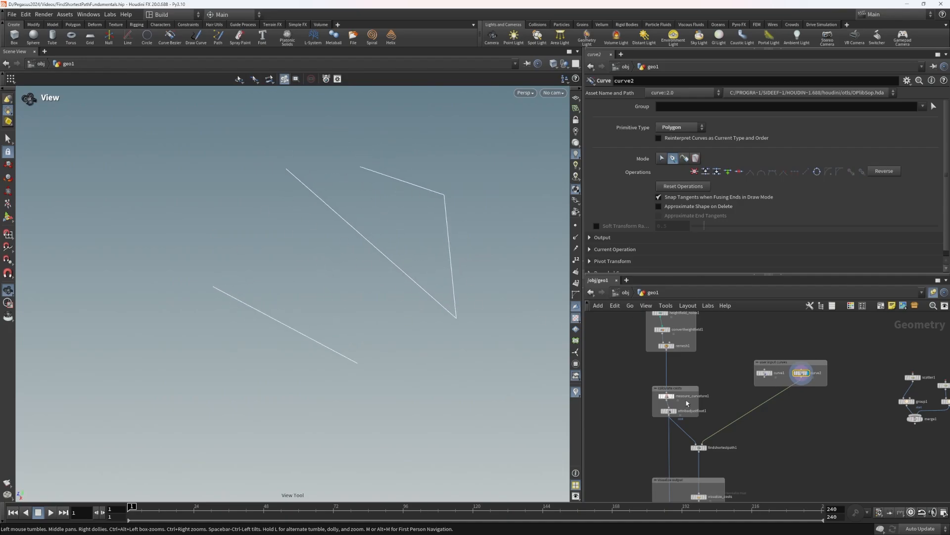
{"action": "middle_click_drag", "start_coordinate": [833, 471], "coordinate": [784, 438]}
{"action": "left_click", "coordinate": [674, 426]}
{"action": "left_click", "coordinate": [800, 344]}
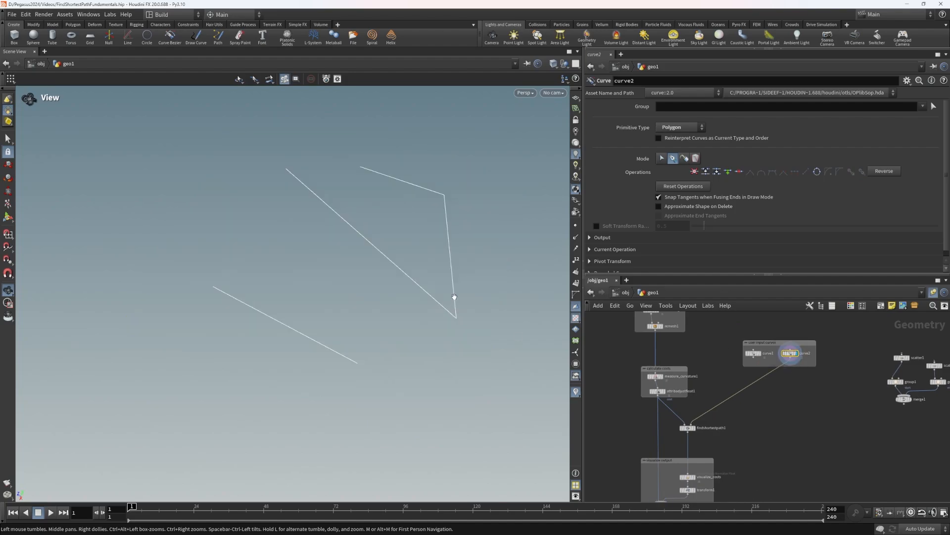
Show the merged terrain output again and view the paths from above.
{"action": "middle_click_drag", "start_coordinate": [775, 427], "coordinate": [784, 381]}
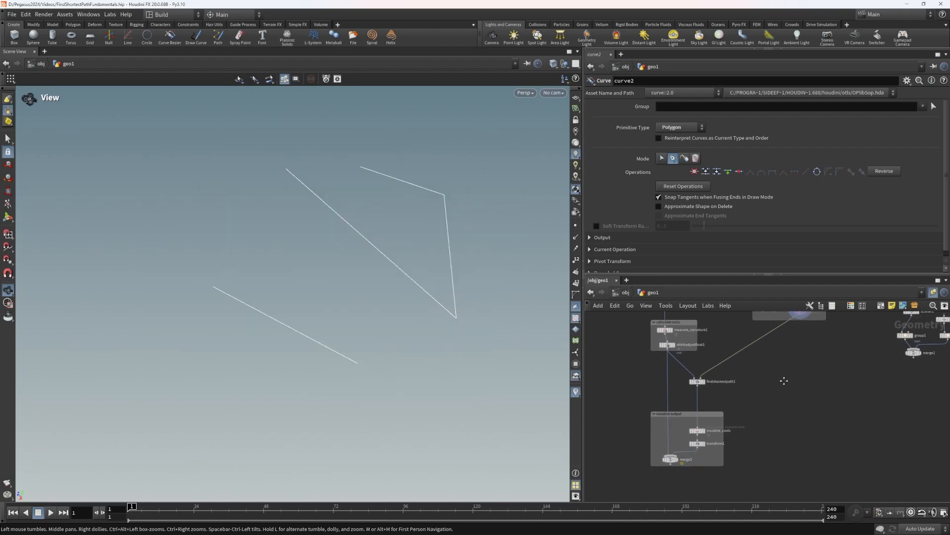
{"action": "middle_click_drag", "start_coordinate": [871, 373], "coordinate": [871, 400]}
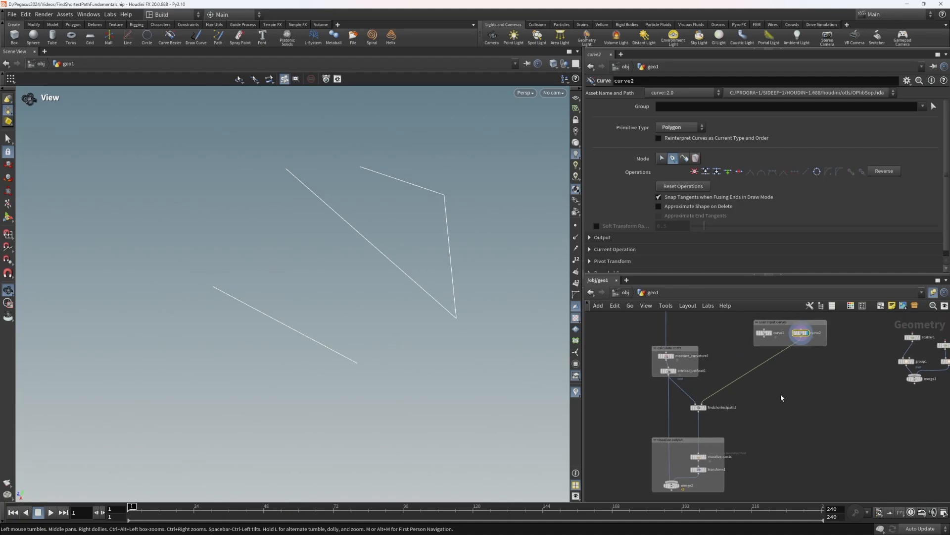
{"action": "middle_click_drag", "start_coordinate": [761, 450], "coordinate": [719, 404]}
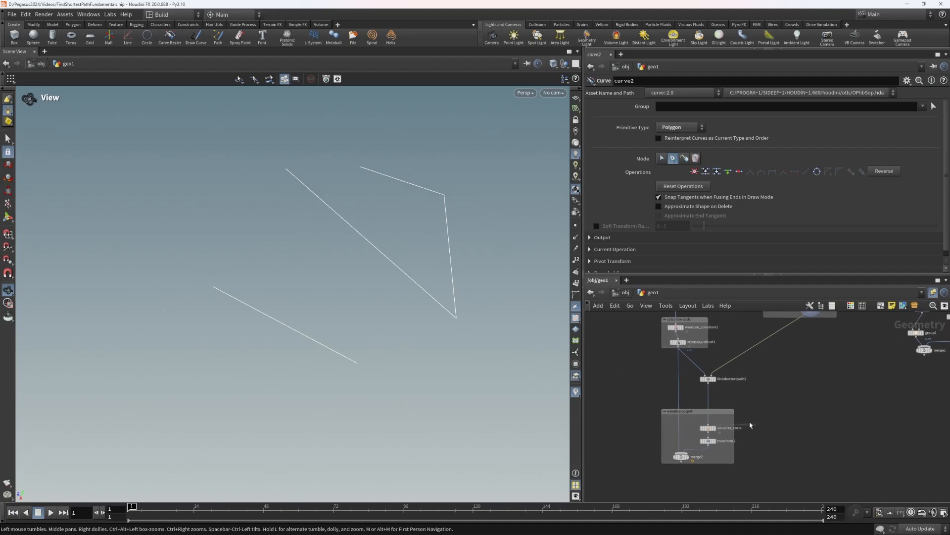
{"action": "left_click", "coordinate": [682, 456]}
{"action": "left_click_drag", "start_coordinate": [299, 248], "coordinate": [364, 252]}
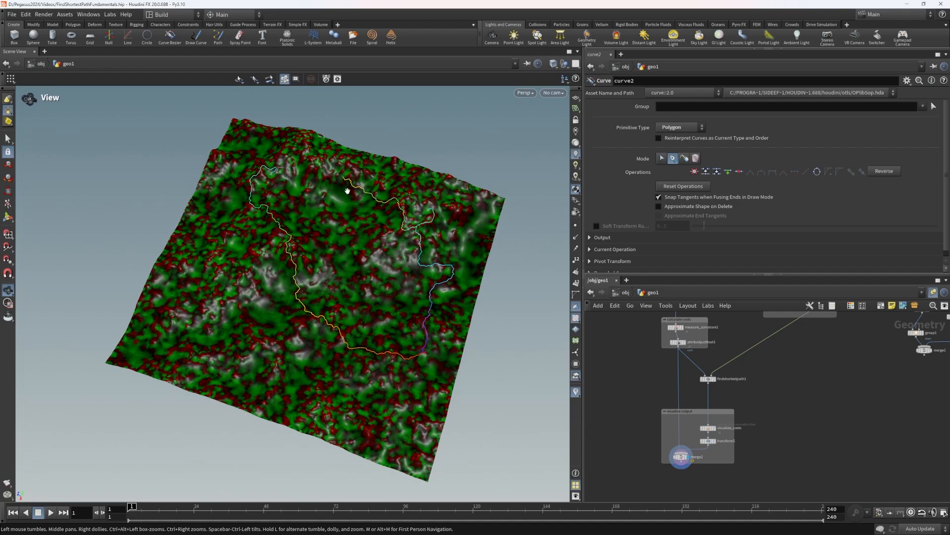
Add another separate two-point segment to curve2 near the terrain's far corner.
{"action": "middle_click_drag", "start_coordinate": [813, 349], "coordinate": [770, 414]}
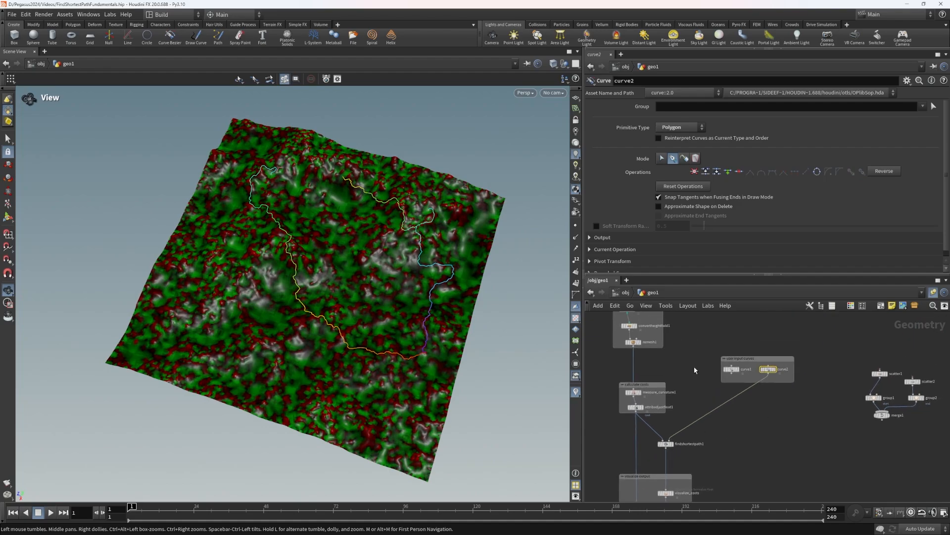
{"action": "middle_click_drag", "start_coordinate": [371, 367], "coordinate": [386, 341]}
{"action": "middle_click_drag", "start_coordinate": [374, 189], "coordinate": [380, 227]}
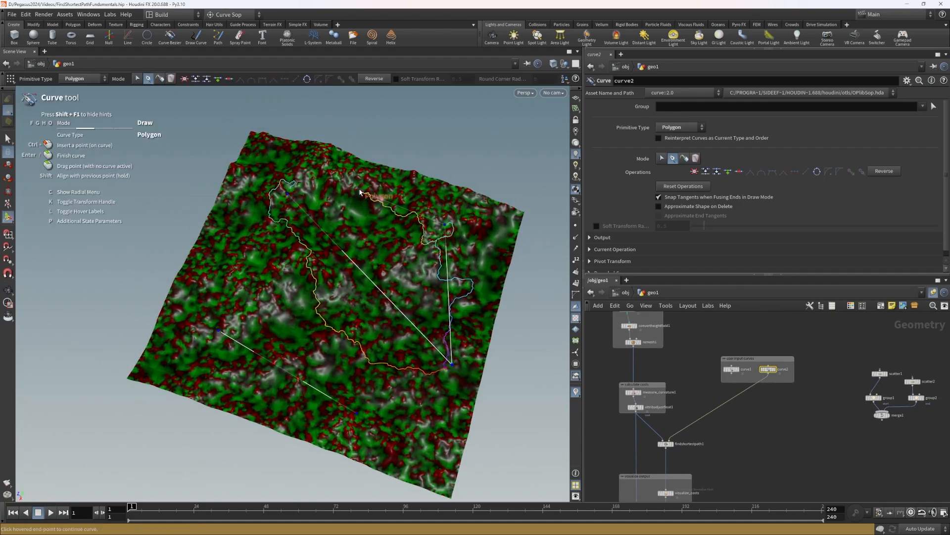
{"action": "left_click", "coordinate": [329, 174]}
{"action": "left_click", "coordinate": [279, 151]}
{"action": "key", "text": "Return"}
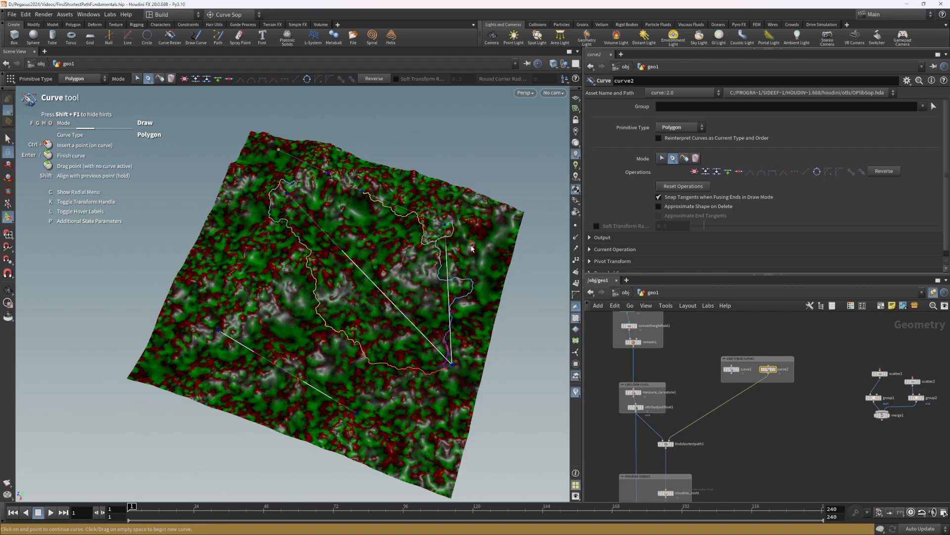
Extend curve2's separate near-side segment by one more point toward the terrain's adjacent edge.
{"action": "left_click", "coordinate": [357, 413]}
{"action": "left_click", "coordinate": [422, 415]}
{"action": "key", "text": "Escape"}
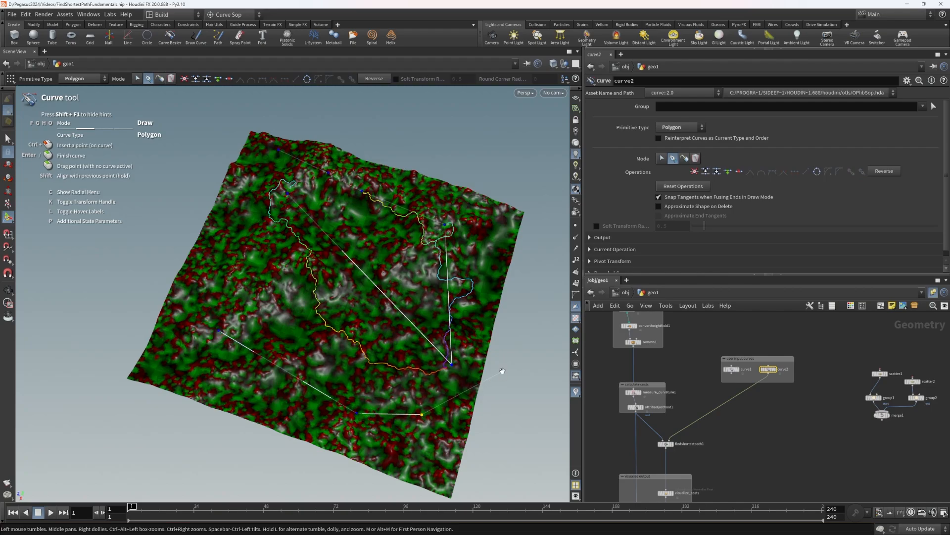
Open findshortestpath1's Start Points value in the string editor, close the editor, and review the point pairing.
{"action": "middle_click_drag", "start_coordinate": [736, 441], "coordinate": [767, 377]}
{"action": "left_click", "coordinate": [687, 365]}
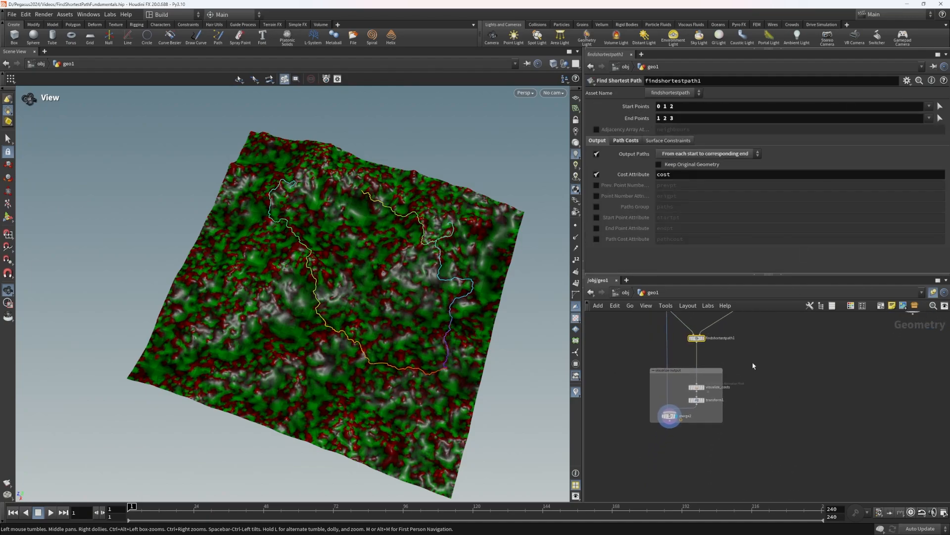
{"action": "scroll", "coordinate": [753, 366], "scroll_direction": "up", "scroll_amount": 4}
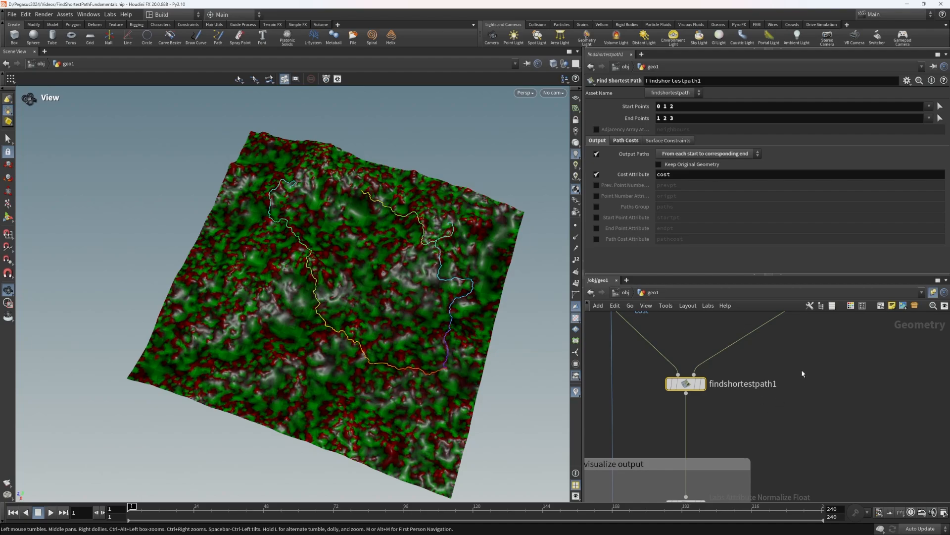
{"action": "middle_click_drag", "start_coordinate": [803, 374], "coordinate": [811, 398]}
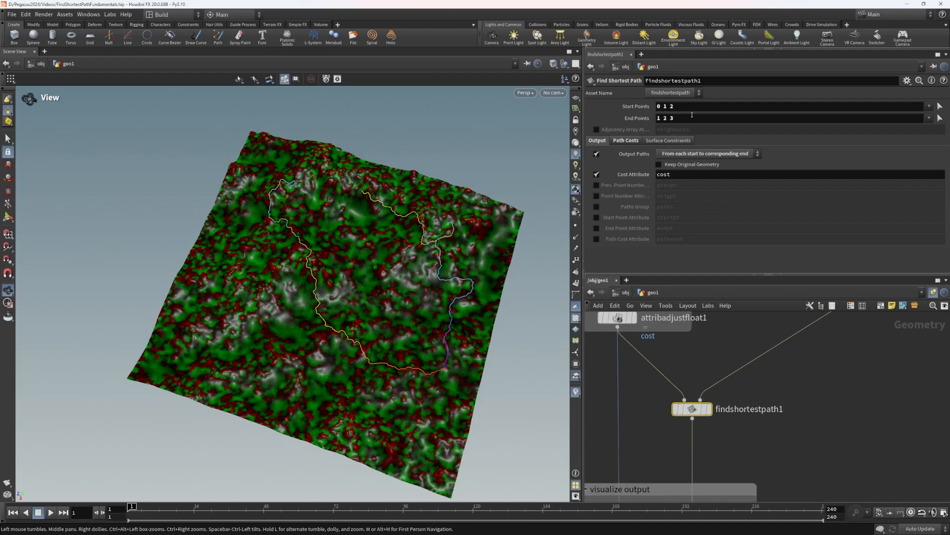
{"action": "right_click", "coordinate": [635, 107]}
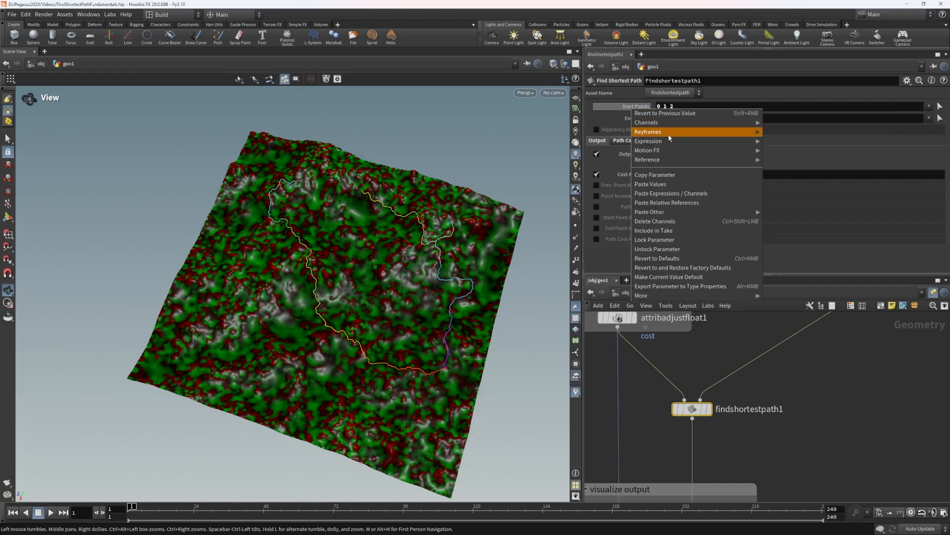
{"action": "mouse_move", "coordinate": [670, 144]}
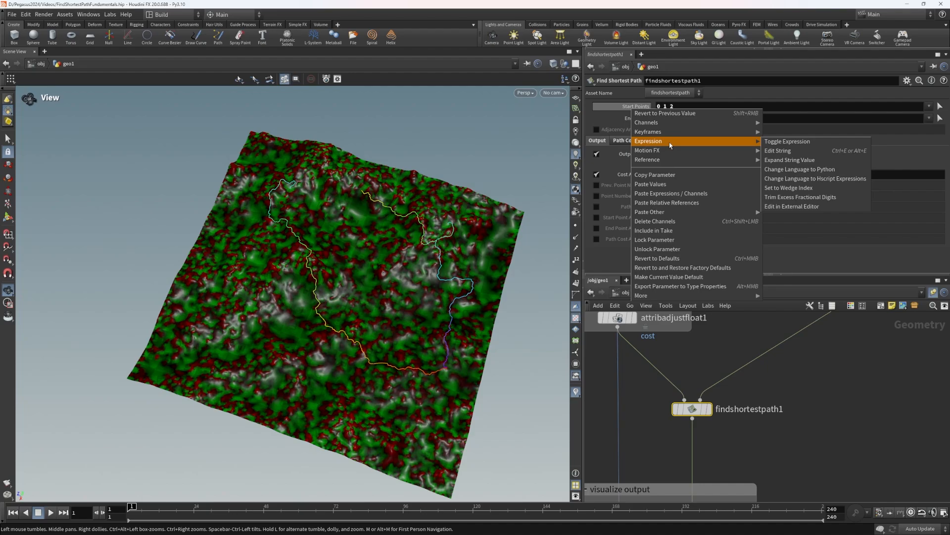
{"action": "left_click", "coordinate": [815, 154]}
{"action": "left_click", "coordinate": [908, 68]}
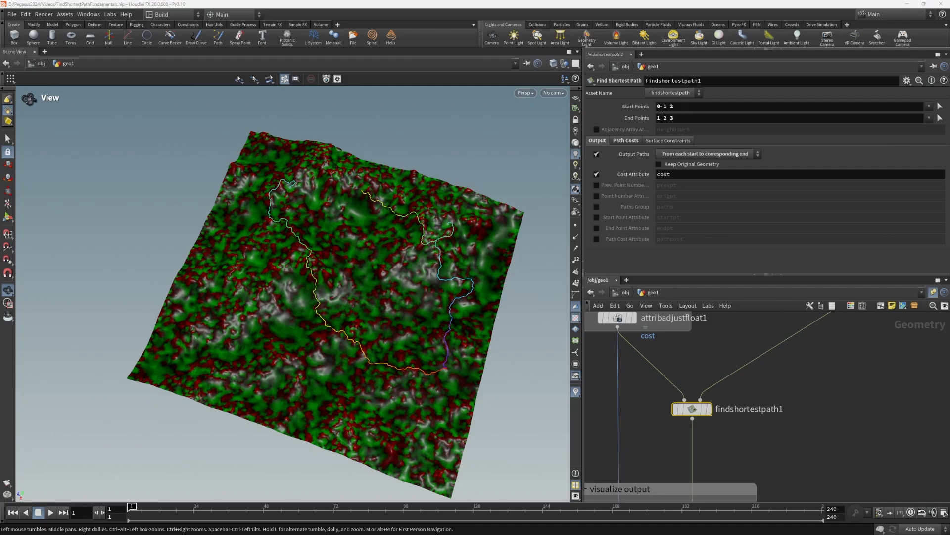
{"action": "left_click_drag", "start_coordinate": [661, 108], "coordinate": [670, 107]}
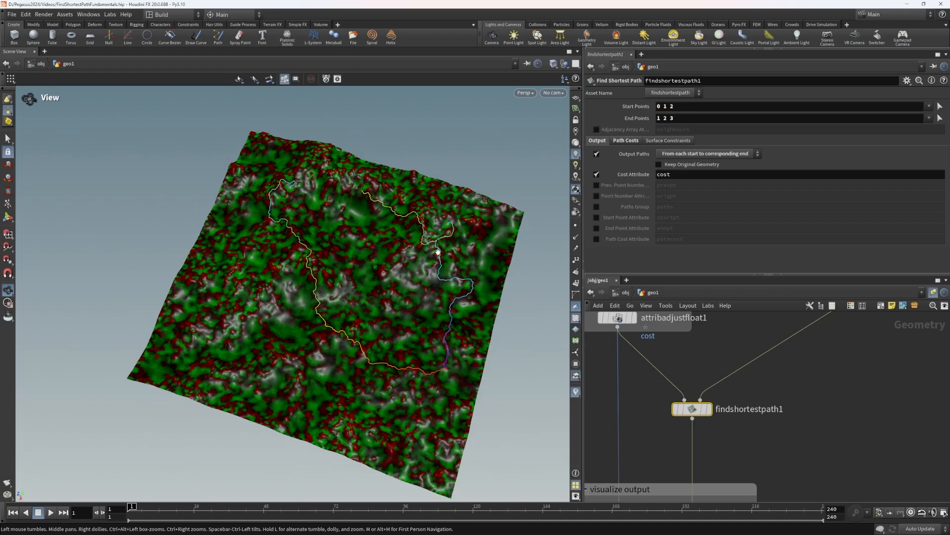
Add an Attribute Promote node beside findshortestpath1 and connect curve2's output to its input.
{"action": "left_click_drag", "start_coordinate": [438, 252], "coordinate": [424, 251]}
{"action": "left_click_drag", "start_coordinate": [441, 182], "coordinate": [442, 197]}
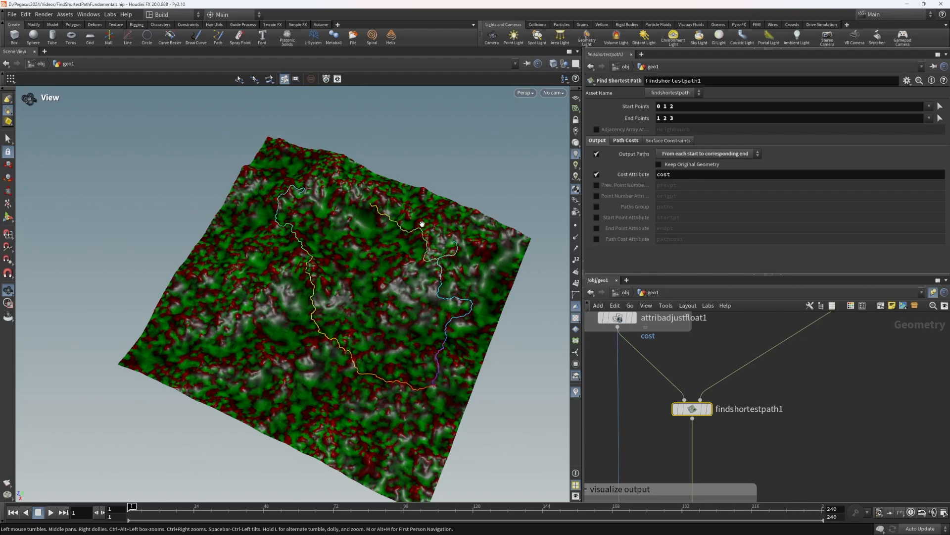
{"action": "middle_click_drag", "start_coordinate": [817, 386], "coordinate": [746, 421]}
{"action": "scroll", "coordinate": [794, 367], "scroll_direction": "down", "scroll_amount": 3}
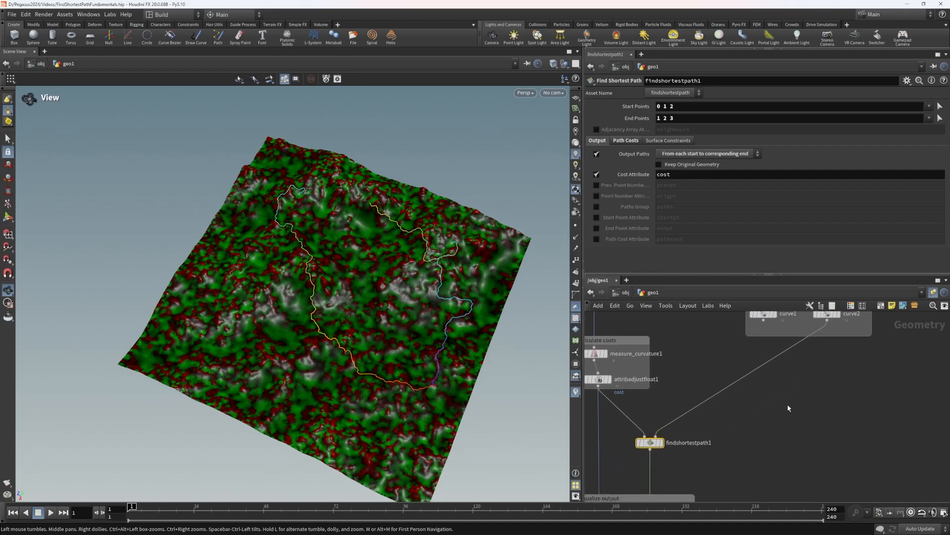
{"action": "key", "text": "Tab"}
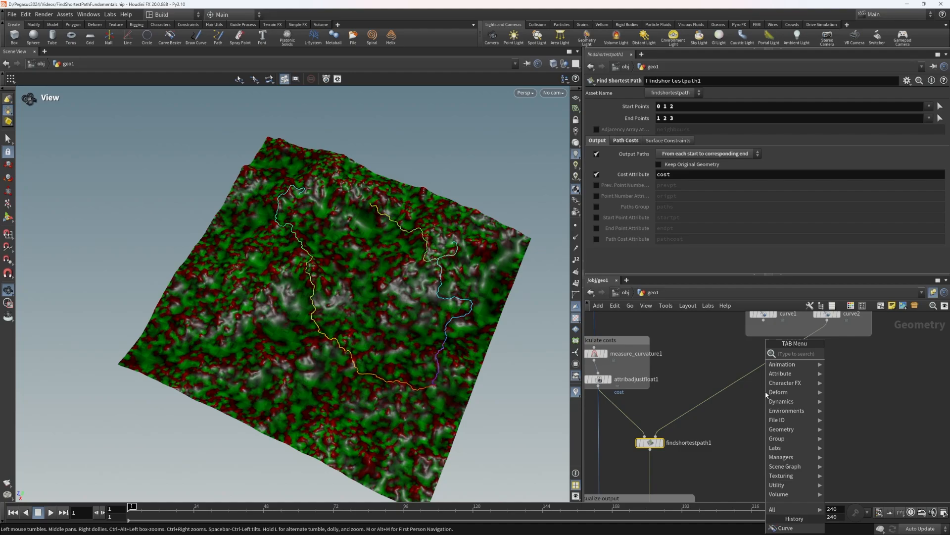
{"action": "key", "text": "Escape"}
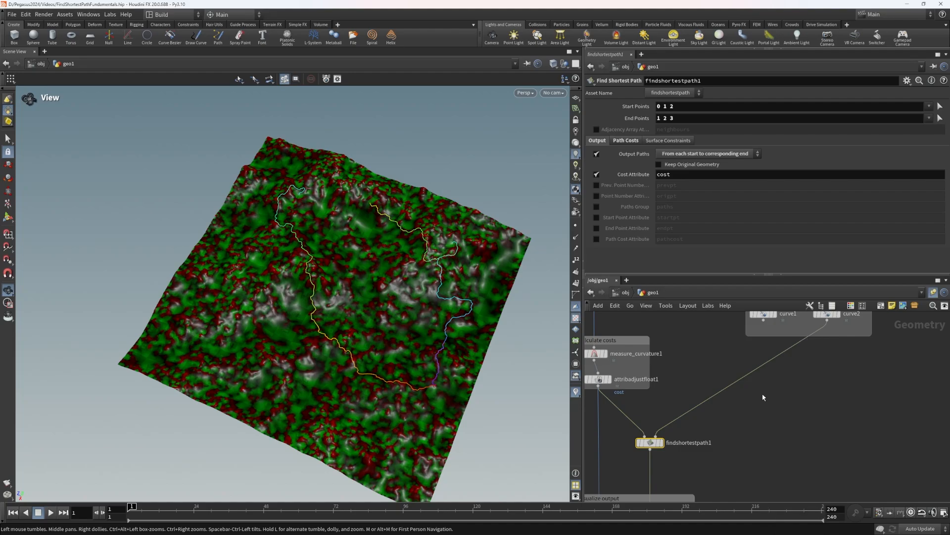
{"action": "key", "text": "Tab"}
{"action": "type", "text": "attrib pr"}
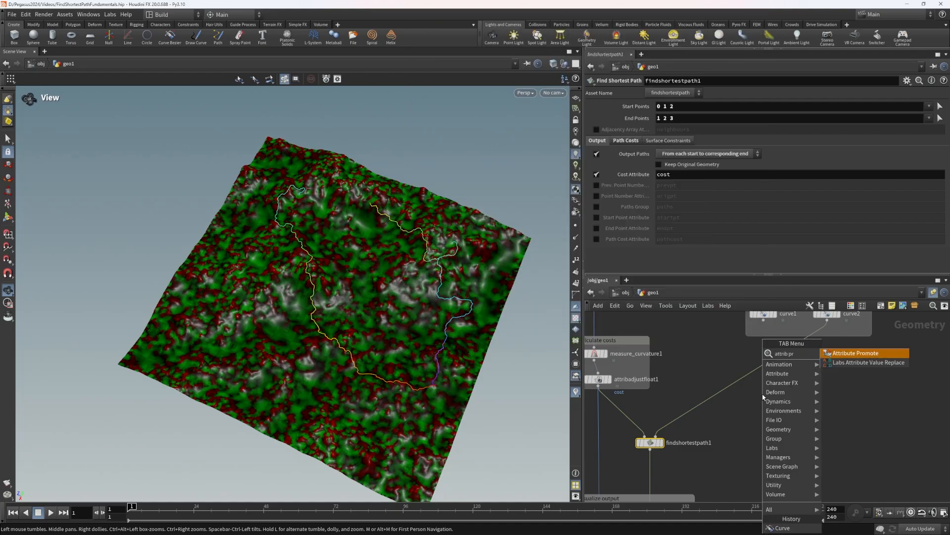
{"action": "key", "text": "Return"}
{"action": "left_click", "coordinate": [764, 396]}
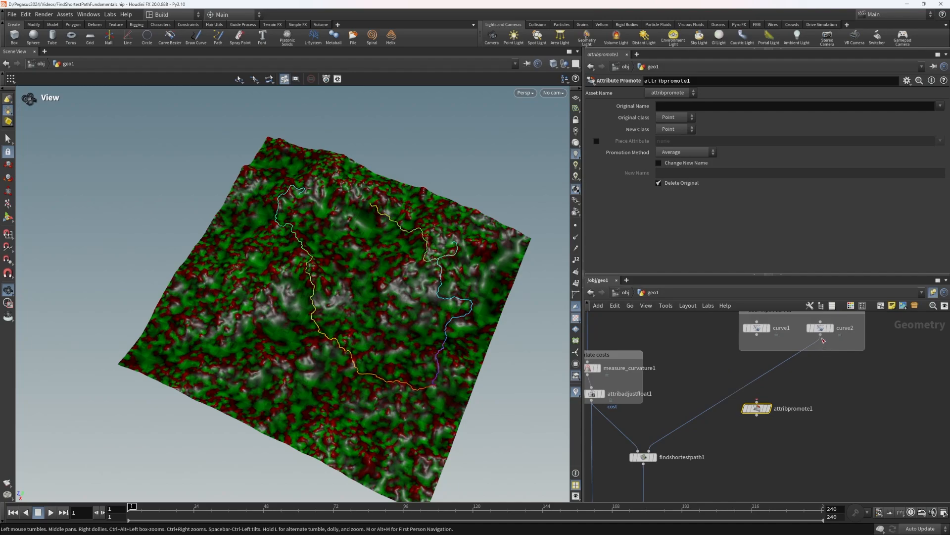
{"action": "left_click_drag", "start_coordinate": [821, 337], "coordinate": [757, 401]}
{"action": "middle_click_drag", "start_coordinate": [797, 461], "coordinate": [809, 411]}
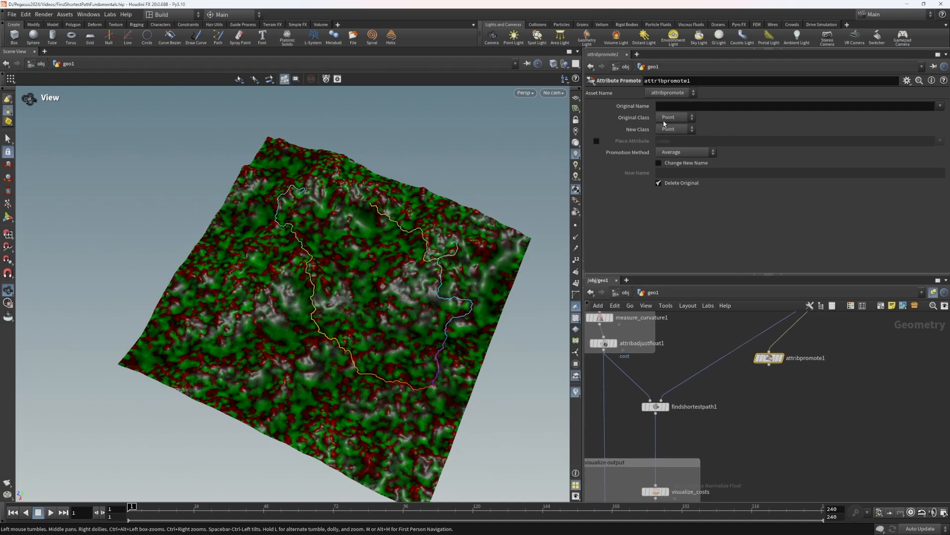
Set attribpromote1's new class to Detail and its promotion method to Array of All.
{"action": "left_click", "coordinate": [680, 133]}
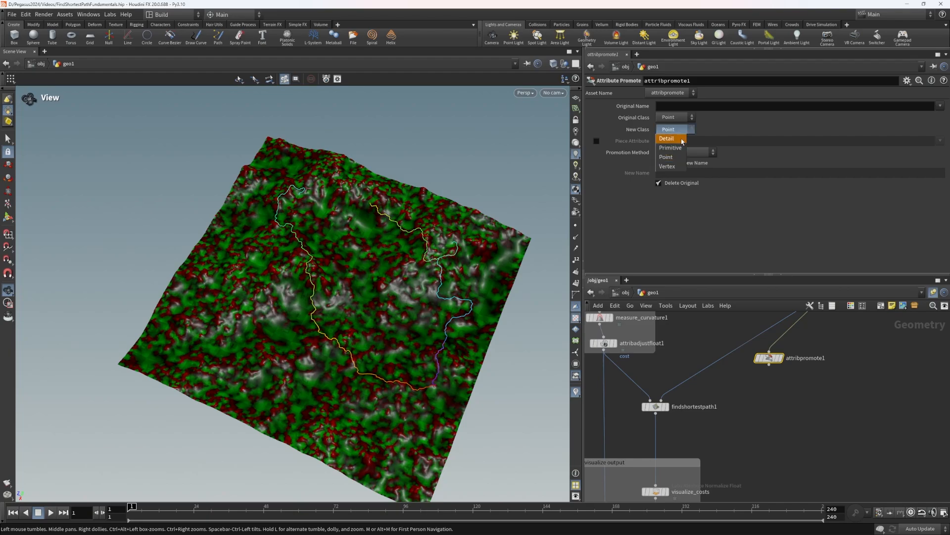
{"action": "left_click", "coordinate": [682, 140]}
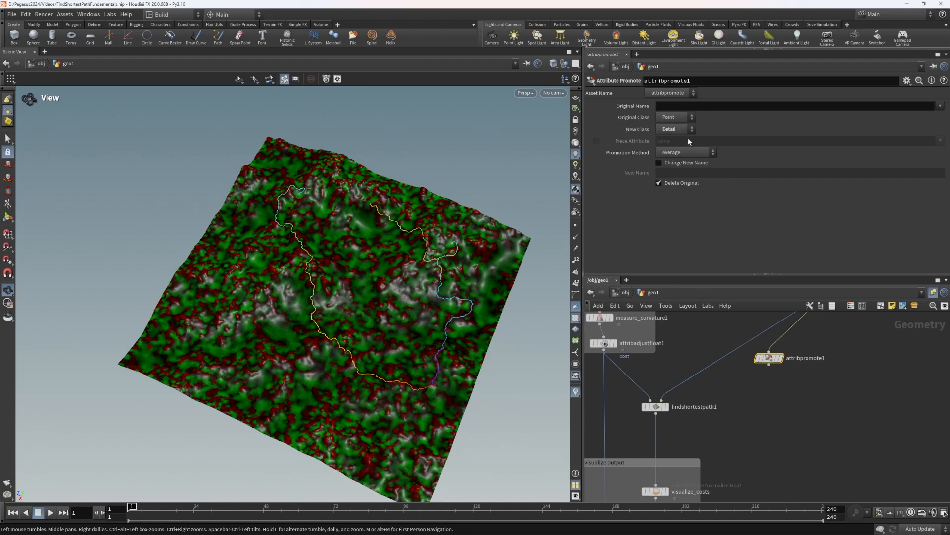
{"action": "left_click", "coordinate": [678, 130]}
{"action": "left_click", "coordinate": [680, 131]}
{"action": "left_click", "coordinate": [686, 131]}
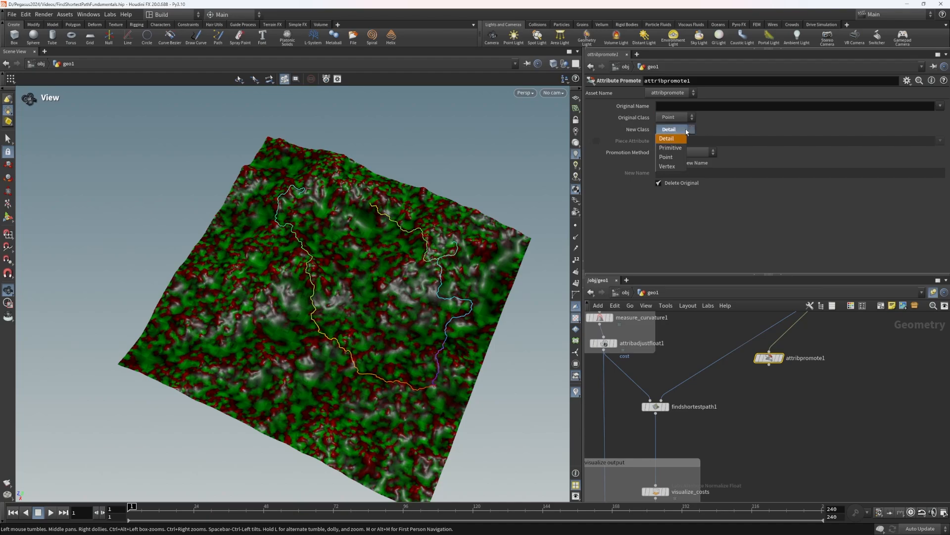
{"action": "left_click", "coordinate": [686, 130]}
{"action": "left_click", "coordinate": [676, 130]}
{"action": "left_click", "coordinate": [678, 142]}
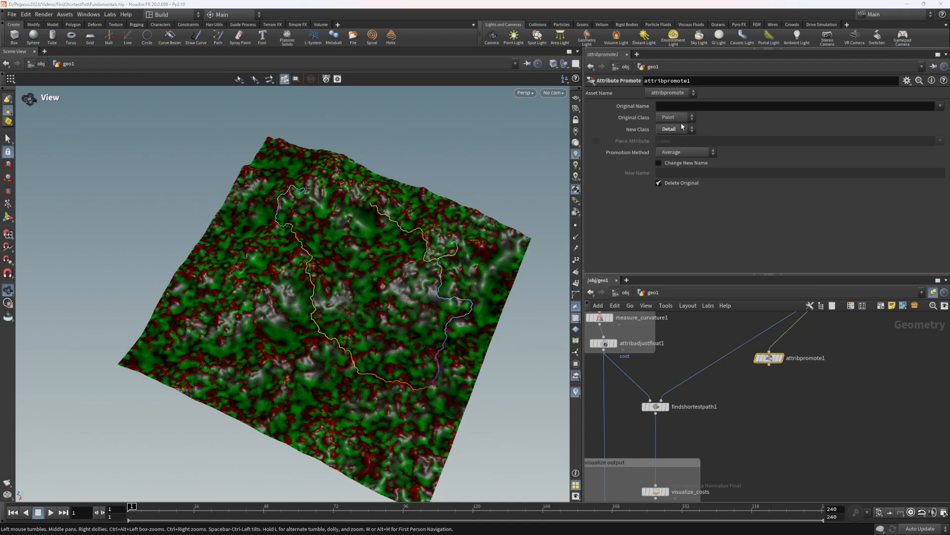
{"action": "left_click", "coordinate": [697, 153]}
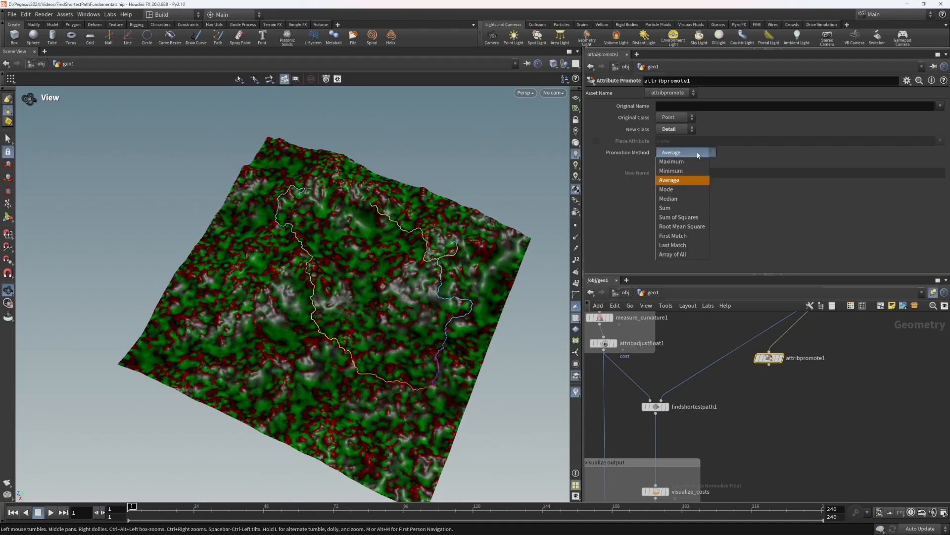
{"action": "left_click", "coordinate": [678, 254]}
Open the geometry spreadsheet for attribpromote1 and show its detail attributes.
{"action": "scroll", "coordinate": [761, 393], "scroll_direction": "up", "scroll_amount": 3}
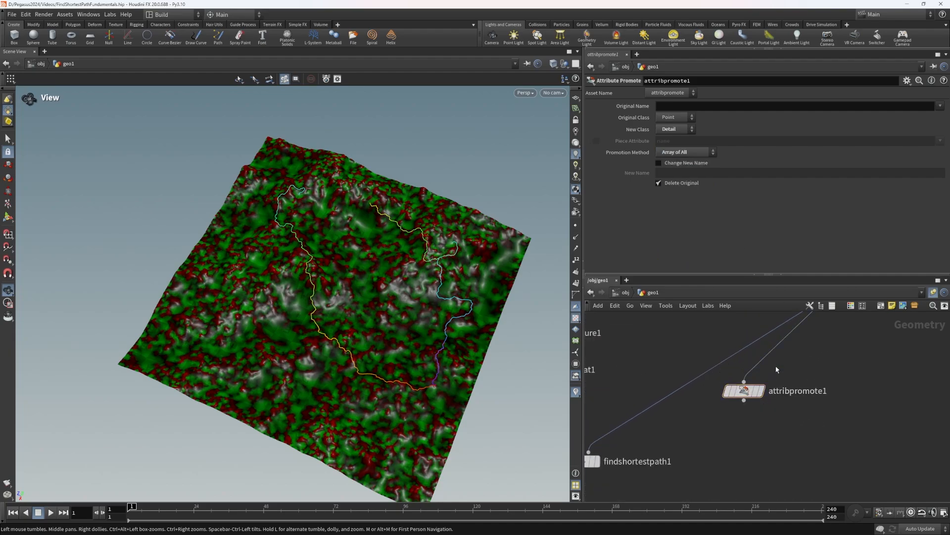
{"action": "right_click", "coordinate": [761, 392]}
{"action": "left_click", "coordinate": [792, 438]}
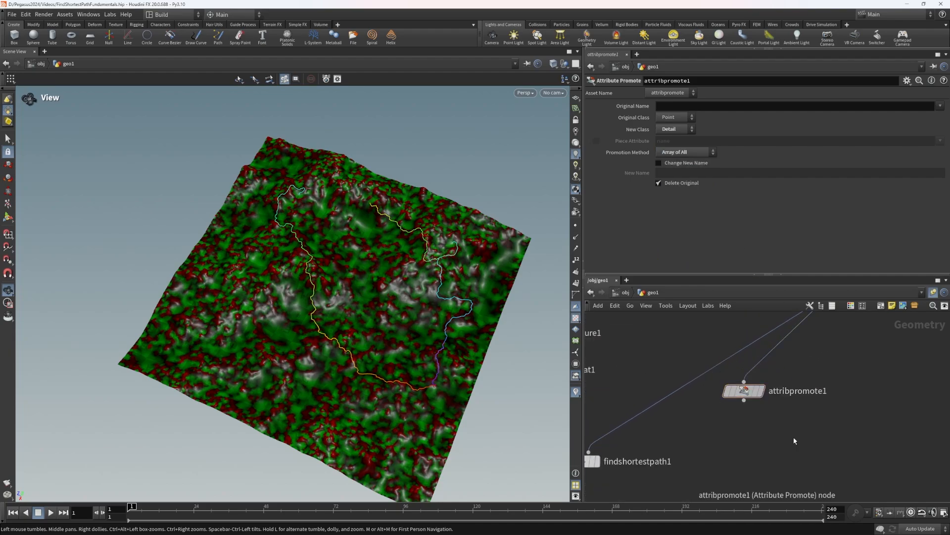
{"action": "left_click_drag", "start_coordinate": [756, 365], "coordinate": [246, 243]}
{"action": "left_click", "coordinate": [210, 249]}
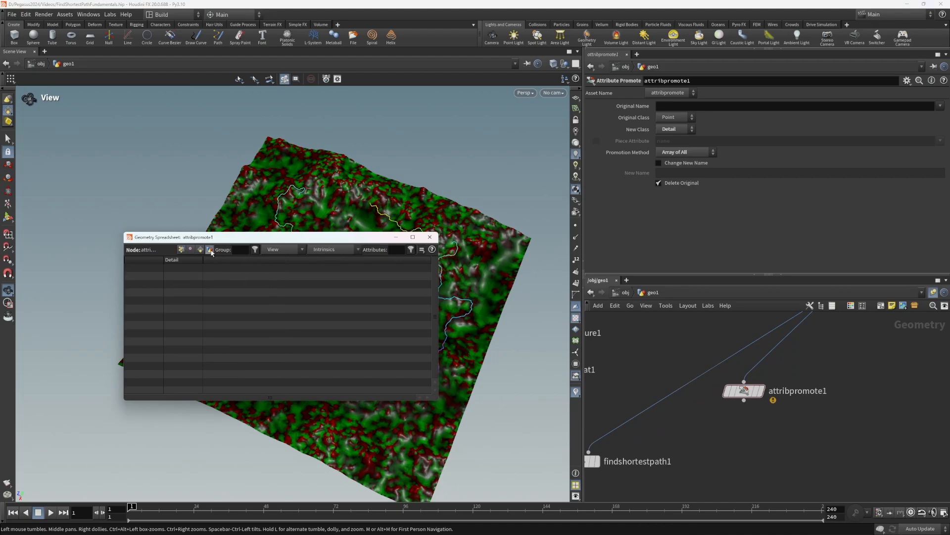
Set attribpromote1's original attribute name to ptnum and check the node's info.
{"action": "left_click", "coordinate": [694, 106]}
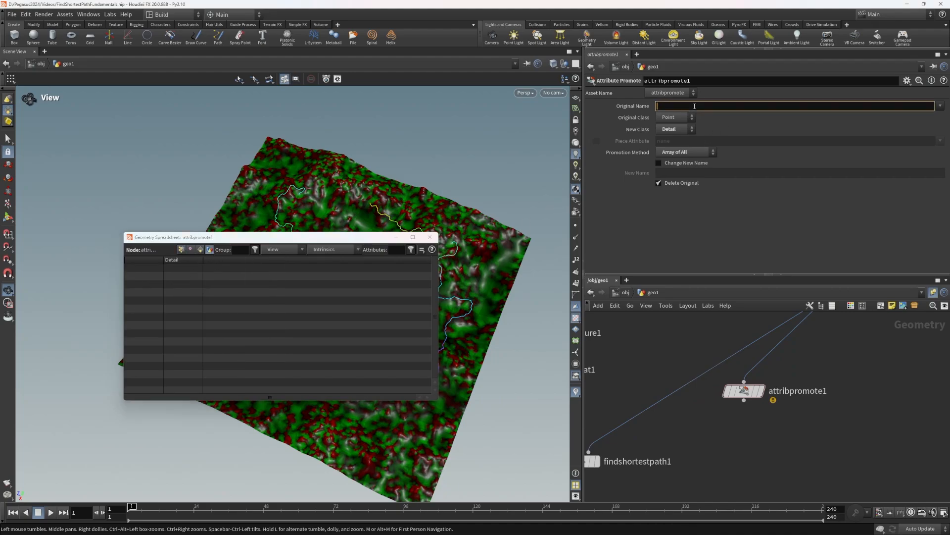
{"action": "type", "text": "ptnum"}
{"action": "key", "text": "Return"}
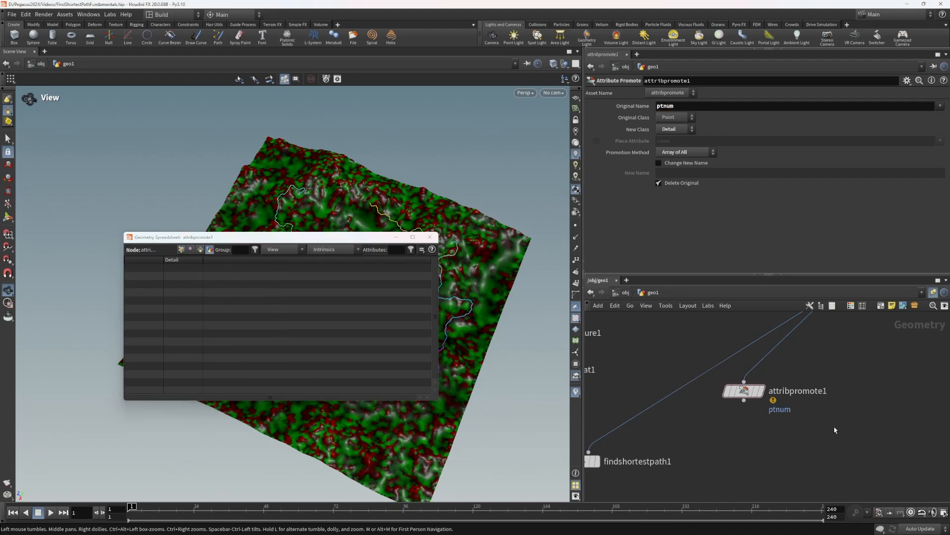
{"action": "left_click", "coordinate": [713, 392]}
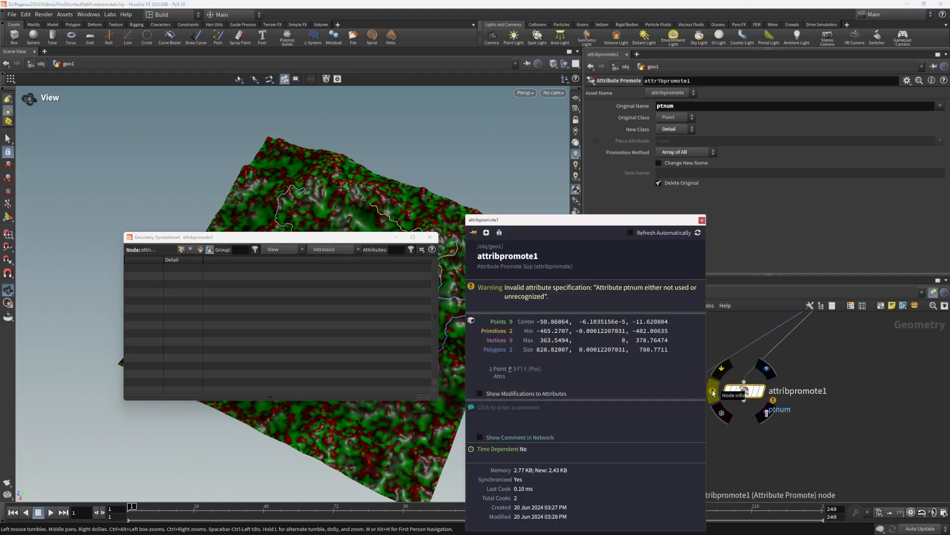
{"action": "left_click", "coordinate": [788, 378]}
Examine attribpromote1's point attributes and the spreadsheet's view options, and close the spreadsheet.
{"action": "left_click_drag", "start_coordinate": [697, 106], "coordinate": [652, 106]}
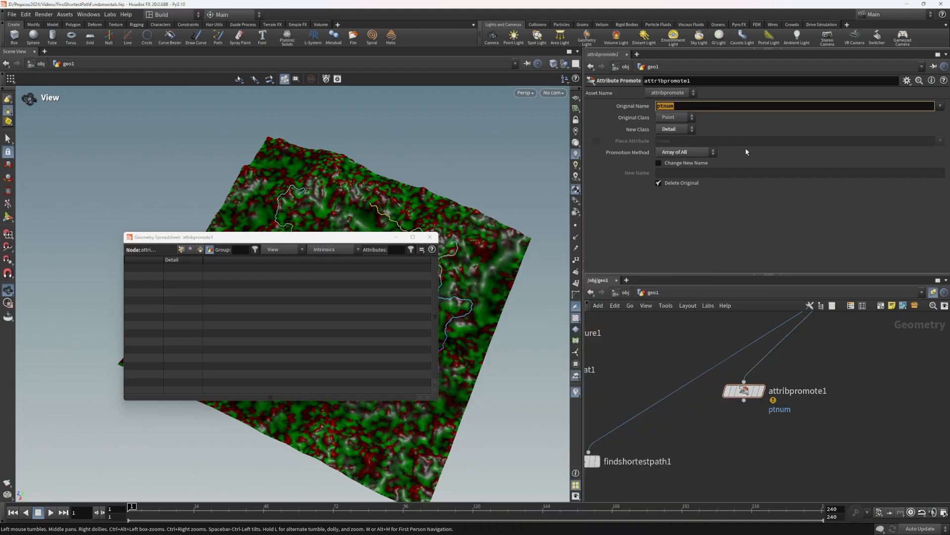
{"action": "left_click", "coordinate": [181, 249]}
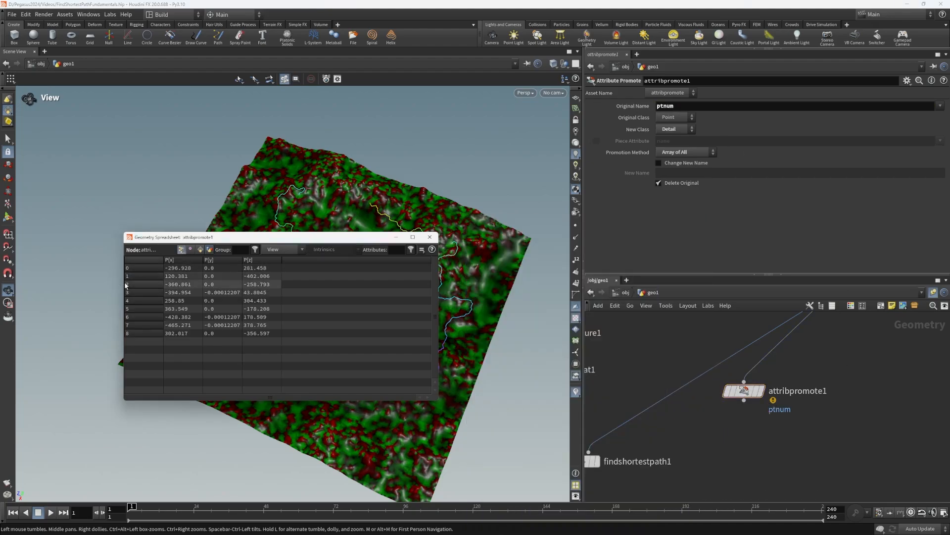
{"action": "left_click", "coordinate": [297, 251]}
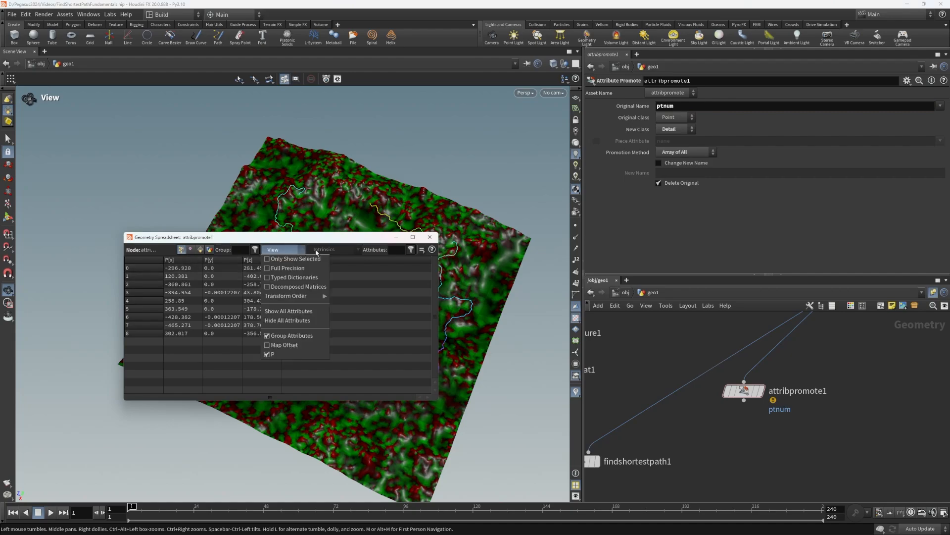
{"action": "left_click", "coordinate": [349, 251]}
{"action": "left_click", "coordinate": [283, 251]}
{"action": "left_click", "coordinate": [384, 254]}
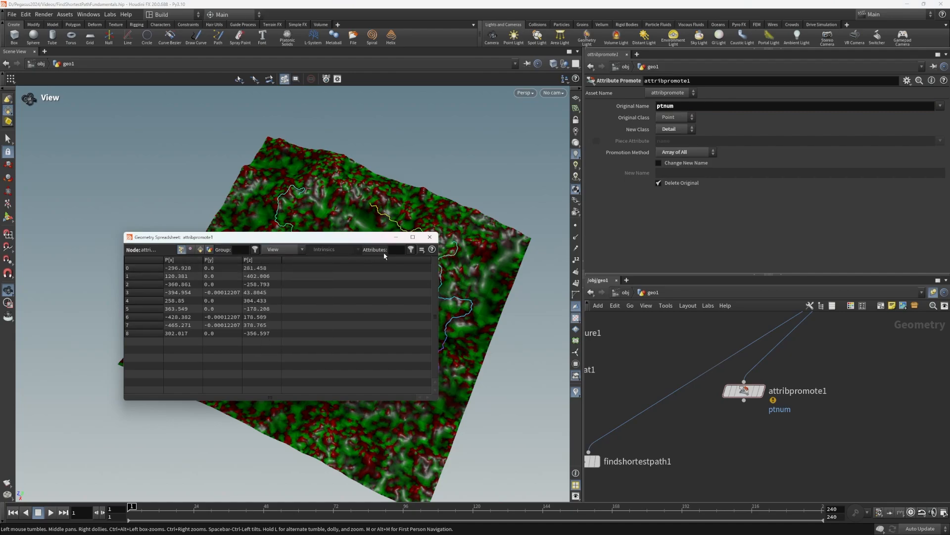
{"action": "left_click", "coordinate": [430, 236]}
{"action": "key", "text": "Delete"}
{"action": "scroll", "coordinate": [790, 408], "scroll_direction": "down", "scroll_amount": 3}
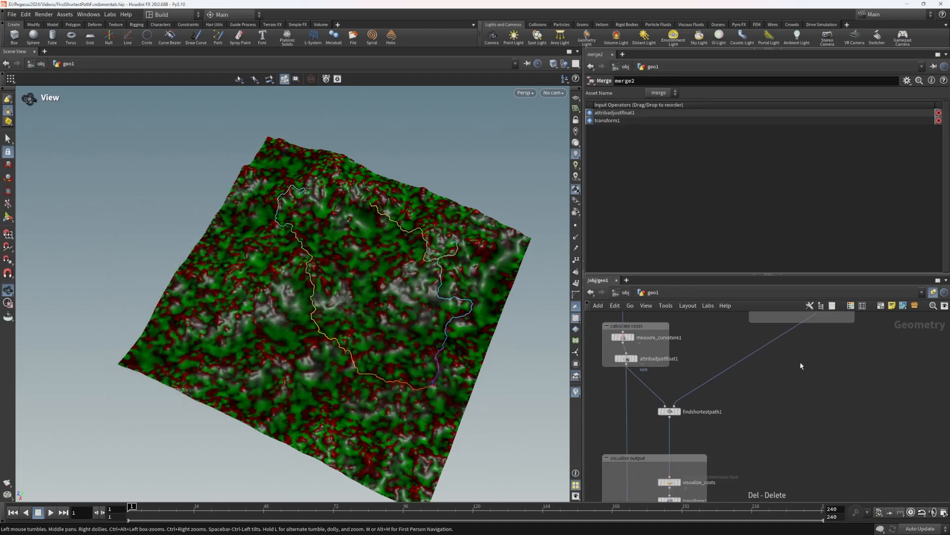
{"action": "key", "text": "ctrl+z"}
Add an Attribute Create node and insert it on the connection between curve2 and attribpromote1.
{"action": "scroll", "coordinate": [775, 384], "scroll_direction": "up", "scroll_amount": 3}
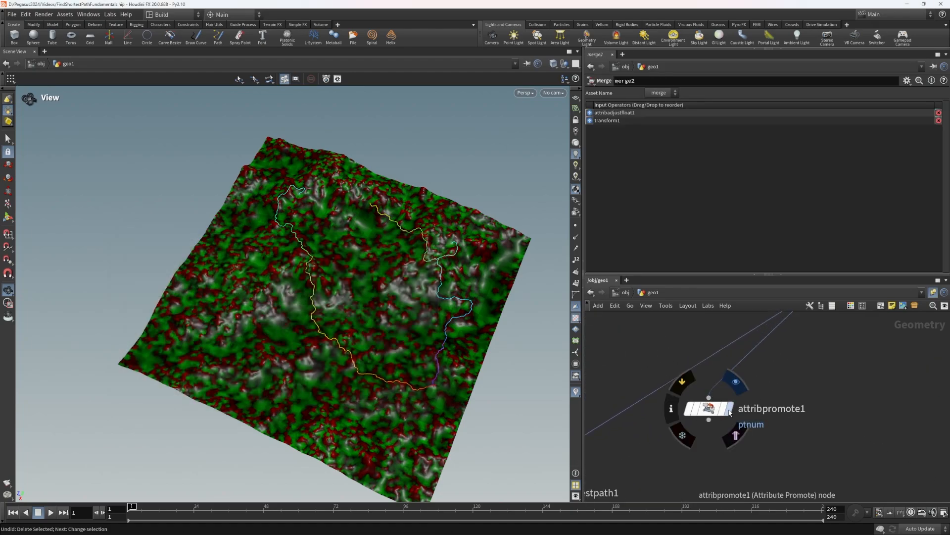
{"action": "key", "text": "Tab"}
{"action": "type", "text": "attric"}
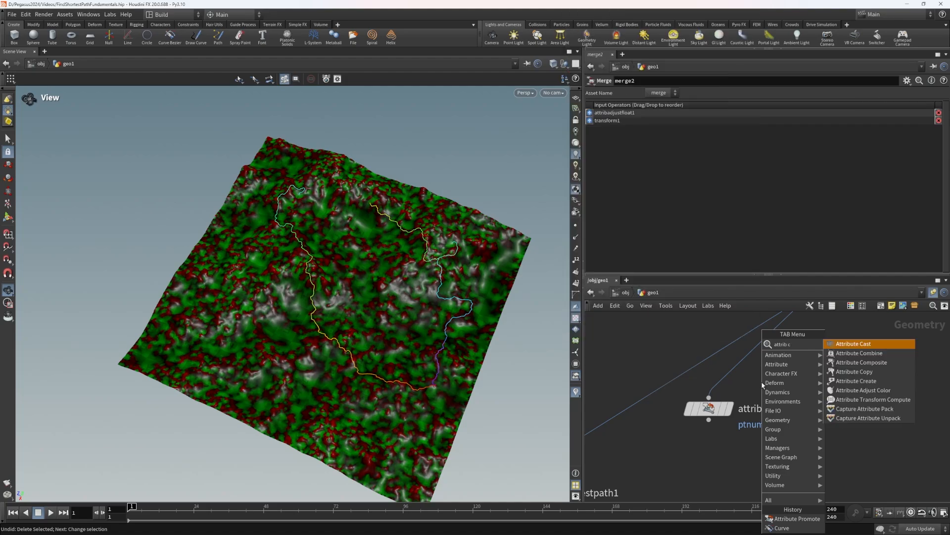
{"action": "key", "text": "Escape"}
{"action": "scroll", "coordinate": [788, 382], "scroll_direction": "up", "scroll_amount": 1}
{"action": "left_click", "coordinate": [760, 400]}
{"action": "left_click_drag", "start_coordinate": [760, 400], "coordinate": [730, 368]}
{"action": "left_click_drag", "start_coordinate": [835, 346], "coordinate": [716, 383]}
Name attribcreate1's attribute num and set its type to Integer.
{"action": "double_click", "coordinate": [702, 152]}
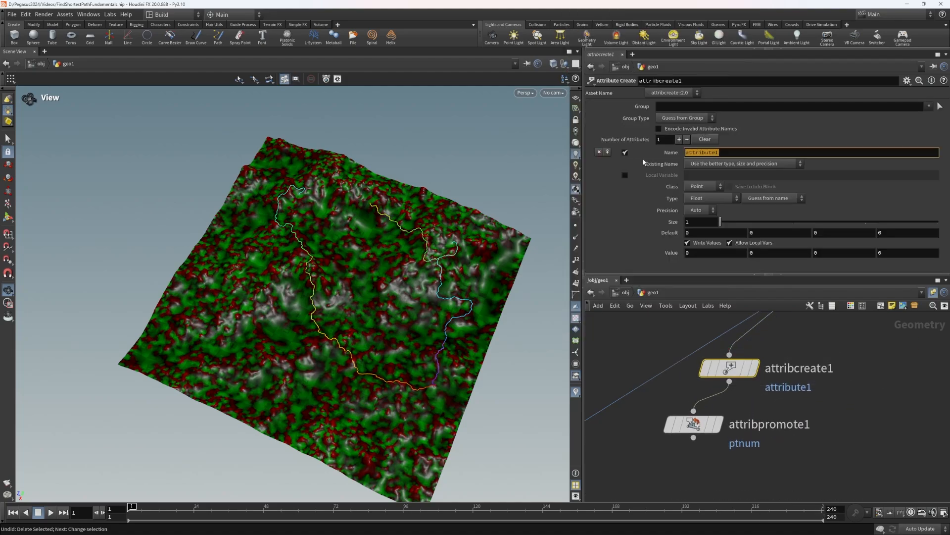
{"action": "type", "text": "num"}
{"action": "key", "text": "Return"}
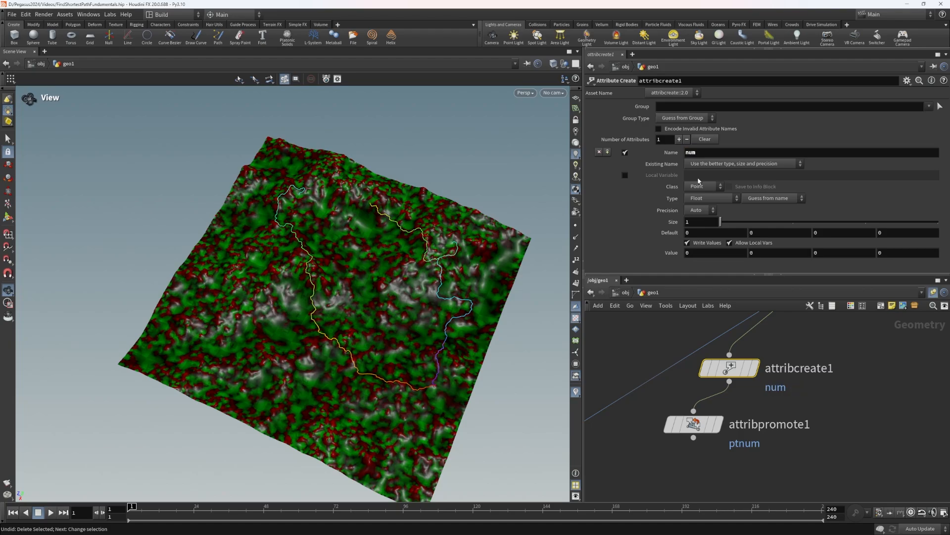
{"action": "left_click", "coordinate": [720, 200]}
{"action": "left_click", "coordinate": [715, 210]}
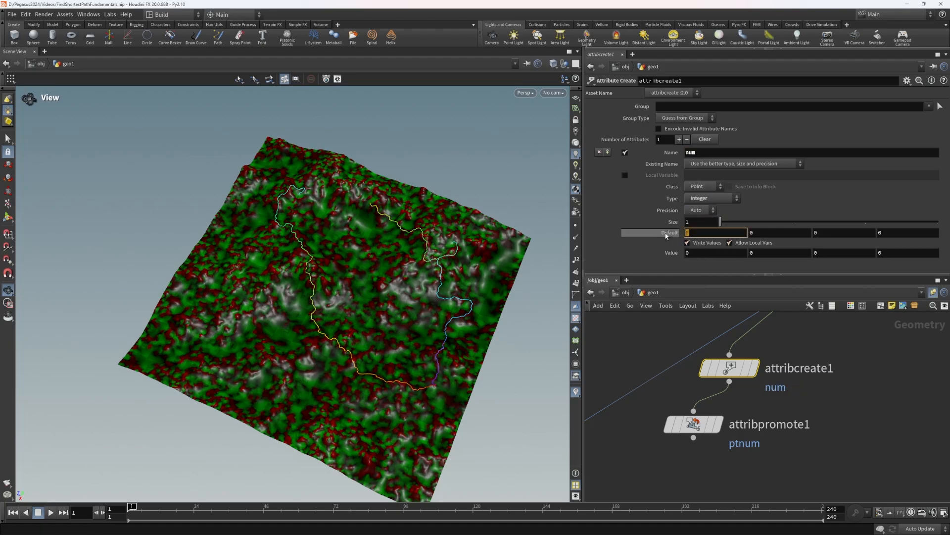
{"action": "type", "text": "@ptnum"}
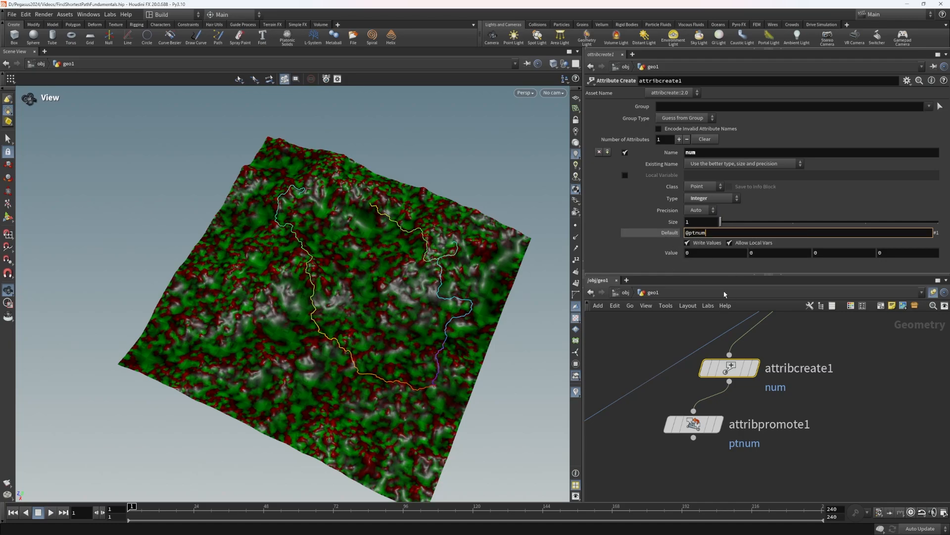
{"action": "key", "text": "Tab"}
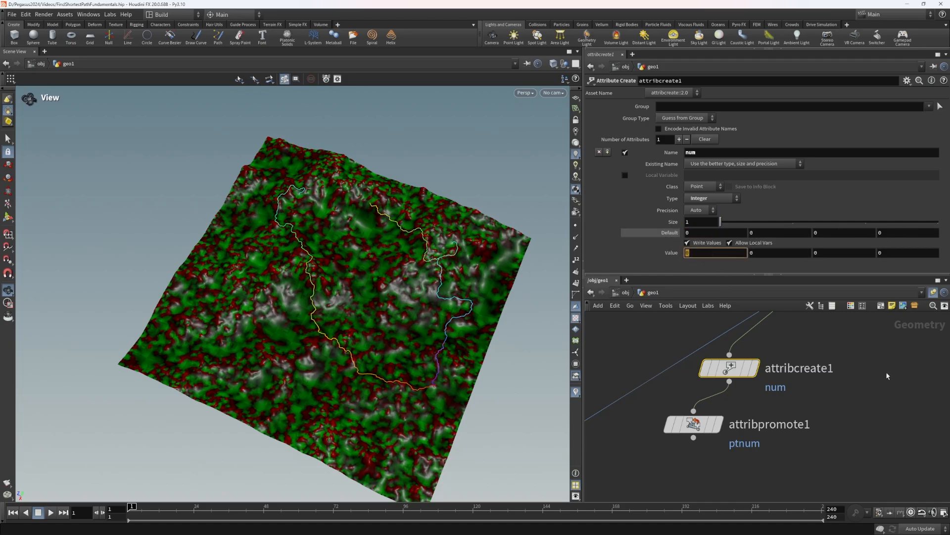
{"action": "type", "text": "@ptnum"}
{"action": "key", "text": "Return"}
{"action": "left_click", "coordinate": [655, 255]}
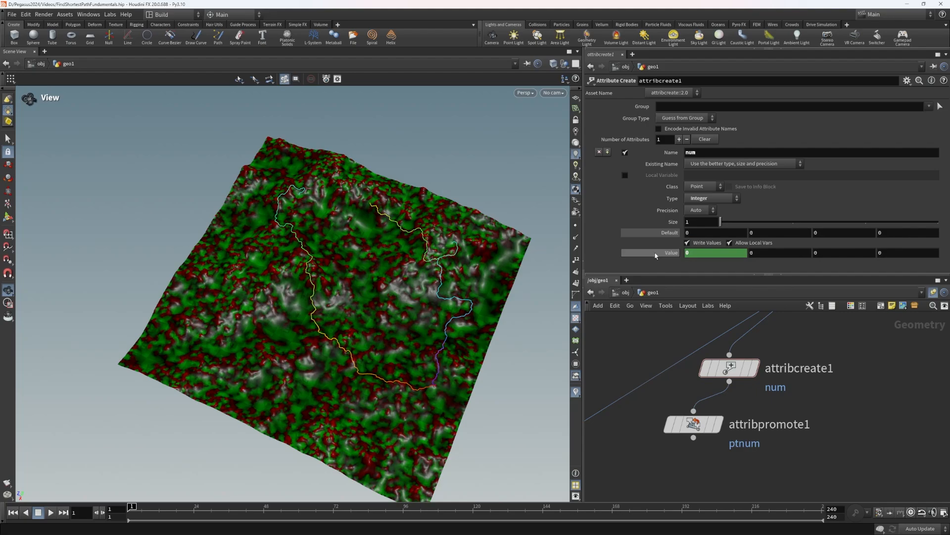
{"action": "left_click", "coordinate": [663, 253]}
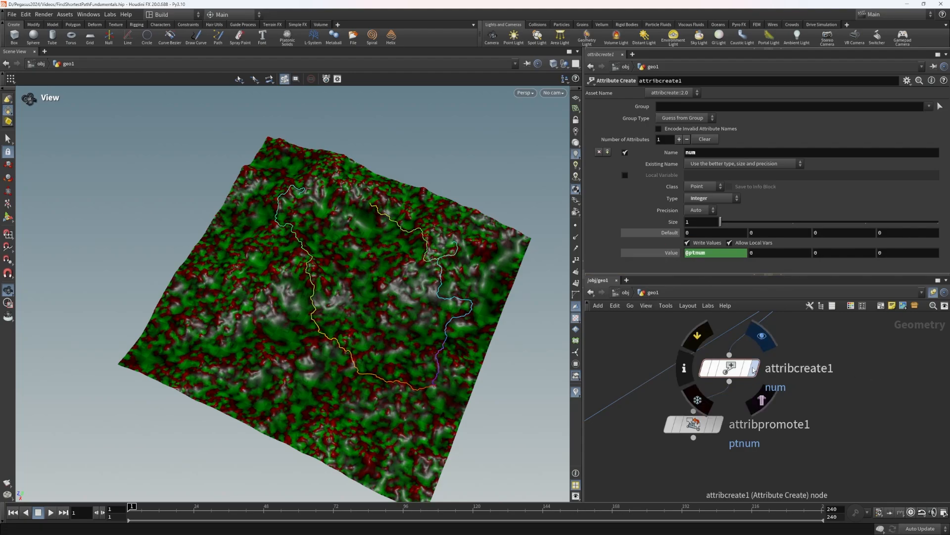
Inspect attribcreate1's point attributes in the geometry spreadsheet and close it.
{"action": "right_click", "coordinate": [739, 367]}
{"action": "left_click", "coordinate": [793, 416]}
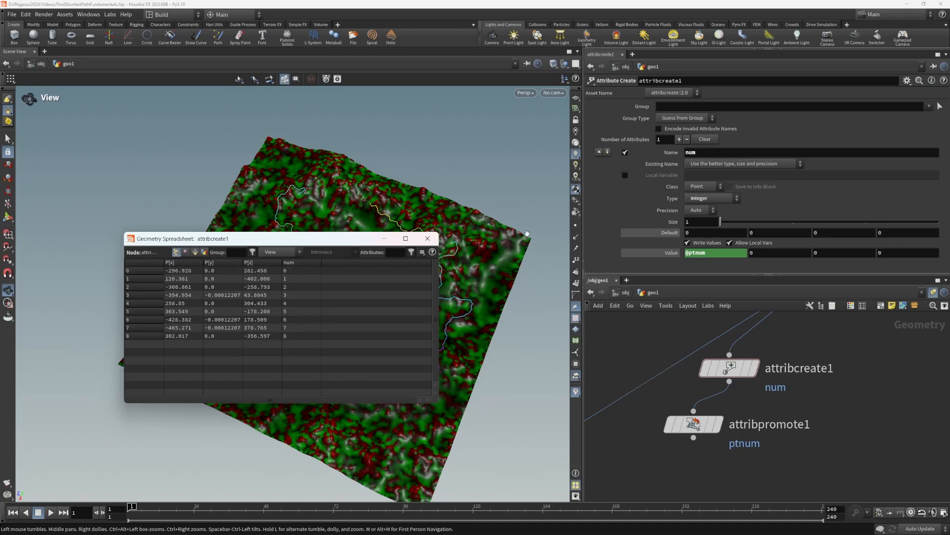
{"action": "left_click", "coordinate": [428, 238]}
Display attribpromote1's output in the viewport and open its geometry spreadsheet.
{"action": "middle_click_drag", "start_coordinate": [871, 434], "coordinate": [866, 382]}
{"action": "left_click", "coordinate": [687, 371]}
{"action": "left_click", "coordinate": [713, 371]}
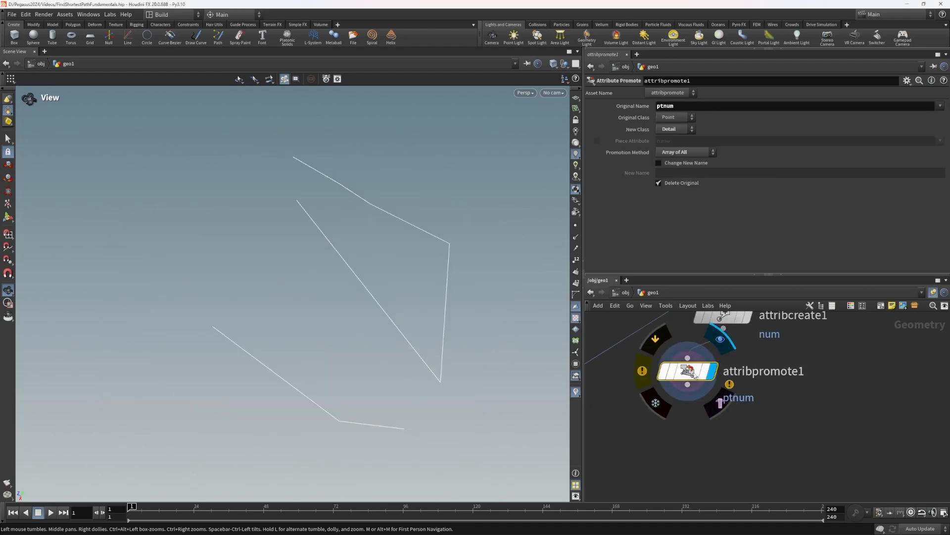
{"action": "right_click", "coordinate": [680, 371]}
{"action": "left_click", "coordinate": [722, 428]}
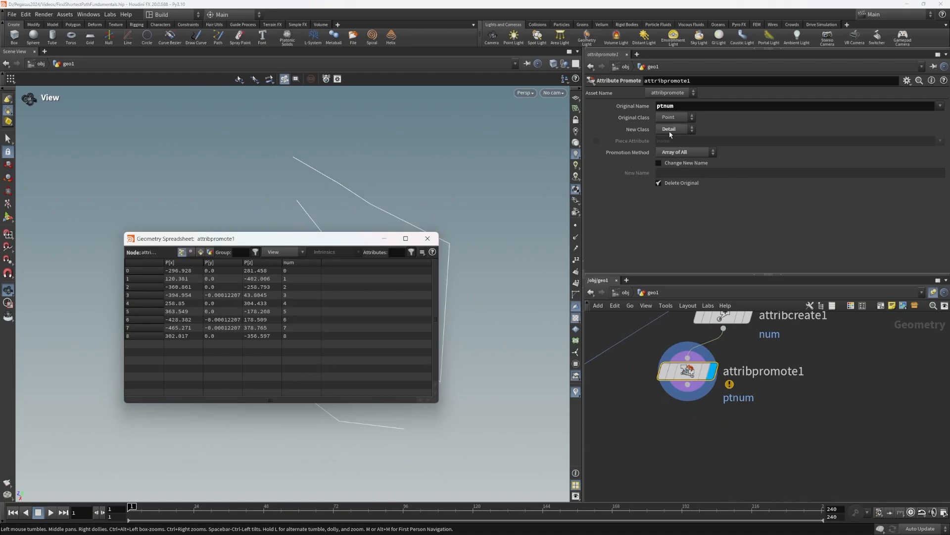
Set attribpromote1's Original Name to num and inspect its detail attributes with a widened column in the geometry spreadsheet.
{"action": "left_click_drag", "start_coordinate": [682, 106], "coordinate": [636, 110]}
{"action": "type", "text": "num"}
{"action": "key", "text": "Return"}
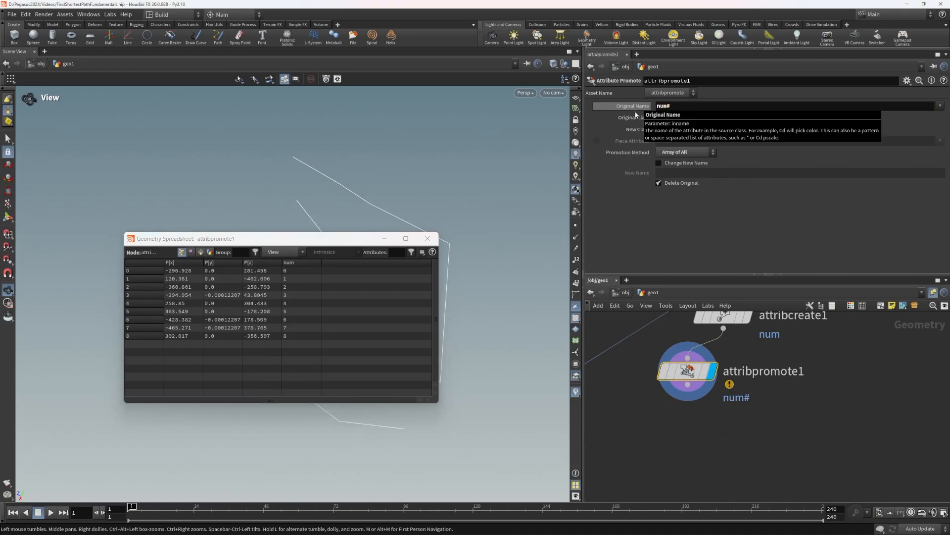
{"action": "left_click", "coordinate": [210, 252]}
{"action": "left_click_drag", "start_coordinate": [203, 263], "coordinate": [329, 263]}
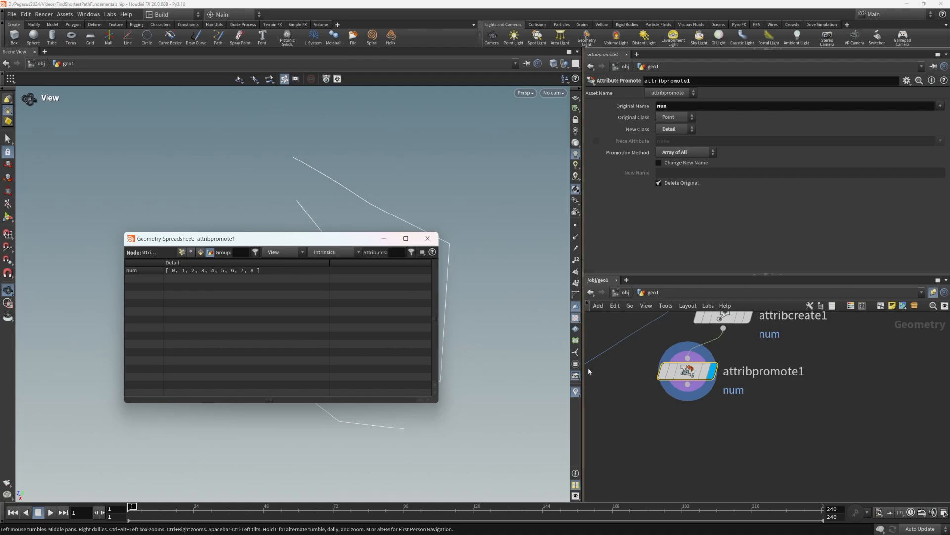
Examine the Start Points and End Points lists of findshortestpath1, and close the geometry spreadsheet.
{"action": "scroll", "coordinate": [718, 390], "scroll_direction": "down", "scroll_amount": 2}
{"action": "middle_click_drag", "start_coordinate": [658, 418], "coordinate": [782, 362]}
{"action": "left_click", "coordinate": [670, 369]}
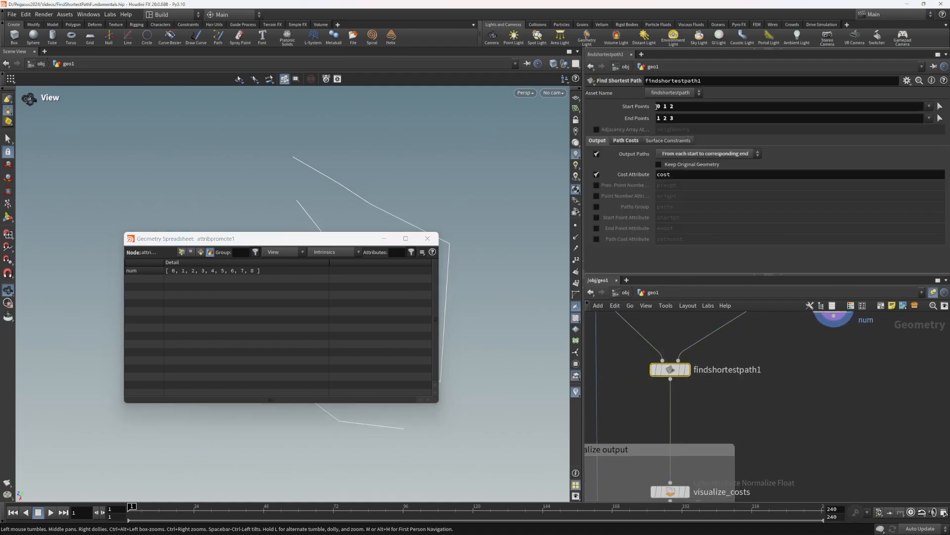
{"action": "left_click_drag", "start_coordinate": [657, 106], "coordinate": [687, 110]}
{"action": "left_click", "coordinate": [681, 107]}
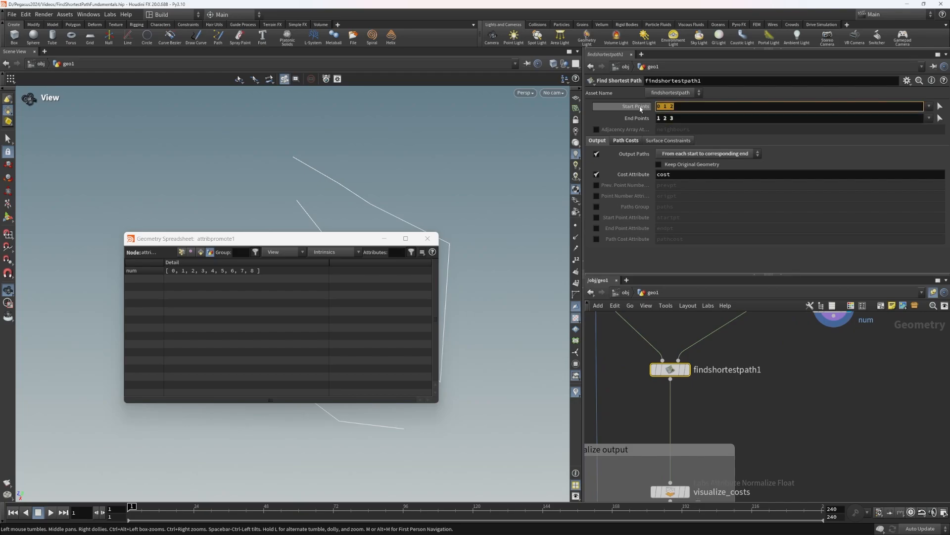
{"action": "mouse_move", "coordinate": [680, 107]}
{"action": "left_mouse_down"}
{"action": "mouse_move", "coordinate": [654, 109]}
{"action": "mouse_move", "coordinate": [666, 117]}
{"action": "left_mouse_up"}
{"action": "left_click", "coordinate": [647, 119]}
{"action": "left_click", "coordinate": [678, 118]}
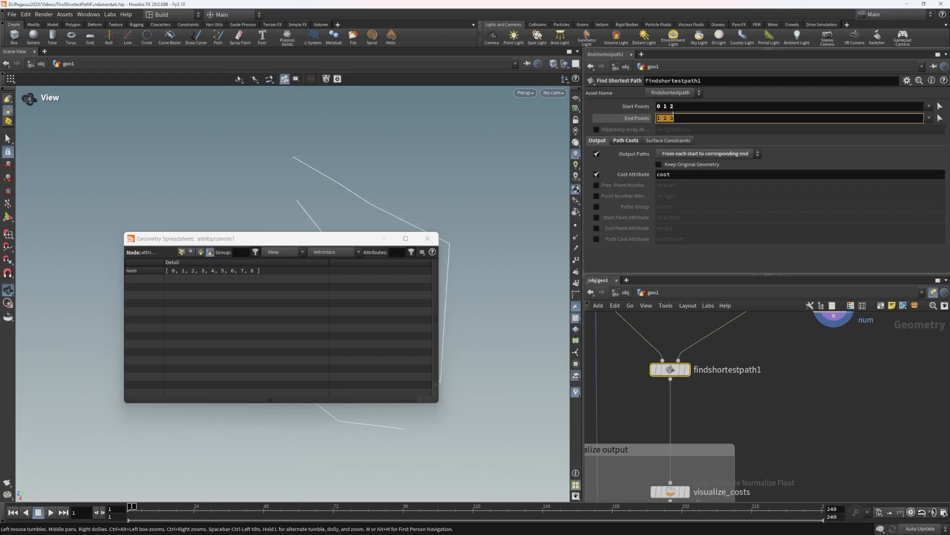
{"action": "left_click", "coordinate": [688, 106]}
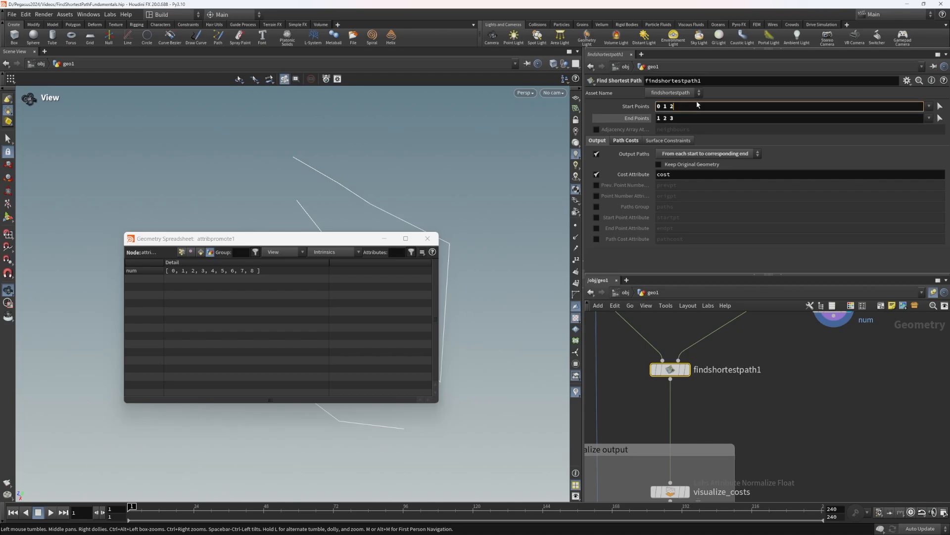
{"action": "left_click_drag", "start_coordinate": [695, 118], "coordinate": [670, 120]}
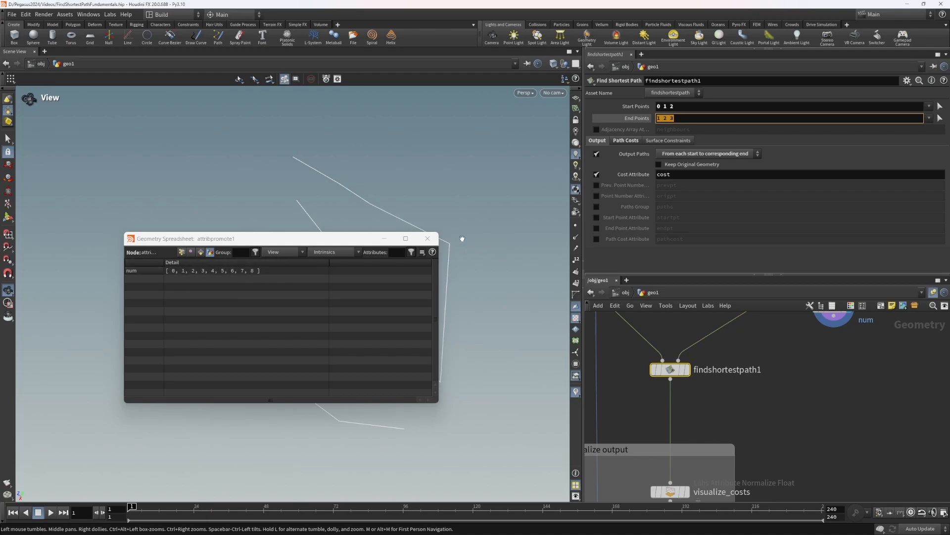
{"action": "left_click", "coordinate": [427, 238]}
Delete the attribcreate1 and attribpromote1 nodes from the network.
{"action": "scroll", "coordinate": [826, 395], "scroll_direction": "down", "scroll_amount": 3}
{"action": "middle_click_drag", "start_coordinate": [860, 389], "coordinate": [813, 421]}
{"action": "left_click_drag", "start_coordinate": [844, 420], "coordinate": [771, 339]}
{"action": "key", "text": "Delete"}
{"action": "middle_click_drag", "start_coordinate": [832, 382], "coordinate": [802, 393]}
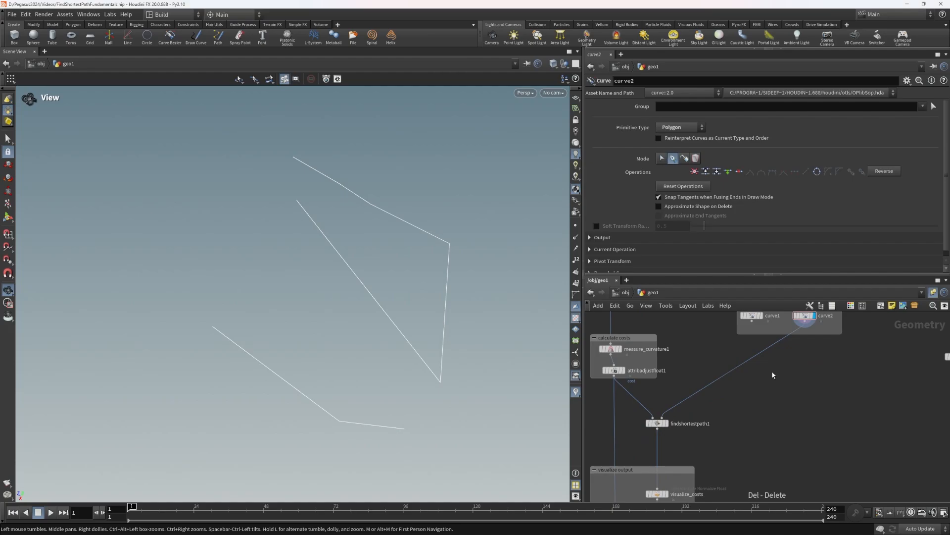
Insert an Attribute Wrangle node into the connection between curve2 and findshortestpath1.
{"action": "key", "text": "Tab"}
{"action": "type", "text": "wrangl"}
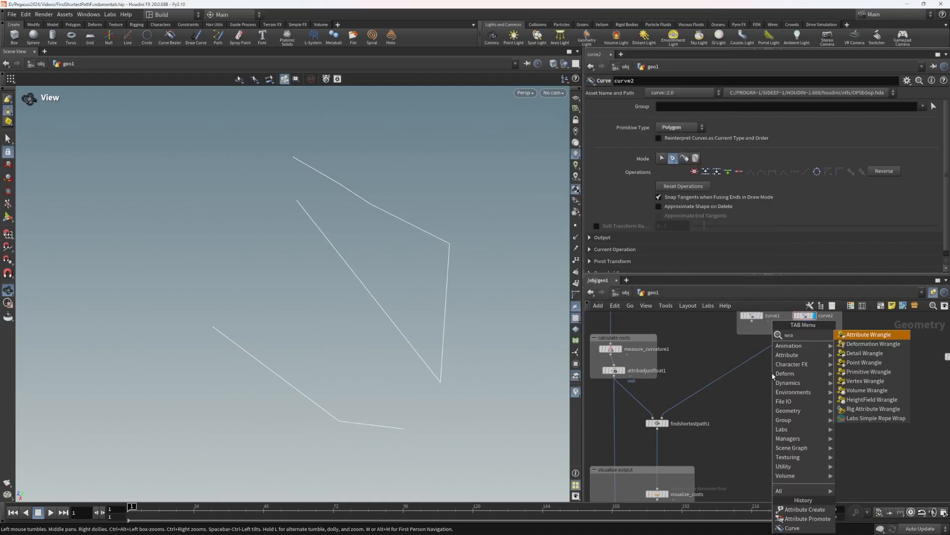
{"action": "key", "text": "Escape"}
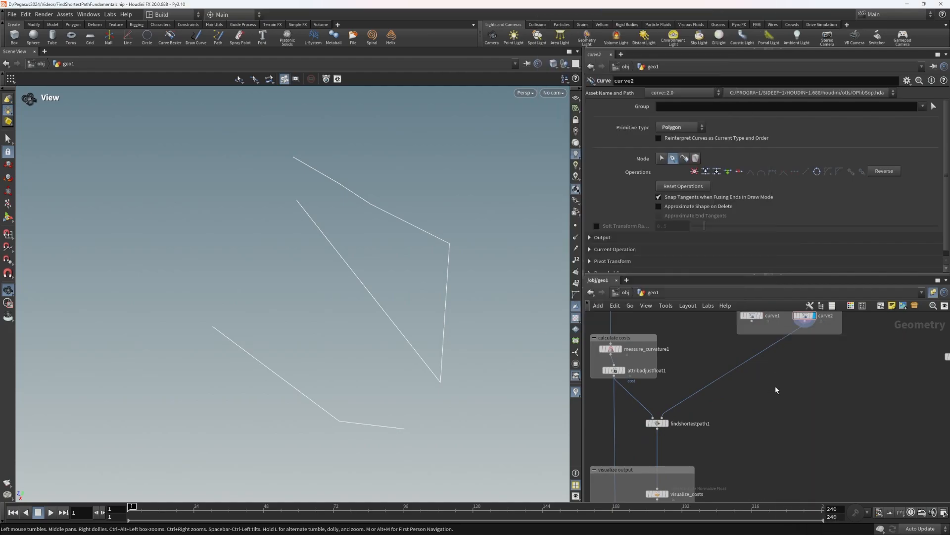
{"action": "left_click", "coordinate": [777, 384]}
{"action": "scroll", "coordinate": [777, 388], "scroll_direction": "up", "scroll_amount": 1}
{"action": "mouse_move", "coordinate": [779, 388]}
{"action": "left_mouse_down"}
{"action": "mouse_move", "coordinate": [741, 373]}
{"action": "mouse_move", "coordinate": [766, 379]}
{"action": "left_mouse_up"}
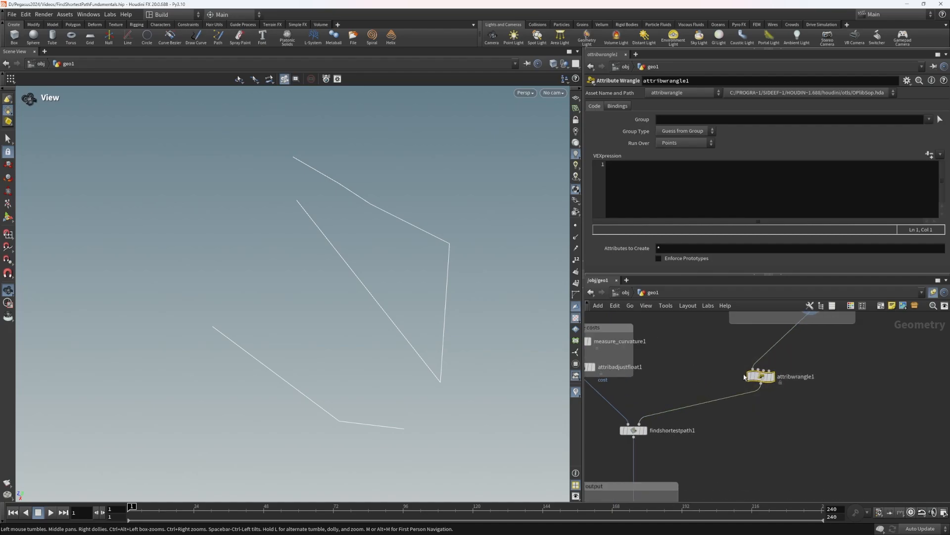
Inspect curve2's point and detail attributes in the geometry spreadsheet and close it.
{"action": "middle_click_drag", "start_coordinate": [840, 336], "coordinate": [837, 373]}
{"action": "right_click", "coordinate": [808, 339]}
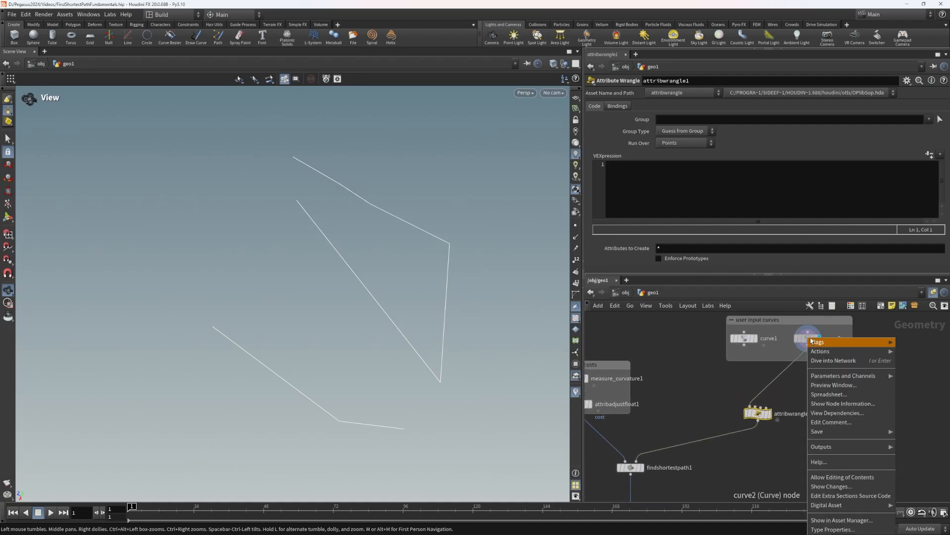
{"action": "left_click", "coordinate": [836, 390]}
{"action": "left_click", "coordinate": [162, 252]}
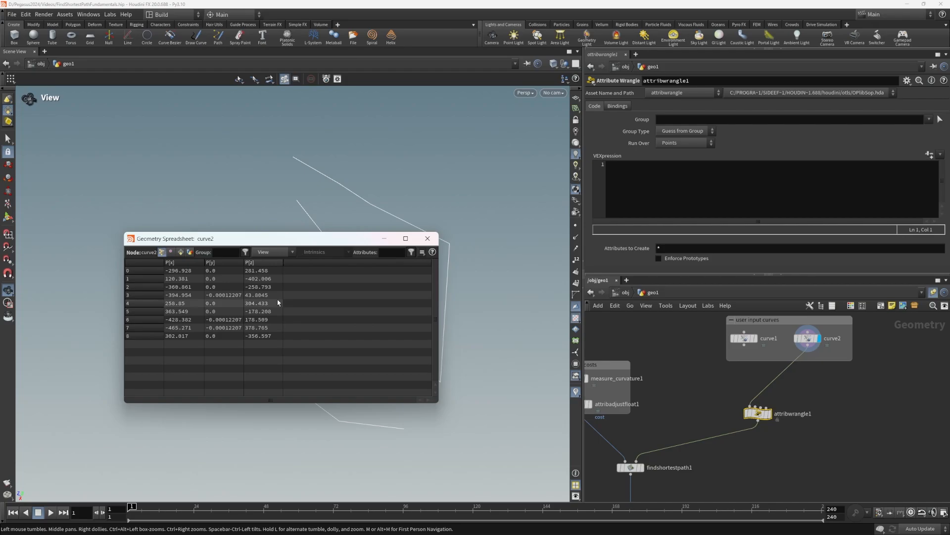
{"action": "left_click", "coordinate": [190, 252]}
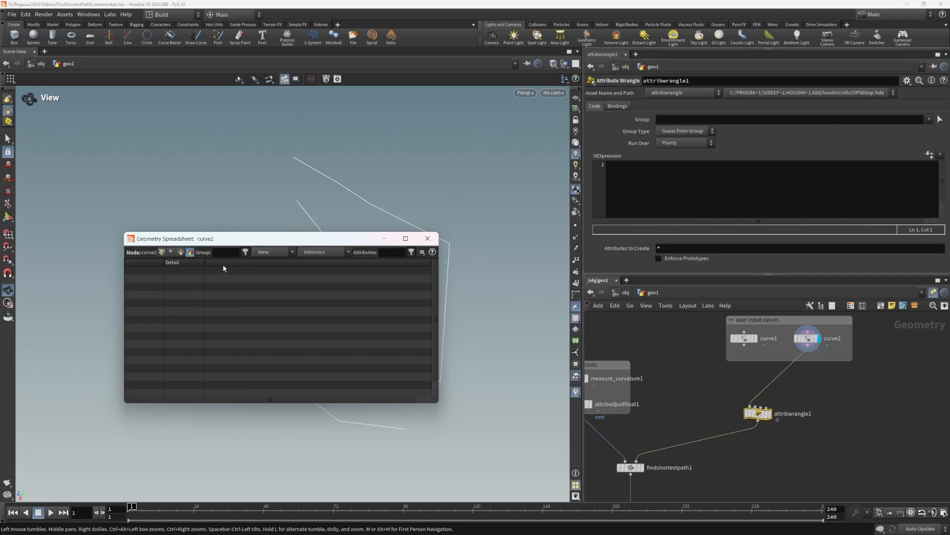
{"action": "left_click", "coordinate": [428, 238]}
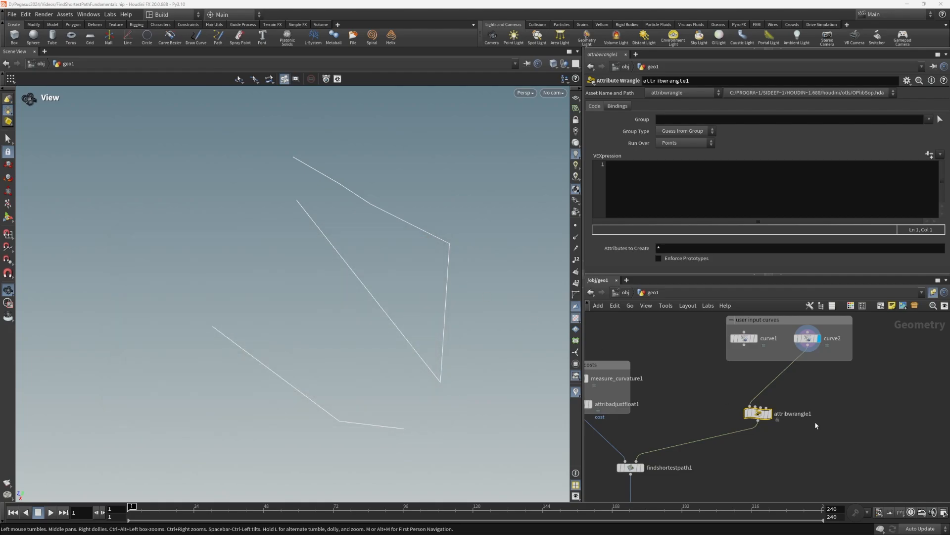
Set attribwrangle1 to run over Detail (only once) and enlarge the parameter area above the network.
{"action": "left_click", "coordinate": [681, 143]}
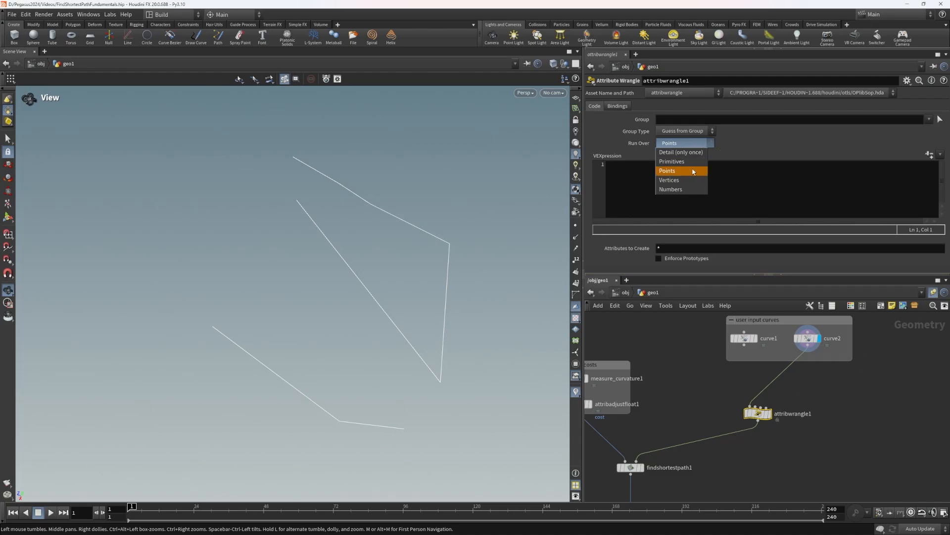
{"action": "left_click", "coordinate": [691, 153]}
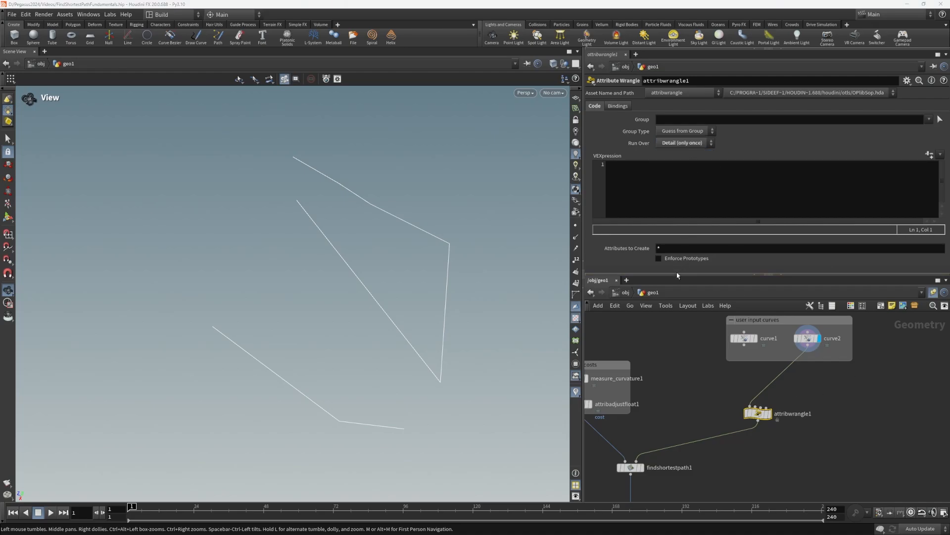
{"action": "left_click_drag", "start_coordinate": [678, 274], "coordinate": [674, 316]}
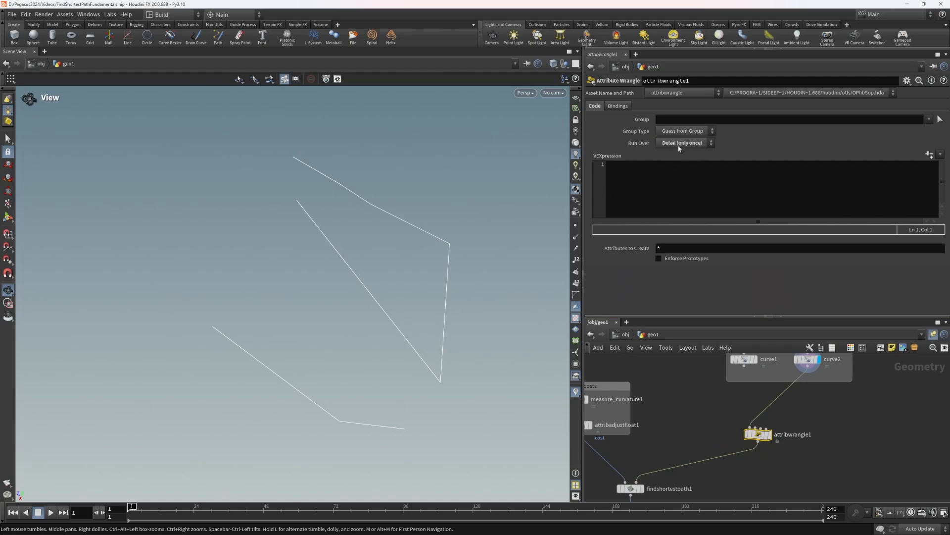
{"action": "left_click", "coordinate": [703, 145]}
{"action": "left_click", "coordinate": [703, 147]}
{"action": "middle_click_drag", "start_coordinate": [830, 453], "coordinate": [788, 400]}
{"action": "middle_click_drag", "start_coordinate": [734, 419], "coordinate": [751, 431]}
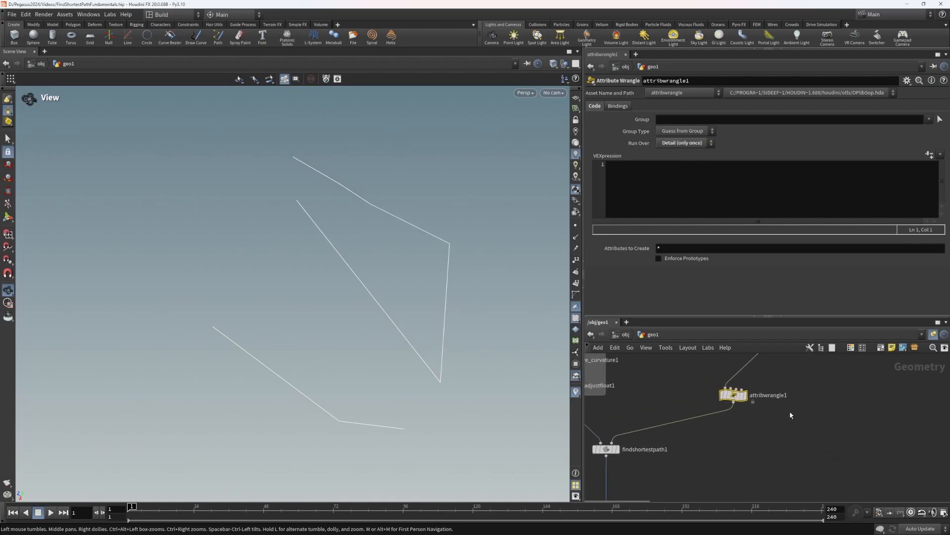
{"action": "middle_click_drag", "start_coordinate": [815, 380], "coordinate": [803, 425]}
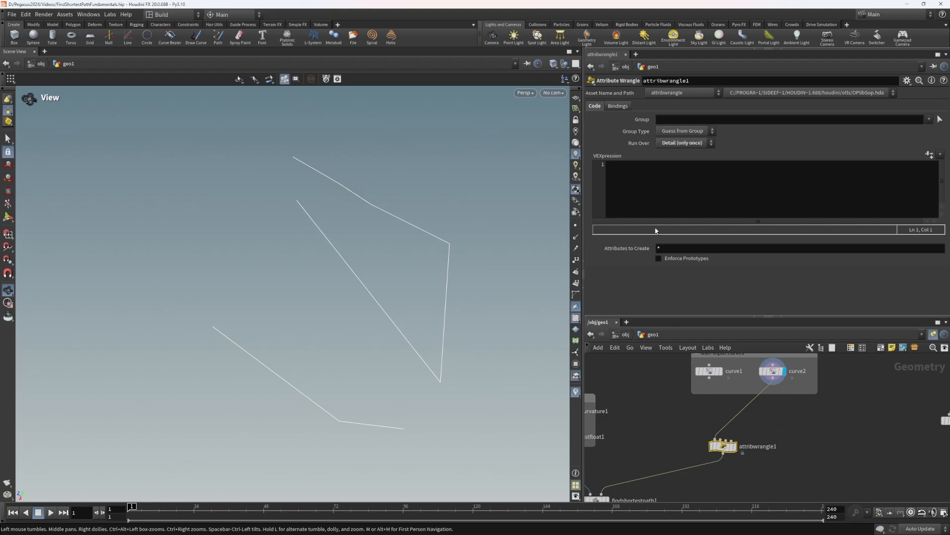
Enter the line int pts[] = expandpointgroup(0,""); as attribwrangle1's VEX code.
{"action": "left_click", "coordinate": [652, 182]}
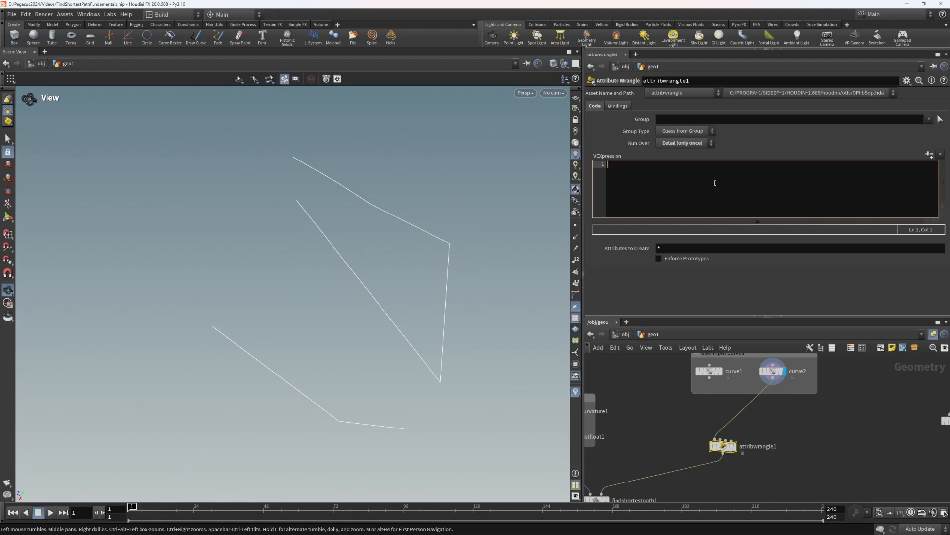
{"action": "type", "text": "int "}
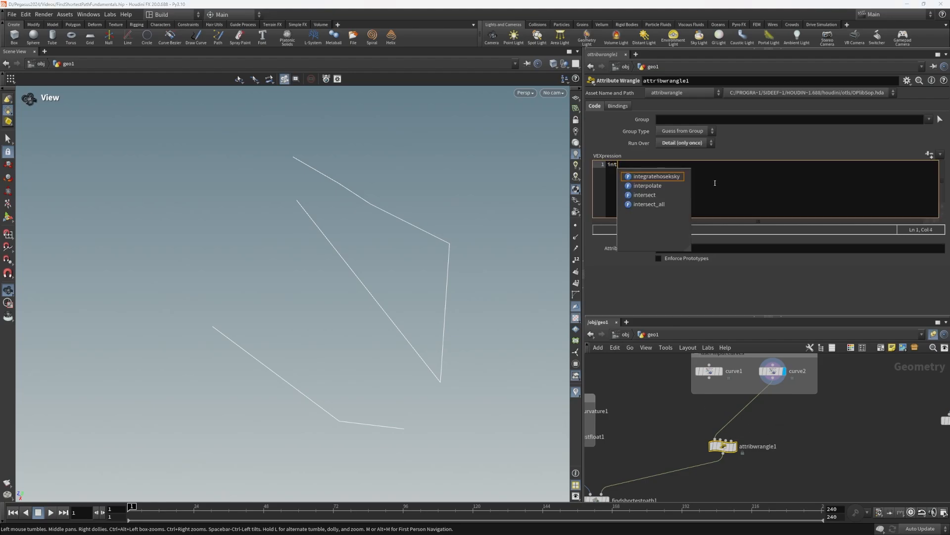
{"action": "type", "text": "pts[] ="}
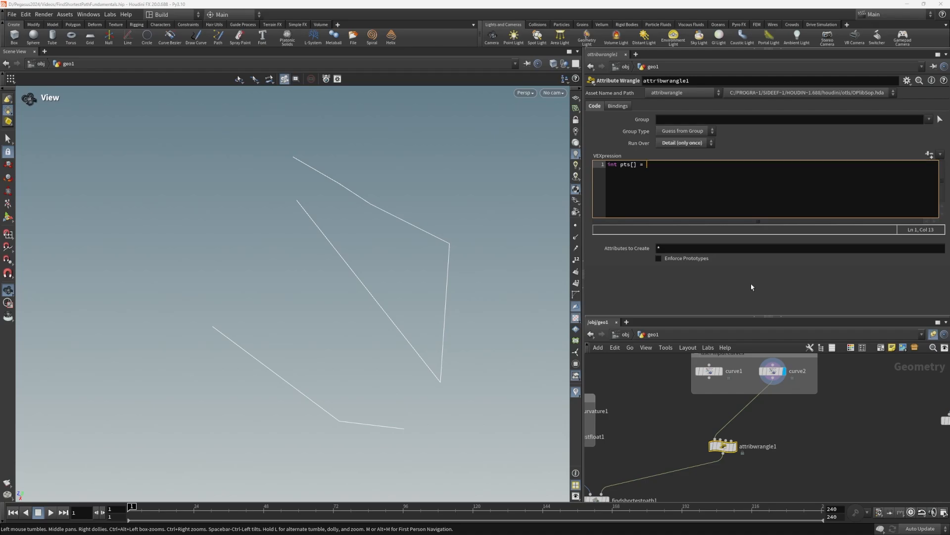
{"action": "type", "text": "expandp"}
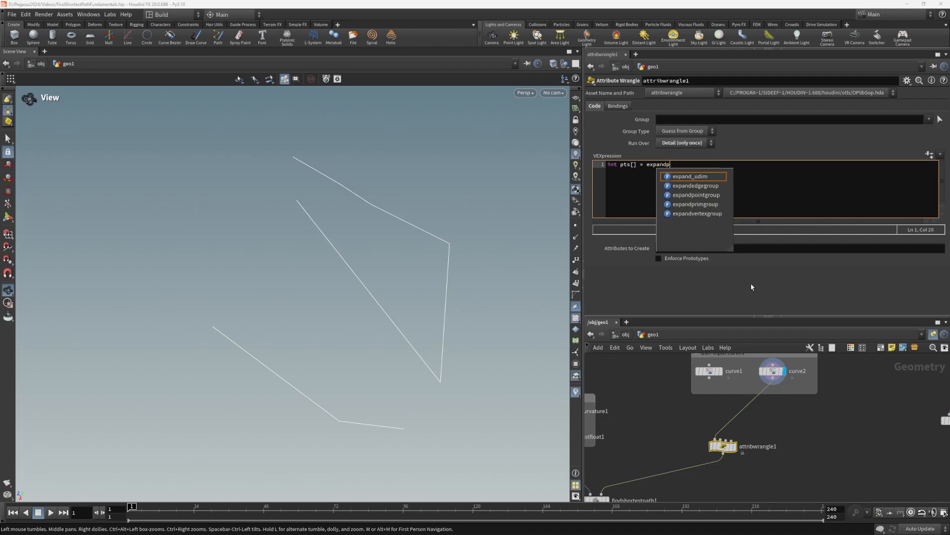
{"action": "type", "text": "ointgrou"}
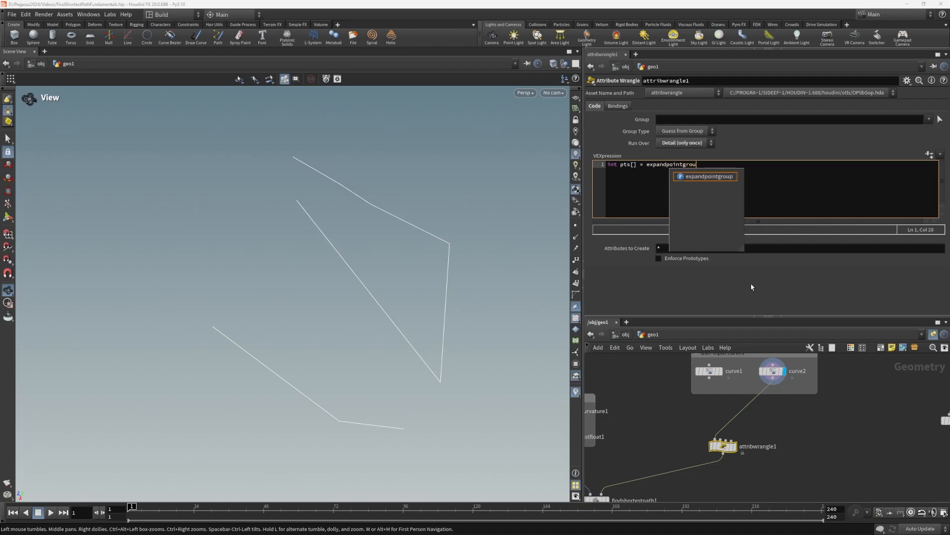
{"action": "type", "text": "p(0"}
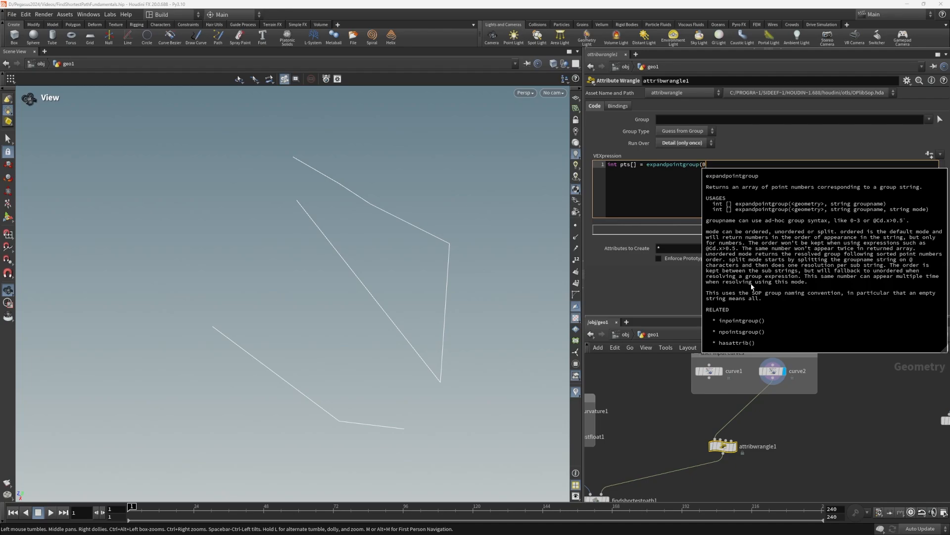
{"action": "key", "text": "Escape"}
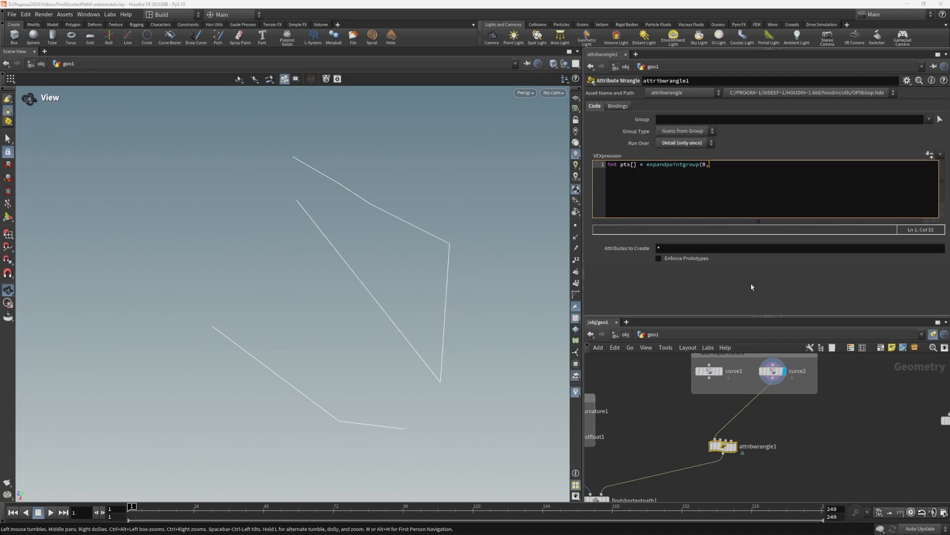
{"action": "key", "text": "BackSpace"}
{"action": "key", "text": "BackSpace"}
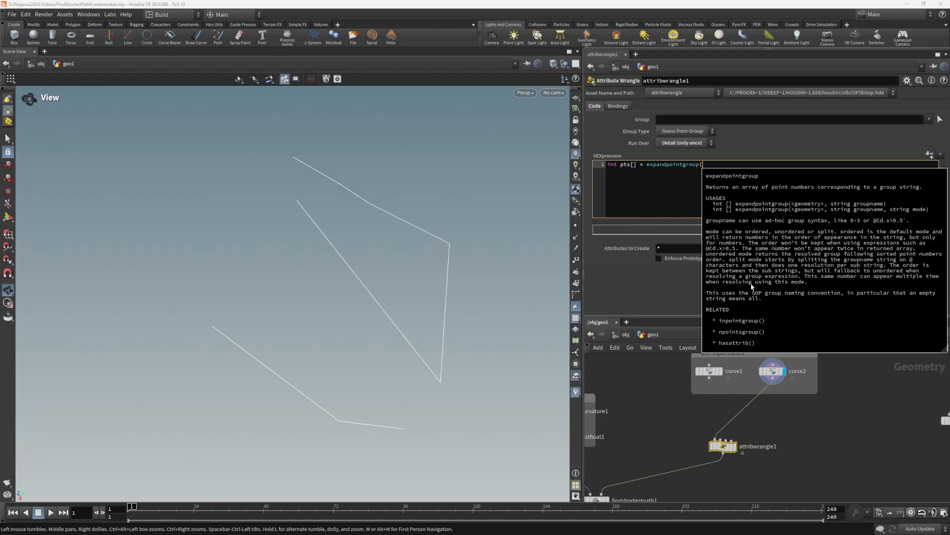
{"action": "type", "text": "0,"}
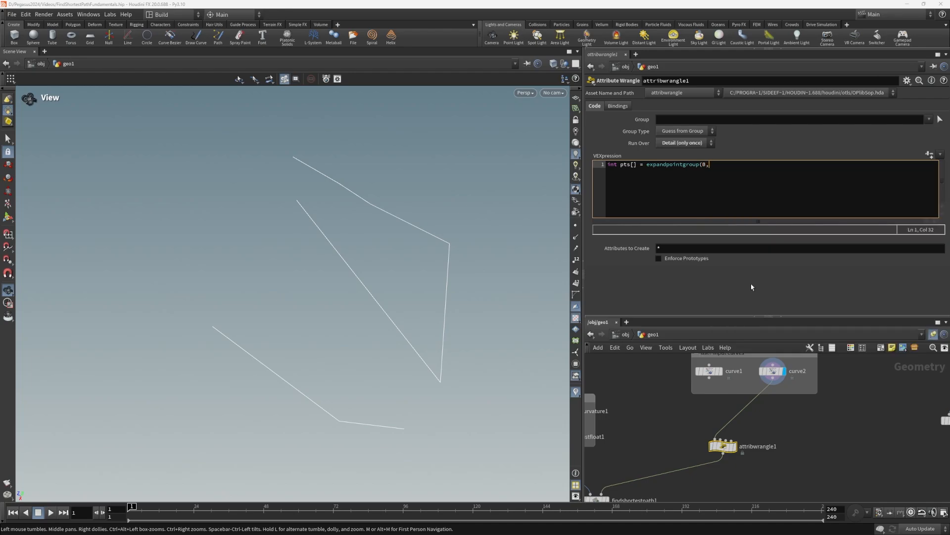
{"action": "type", "text": "\"\""}
{"action": "key", "text": "Left"}
{"action": "type", "text": "*"}
{"action": "type", "text": ");"}
{"action": "middle_click_drag", "start_coordinate": [838, 426], "coordinate": [873, 378]}
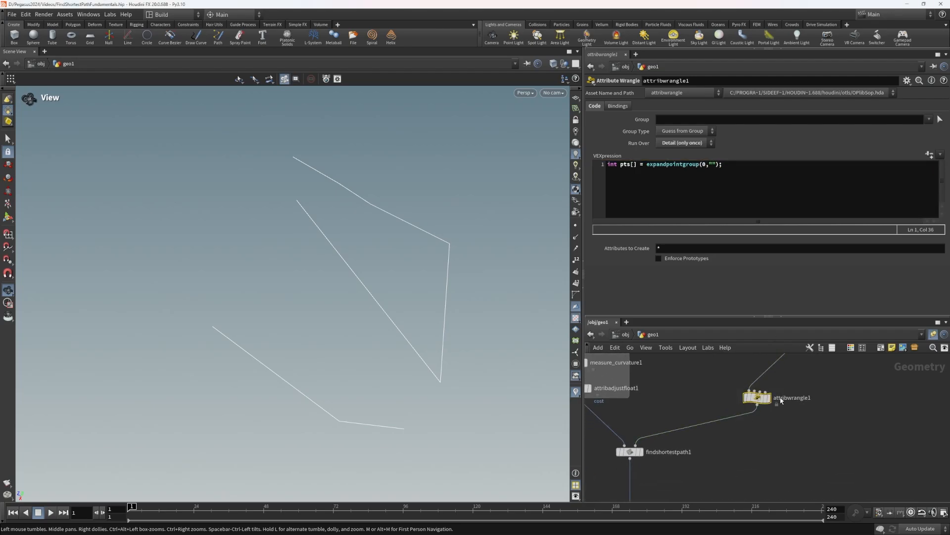
{"action": "left_click", "coordinate": [777, 382]}
{"action": "left_click", "coordinate": [736, 165]}
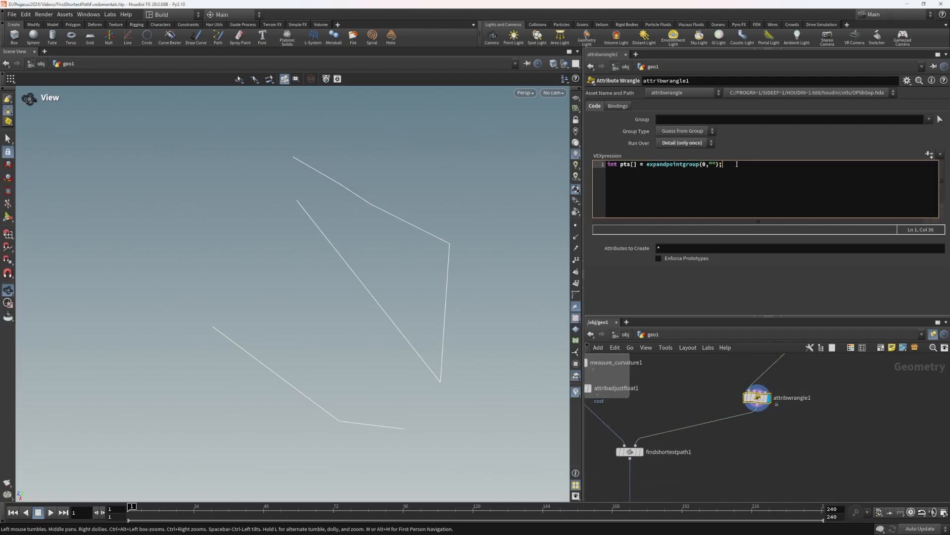
{"action": "key", "text": "Return"}
{"action": "type", "text": "i[]@"}
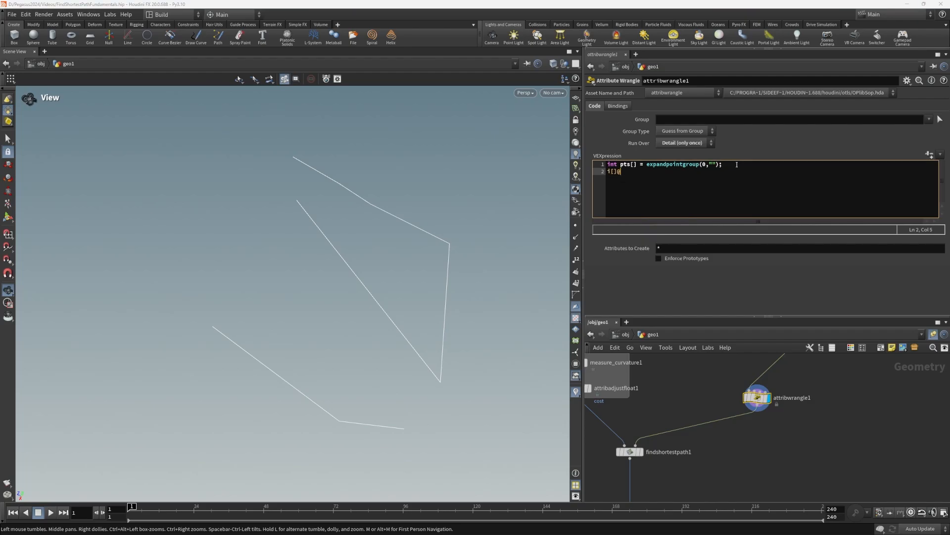
{"action": "type", "text": "pts = pts;"}
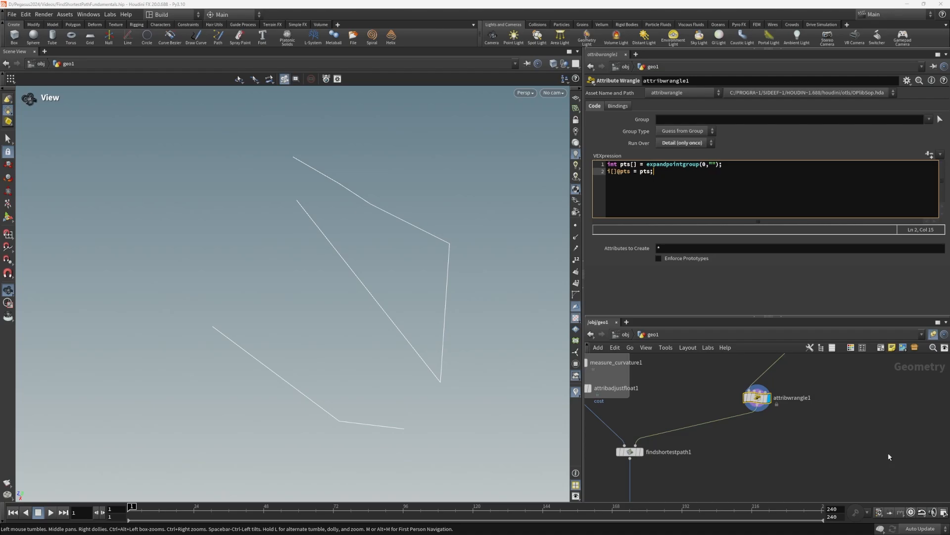
Open attribwrangle1's geometry spreadsheet and compare its primitive, point and detail attributes.
{"action": "right_click", "coordinate": [757, 398]}
{"action": "left_click", "coordinate": [792, 401]}
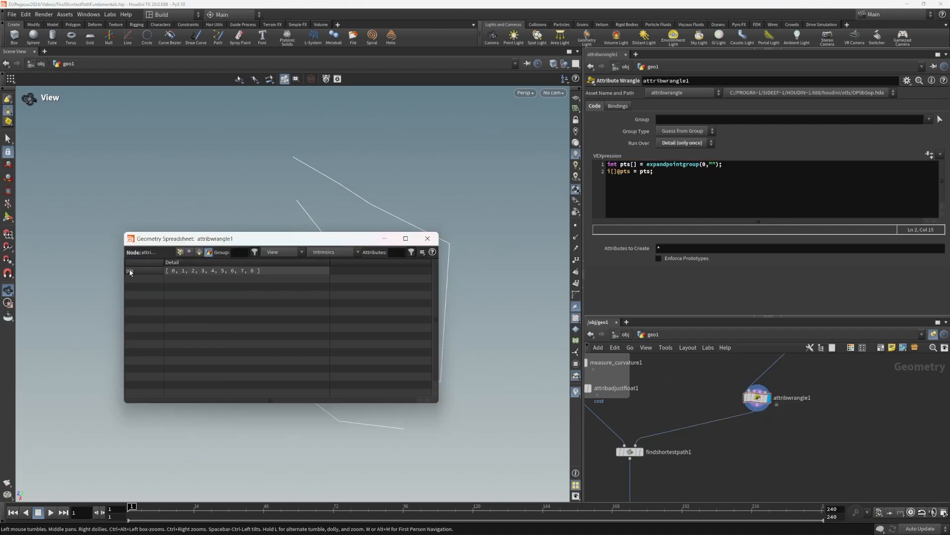
{"action": "left_click", "coordinate": [199, 252]}
{"action": "left_click", "coordinate": [180, 253]}
{"action": "left_click", "coordinate": [209, 253]}
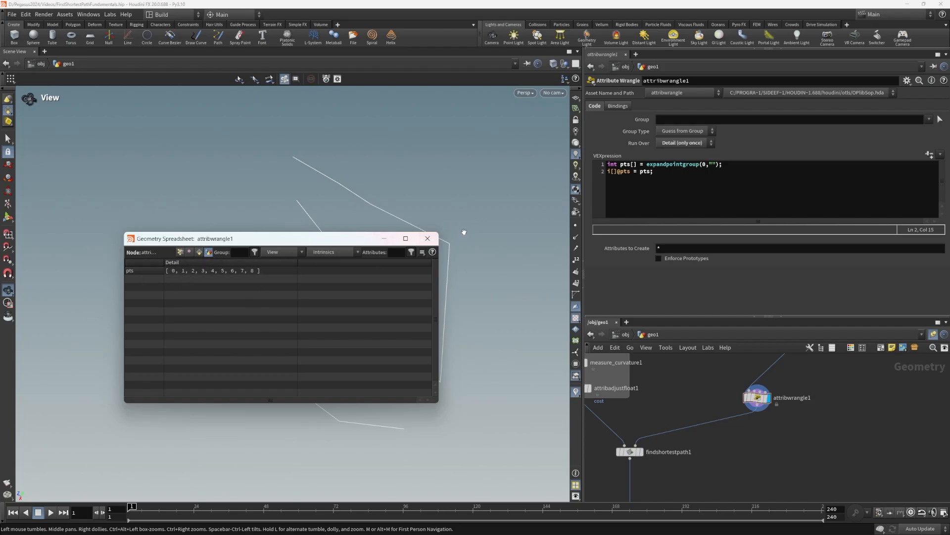
Close the geometry spreadsheet and add s@start_points = pts; as the third line of attribwrangle1's VEX code.
{"action": "left_click", "coordinate": [427, 239]}
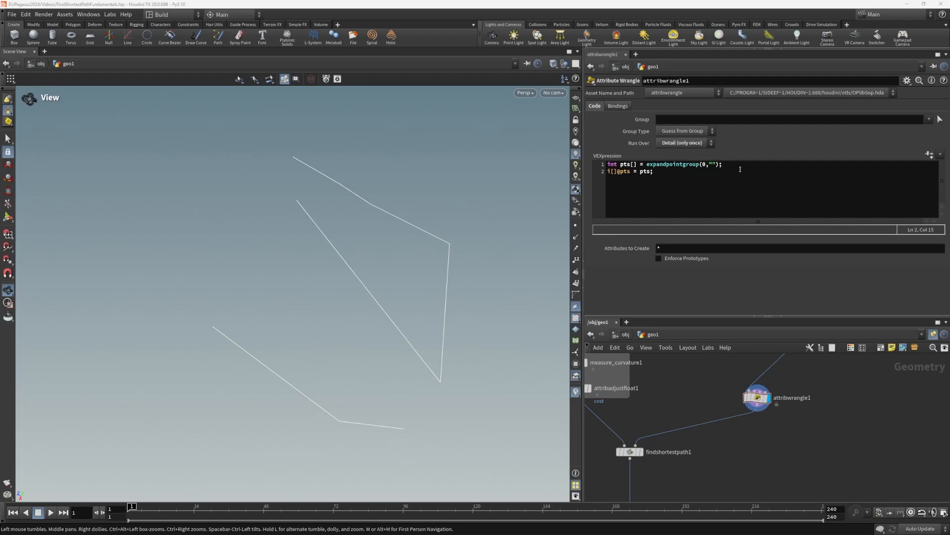
{"action": "left_click", "coordinate": [686, 174]}
{"action": "key", "text": "Return"}
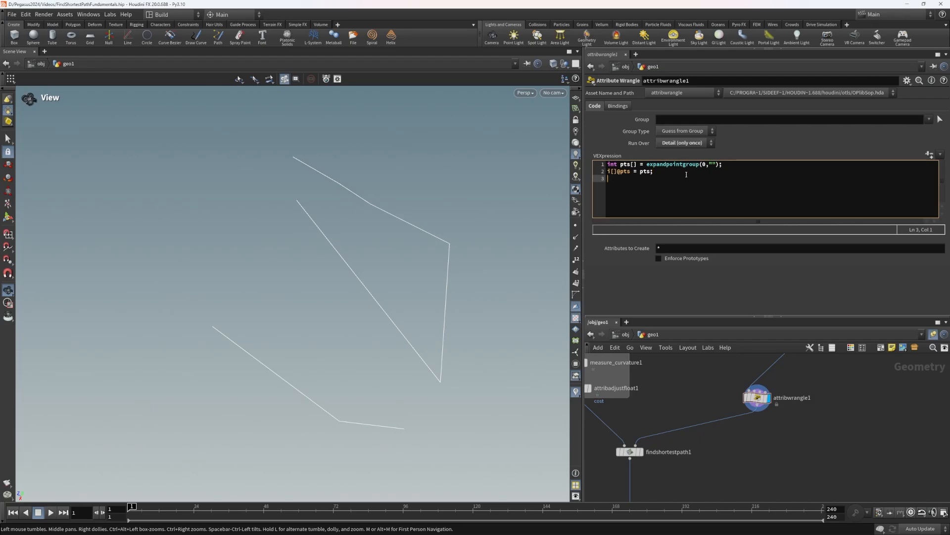
{"action": "type", "text": "s@"}
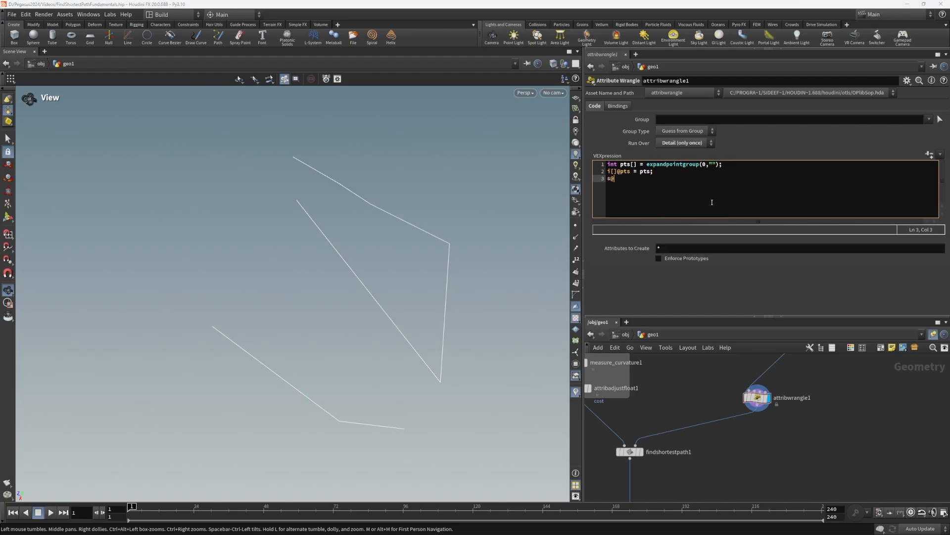
{"action": "type", "text": "list_a"}
{"action": "left_click_drag", "start_coordinate": [693, 400], "coordinate": [632, 456]}
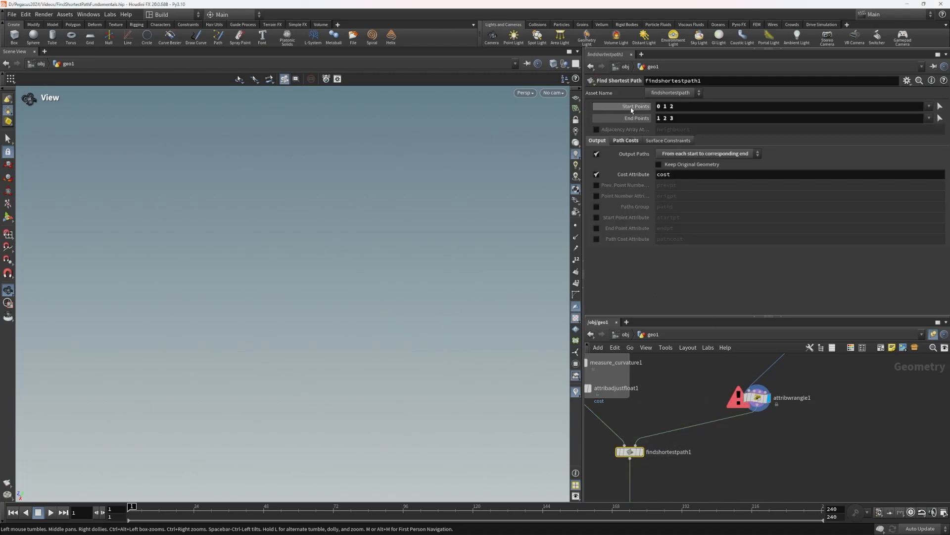
{"action": "left_click_drag", "start_coordinate": [818, 447], "coordinate": [761, 401]}
{"action": "double_click", "coordinate": [622, 177]}
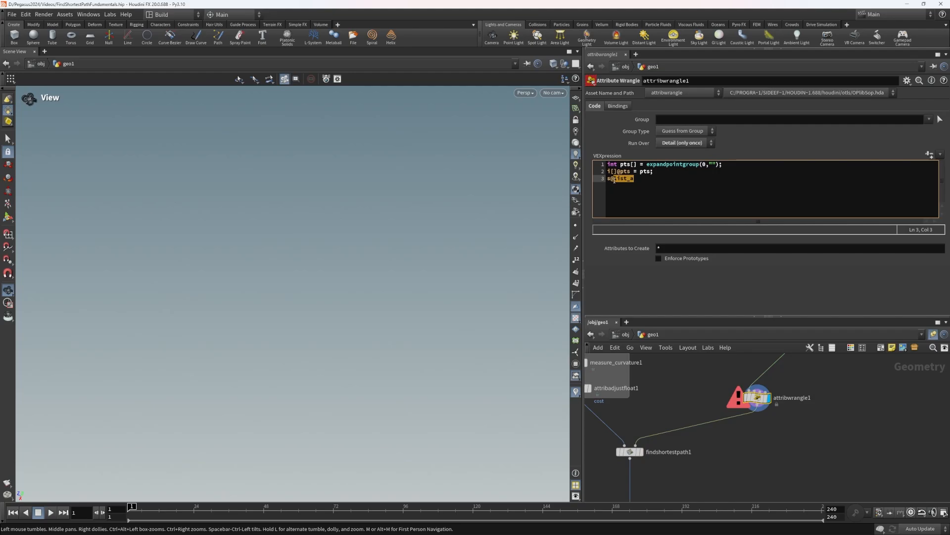
{"action": "type", "text": "start_points = pts;"}
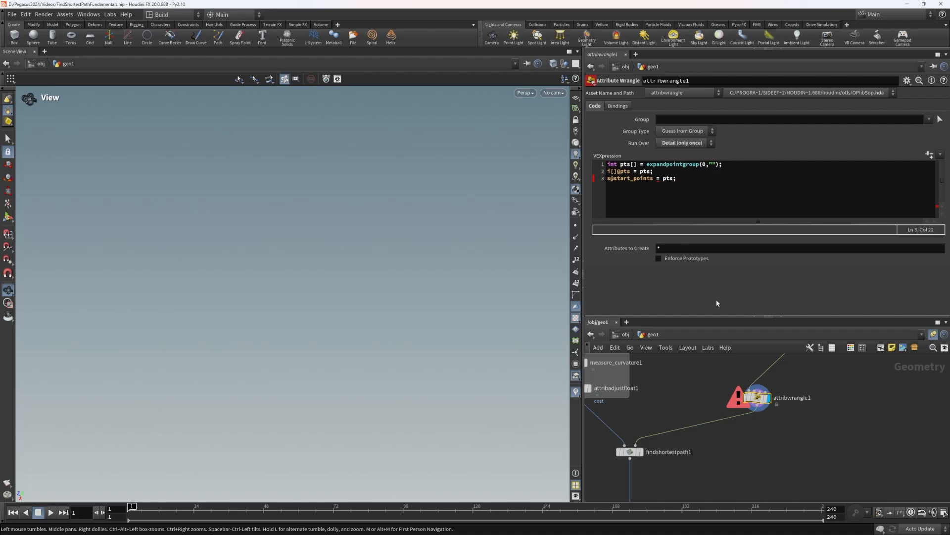
Open attribwrangle1's node information and read the error reported for the new line.
{"action": "right_click", "coordinate": [754, 397]}
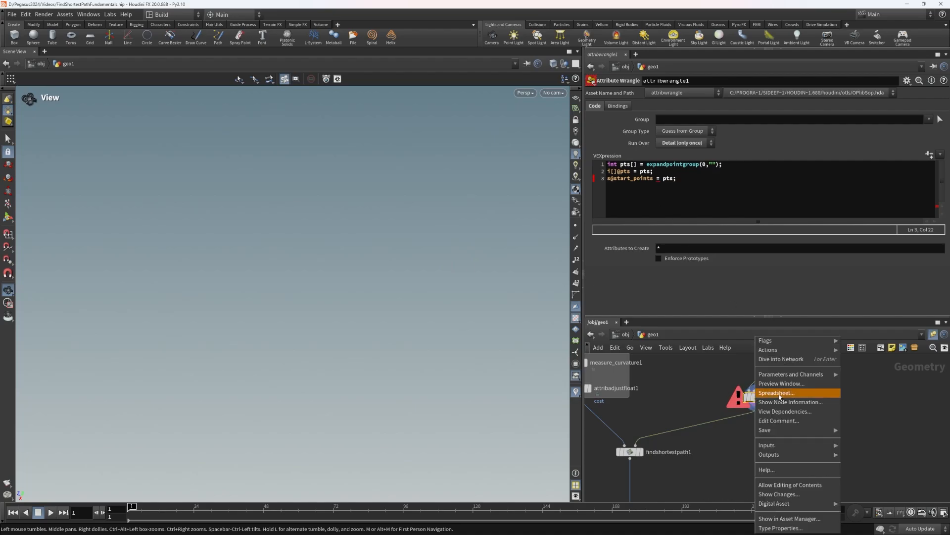
{"action": "left_click", "coordinate": [740, 400]}
{"action": "left_click", "coordinate": [748, 403]}
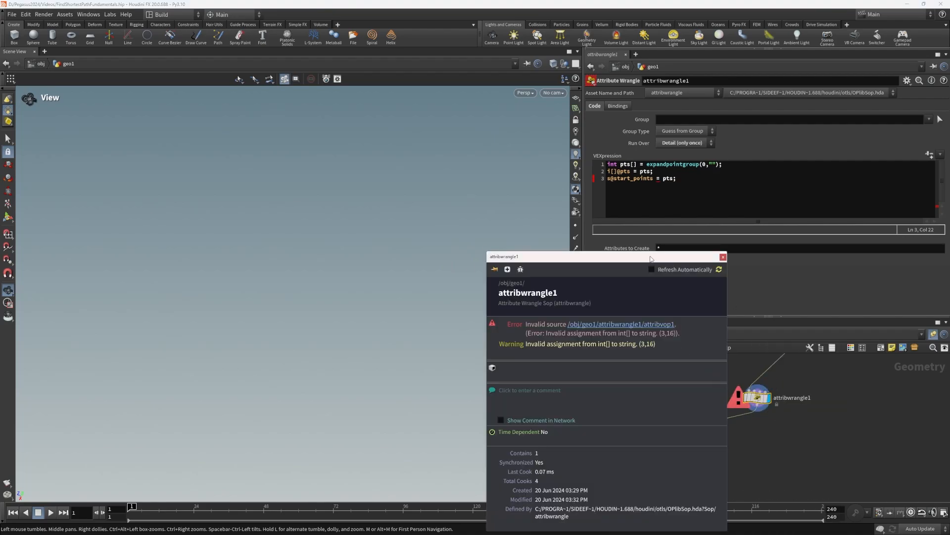
{"action": "left_click_drag", "start_coordinate": [639, 260], "coordinate": [513, 206]}
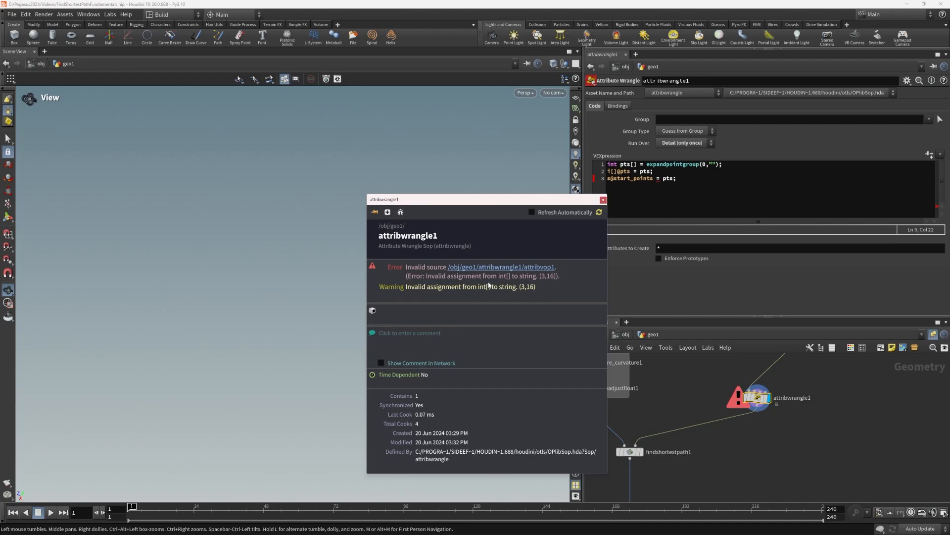
{"action": "left_click", "coordinate": [603, 200]}
Start a formatting call on the start_points line and read the code help for sprintf and printf.
{"action": "left_click", "coordinate": [663, 179]}
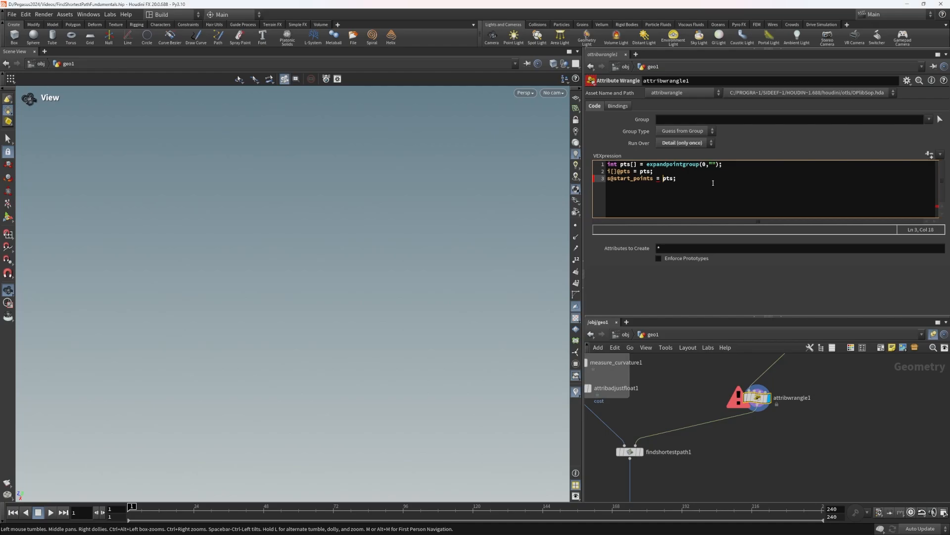
{"action": "type", "text": "sprintf(\"%G"}
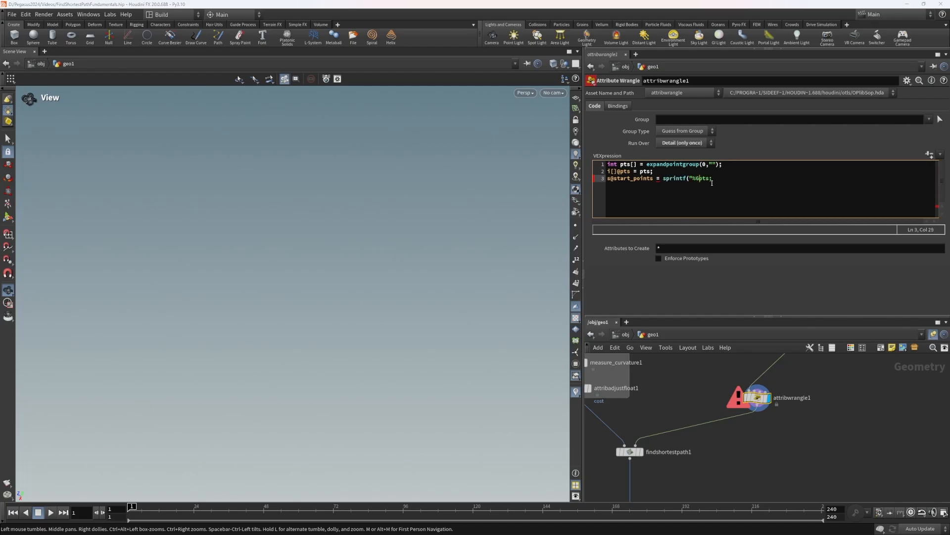
{"action": "key", "text": "BackSpace"}
{"action": "key", "text": "BackSpace"}
{"action": "key", "text": "BackSpace"}
{"action": "key", "text": "BackSpace"}
{"action": "key", "text": "BackSpace"}
{"action": "key", "text": "BackSpace"}
{"action": "type", "text": "("}
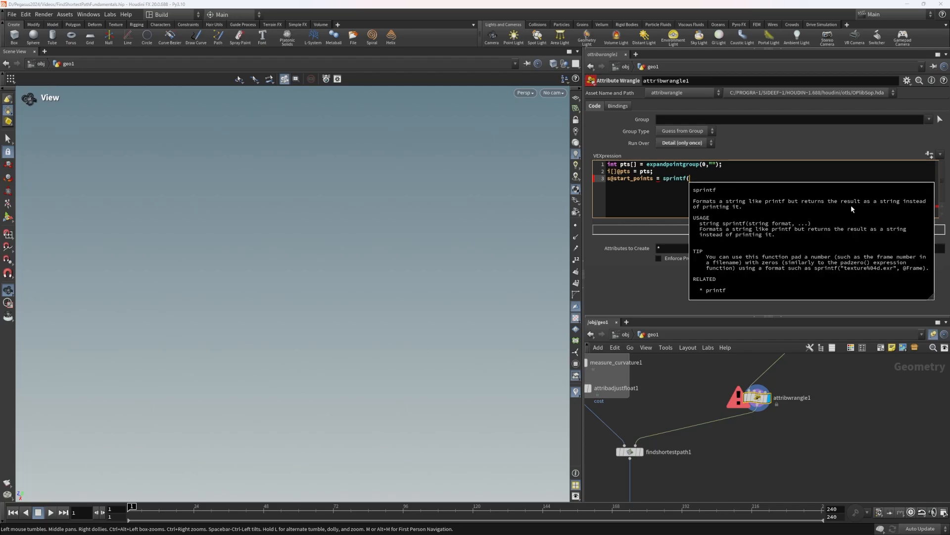
{"action": "key", "text": "BackSpace"}
{"action": "key", "text": "BackSpace"}
{"action": "key", "text": "BackSpace"}
{"action": "key", "text": "BackSpace"}
{"action": "key", "text": "BackSpace"}
{"action": "key", "text": "BackSpace"}
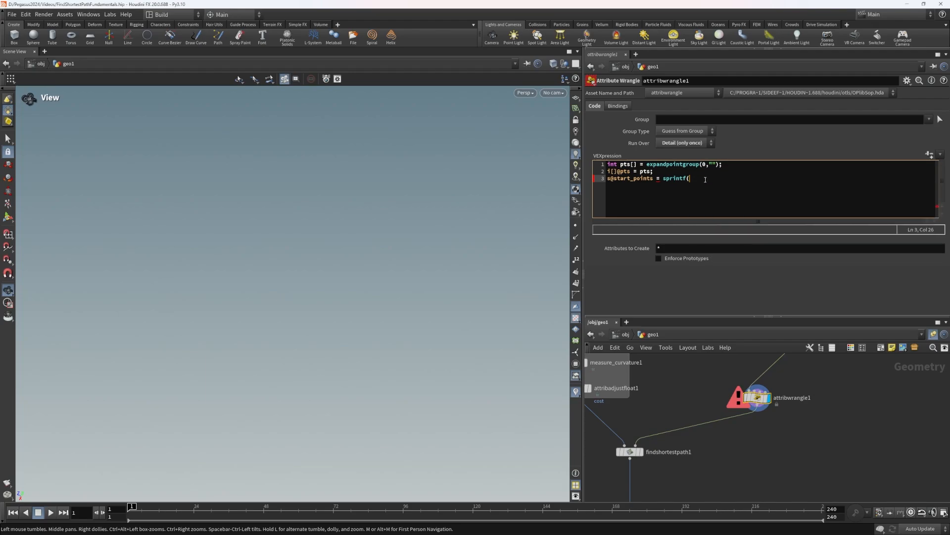
{"action": "type", "text": "ntf("}
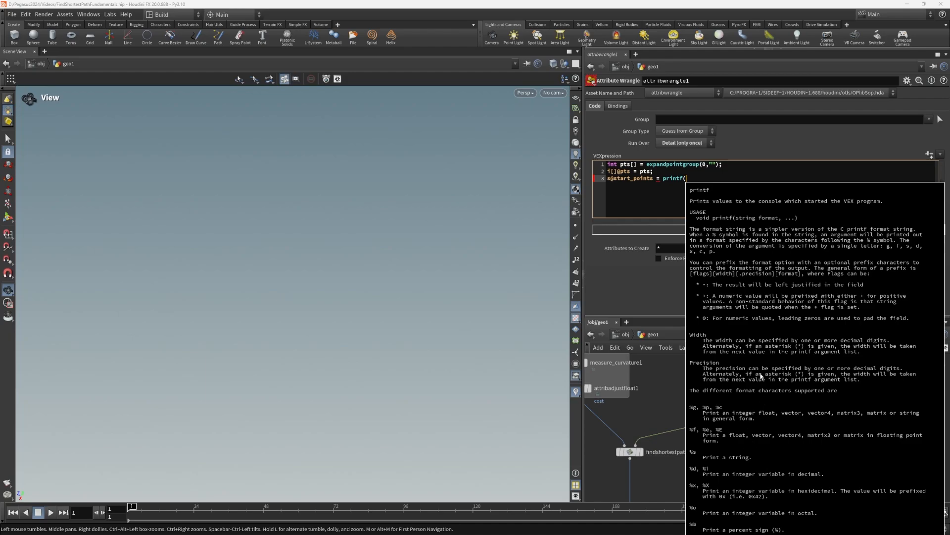
Complete the third line as s@start_points = sprintf("%g", pts); to convert the array to a string.
{"action": "left_click", "coordinate": [692, 177]}
{"action": "key", "text": "BackSpace"}
{"action": "key", "text": "BackSpace"}
{"action": "key", "text": "BackSpace"}
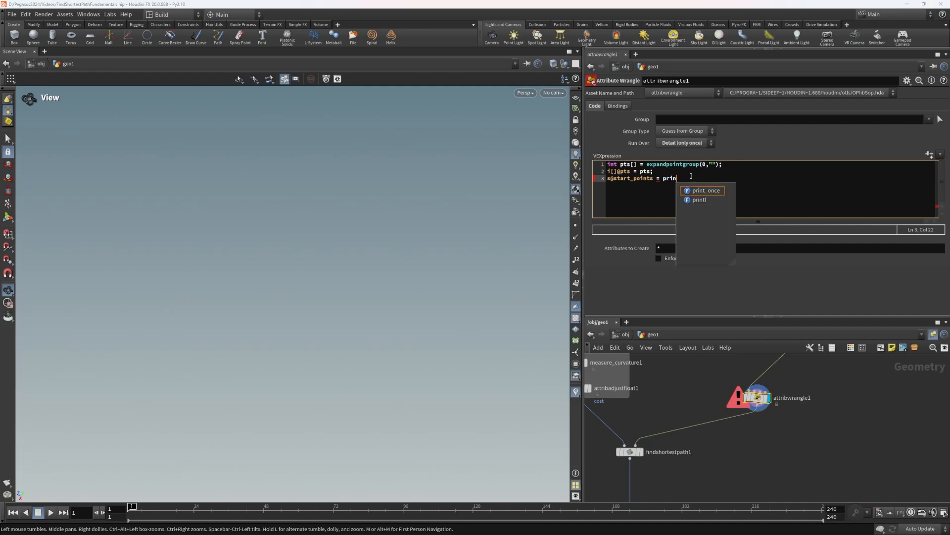
{"action": "key", "text": "BackSpace"}
{"action": "key", "text": "BackSpace"}
{"action": "key", "text": "BackSpace"}
{"action": "key", "text": "BackSpace"}
{"action": "type", "text": "sprib"}
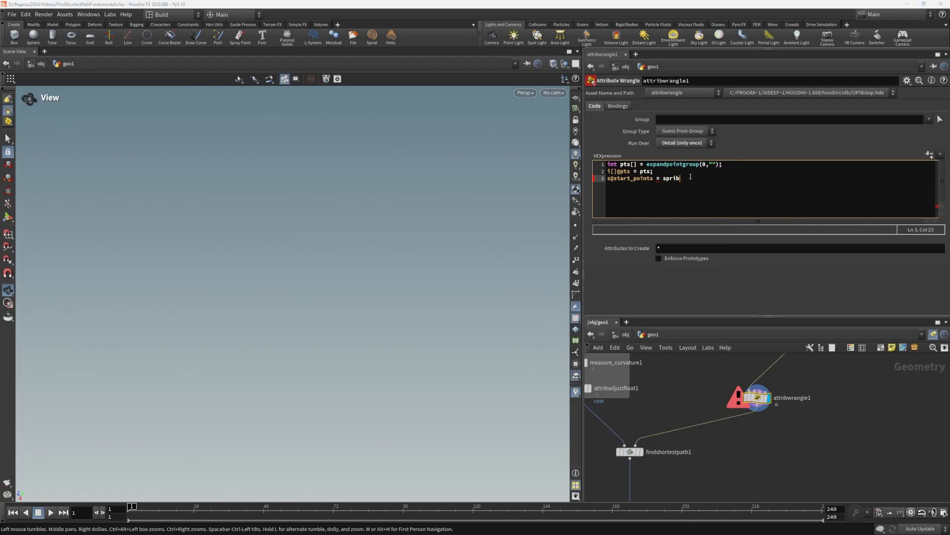
{"action": "key", "text": "BackSpace"}
{"action": "type", "text": "ntf("}
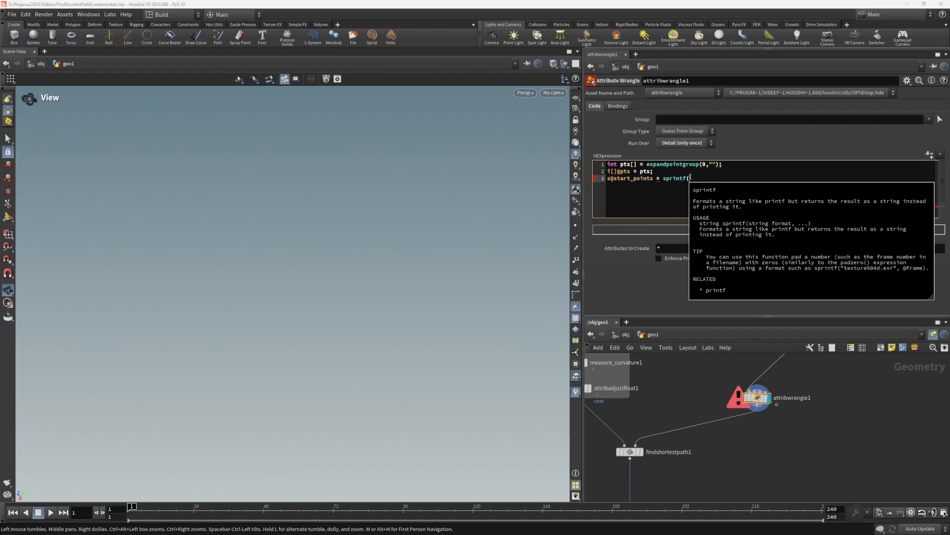
{"action": "type", "text": "\"%g,"}
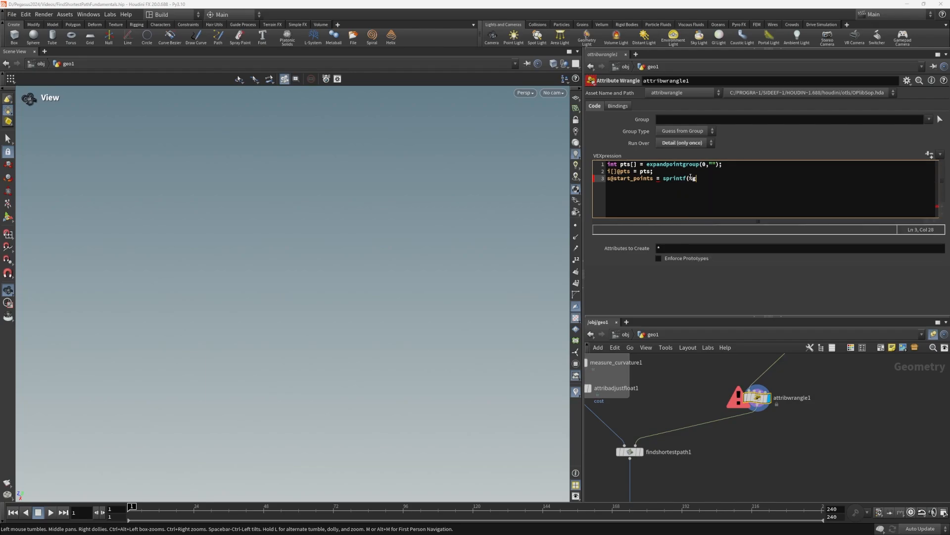
{"action": "type", "text": "\""}
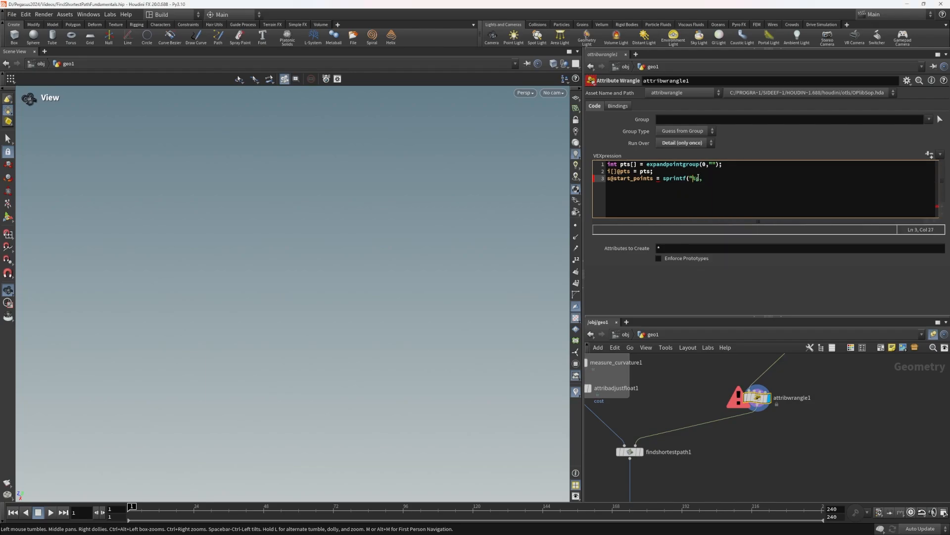
{"action": "left_click", "coordinate": [700, 179]}
{"action": "type", "text": "\""}
{"action": "left_click", "coordinate": [747, 175]}
{"action": "left_click", "coordinate": [742, 179]}
{"action": "type", "text": "pts);"}
Open attribwrangle1's geometry spreadsheet and compare the pts array with the start_points string.
{"action": "right_click", "coordinate": [757, 397]}
{"action": "left_click", "coordinate": [780, 393]}
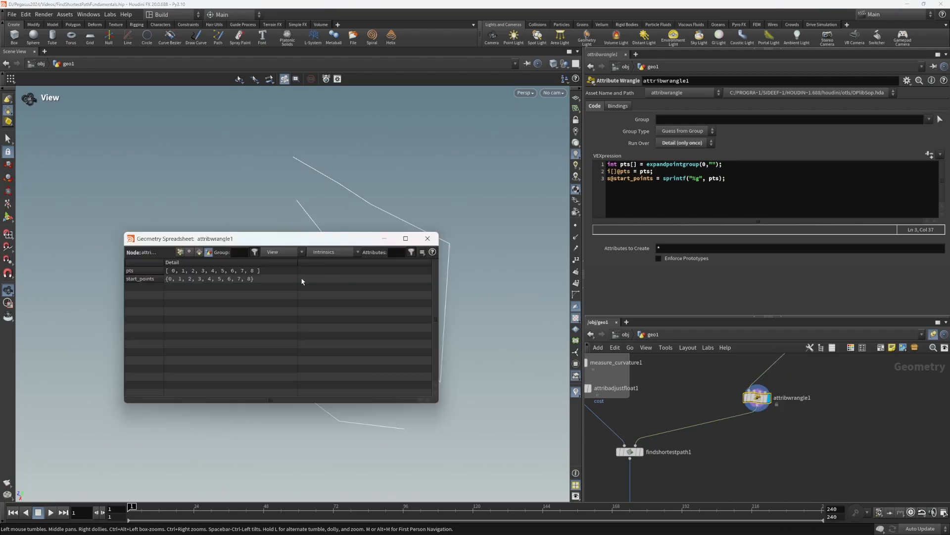
{"action": "left_click_drag", "start_coordinate": [298, 270], "coordinate": [363, 271]}
{"action": "left_click", "coordinate": [668, 173]}
{"action": "left_click", "coordinate": [664, 179]}
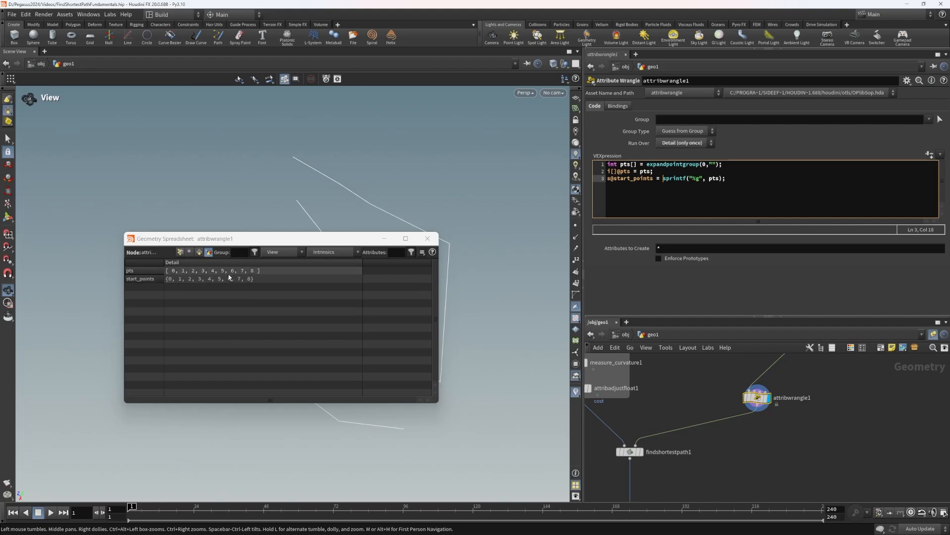
{"action": "left_click", "coordinate": [427, 238]}
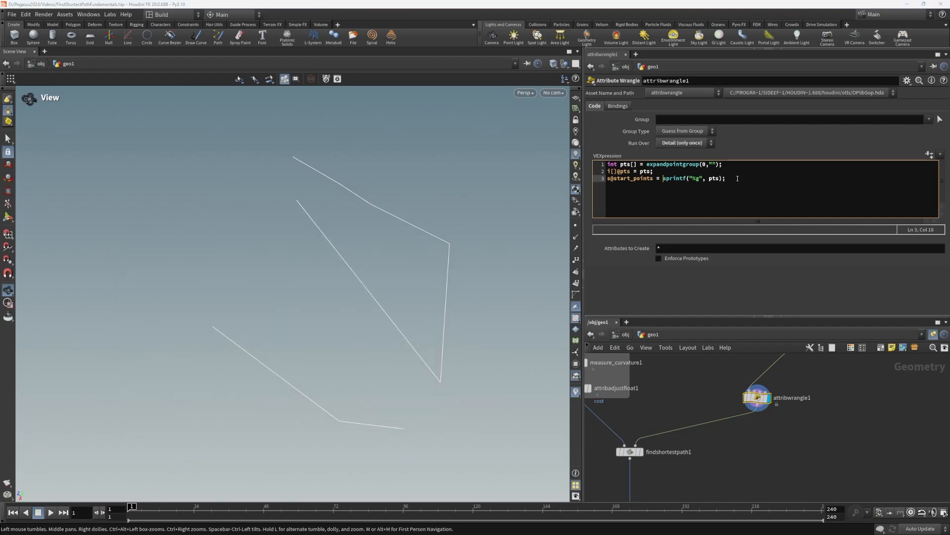
{"action": "left_click", "coordinate": [734, 181]}
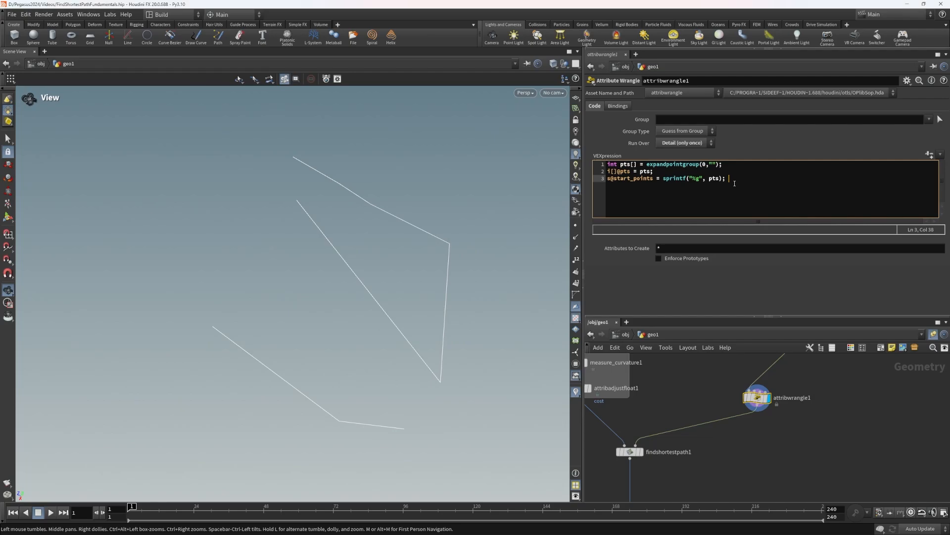
{"action": "key", "text": "Return"}
{"action": "type", "text": "replace("}
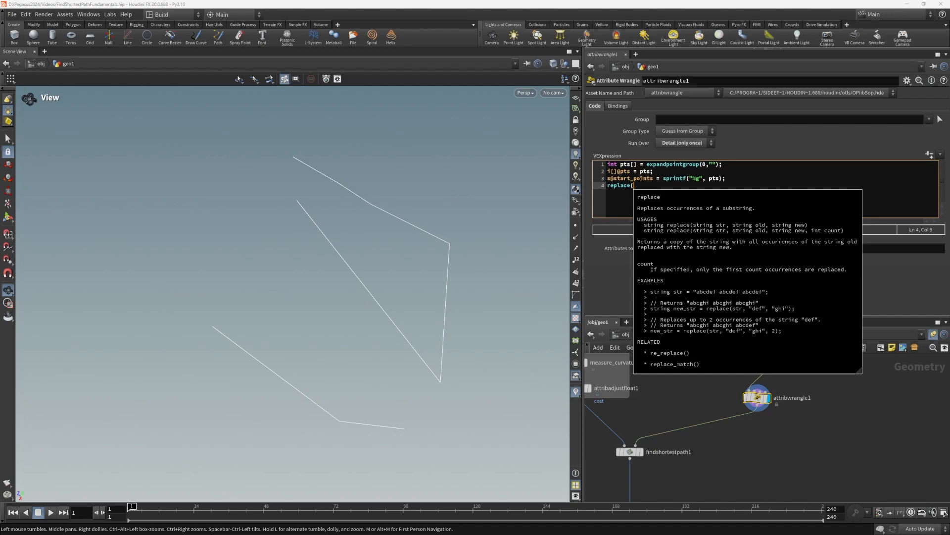
{"action": "key", "text": "BackSpace"}
{"action": "key", "text": "ctrl+shift+Left"}
{"action": "key", "text": "BackSpace"}
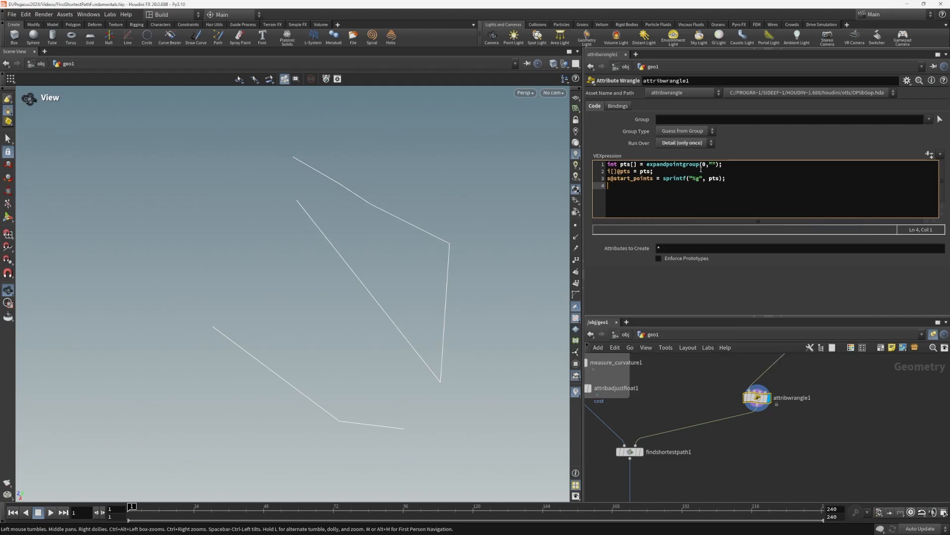
Insert blank lines above the start_points line and begin declaring a string variable named a there.
{"action": "left_click_drag", "start_coordinate": [657, 179], "coordinate": [598, 179]}
{"action": "left_click_drag", "start_coordinate": [664, 179], "coordinate": [609, 180]}
{"action": "double_click", "coordinate": [634, 169]}
{"action": "left_click_drag", "start_coordinate": [657, 177], "coordinate": [607, 178]}
{"action": "left_click", "coordinate": [720, 177]}
{"action": "left_click", "coordinate": [721, 172]}
{"action": "key", "text": "Return"}
{"action": "key", "text": "Return"}
{"action": "key", "text": "Return"}
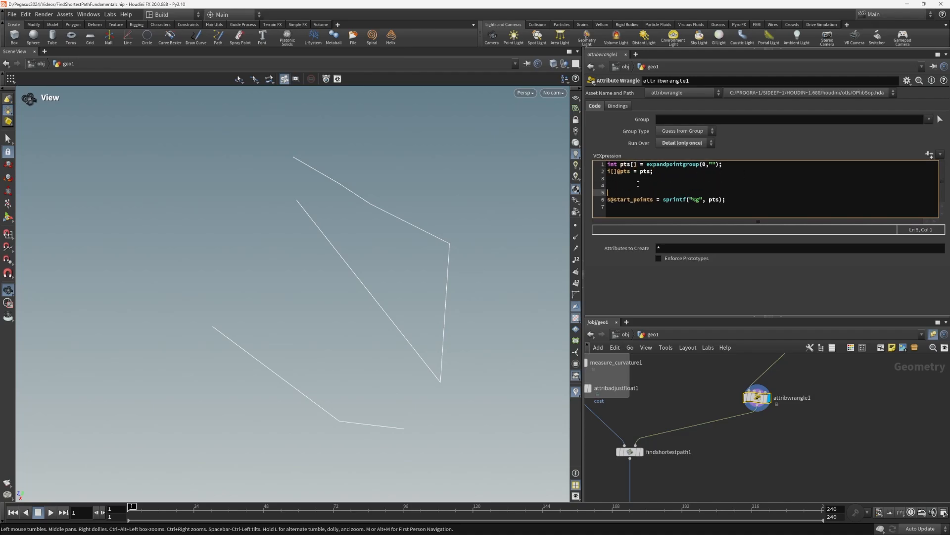
{"action": "key", "text": "Return"}
{"action": "left_click", "coordinate": [638, 183]}
{"action": "type", "text": "string "}
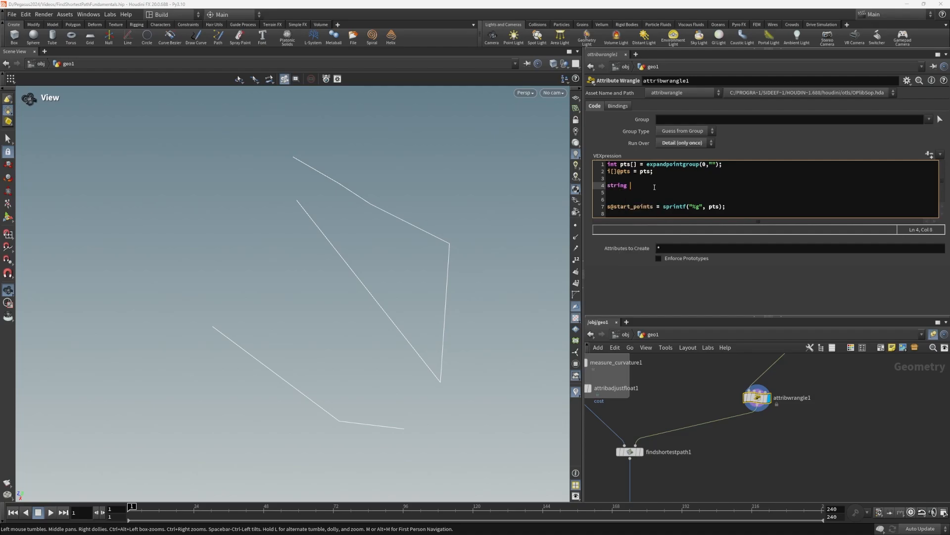
{"action": "type", "text": "a"}
{"action": "left_click", "coordinate": [717, 180]}
{"action": "left_click", "coordinate": [717, 184]}
Move sprintf("%g", pts); into the declaration of string a and assign a to s@start_points.
{"action": "left_click_drag", "start_coordinate": [727, 210], "coordinate": [663, 207]}
{"action": "key", "text": "ctrl+c"}
{"action": "key", "text": "BackSpace"}
{"action": "left_click", "coordinate": [662, 185]}
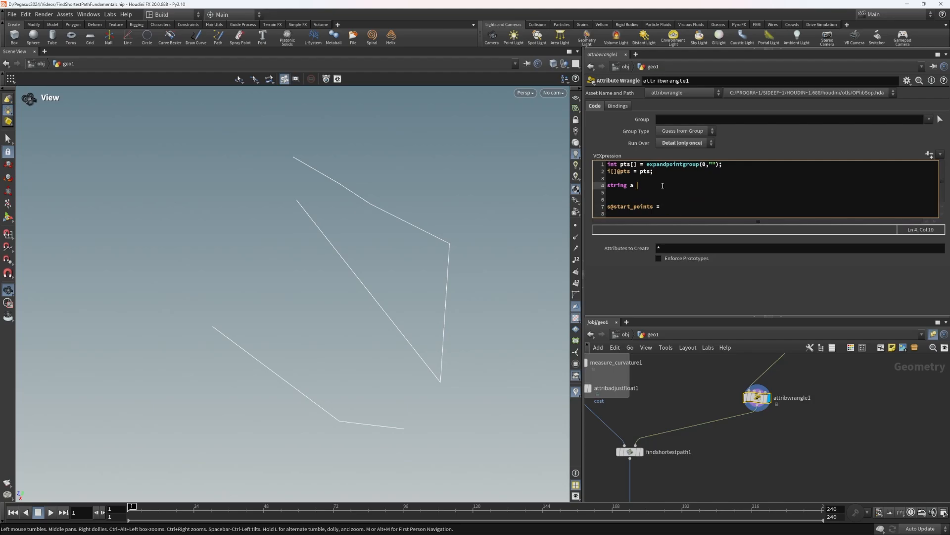
{"action": "type", "text": "="}
{"action": "key", "text": "ctrl+v"}
{"action": "type", "text": ";"}
{"action": "key", "text": "BackSpace"}
{"action": "left_click", "coordinate": [642, 185]}
{"action": "left_click", "coordinate": [673, 212]}
{"action": "left_click", "coordinate": [672, 206]}
{"action": "type", "text": "a;"}
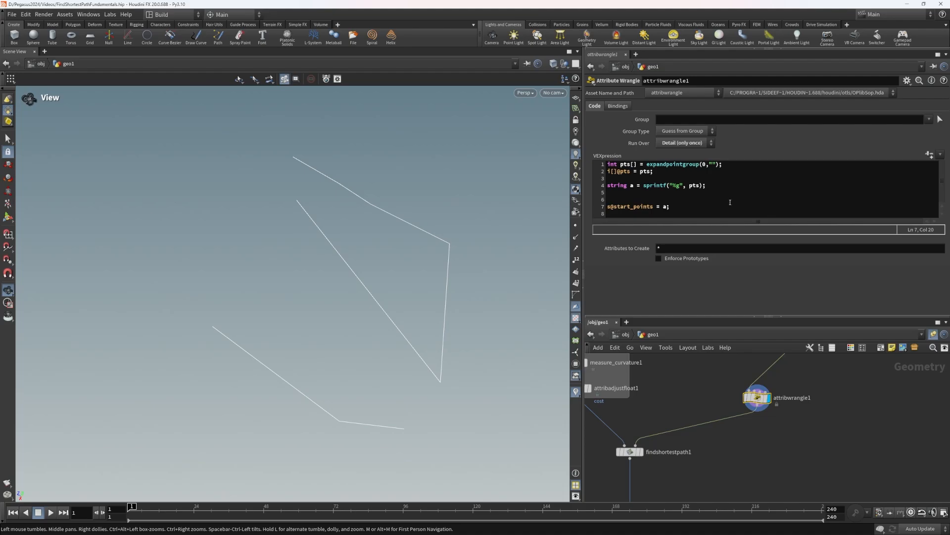
Add the line replace(a,"{",""); below the string declaration to strip the opening brace.
{"action": "left_click", "coordinate": [718, 186]}
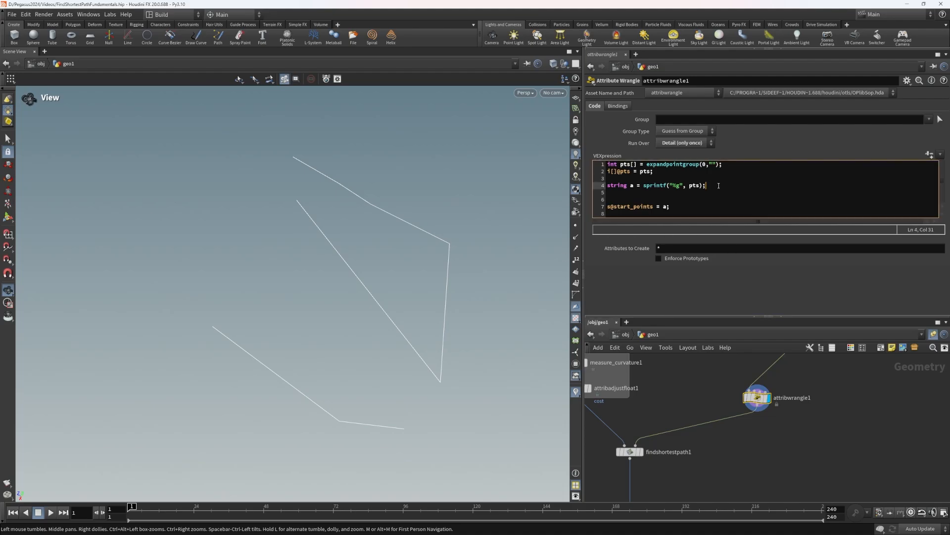
{"action": "key", "text": "Return"}
{"action": "type", "text": "replace("}
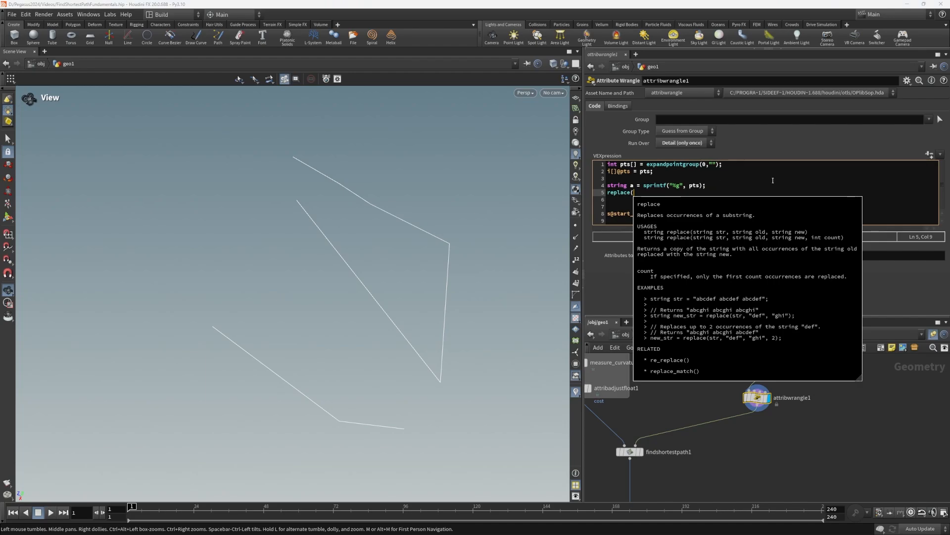
{"action": "type", "text": "a,\"{\","}
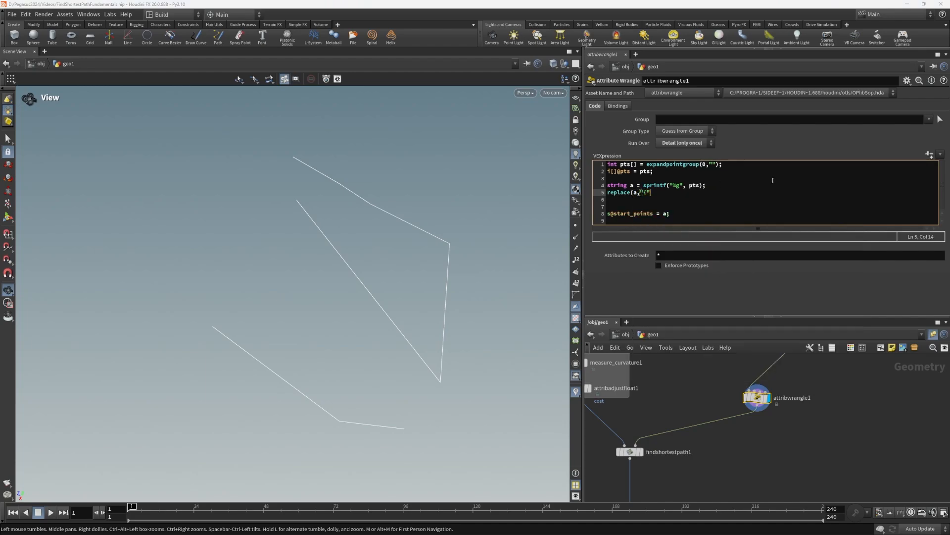
{"action": "type", "text": "\"\");"}
Duplicate the replace line twice, changing the searched character to "}" in the first copy and "," in the second.
{"action": "left_click_drag", "start_coordinate": [668, 193], "coordinate": [608, 194]}
{"action": "left_click", "coordinate": [692, 193]}
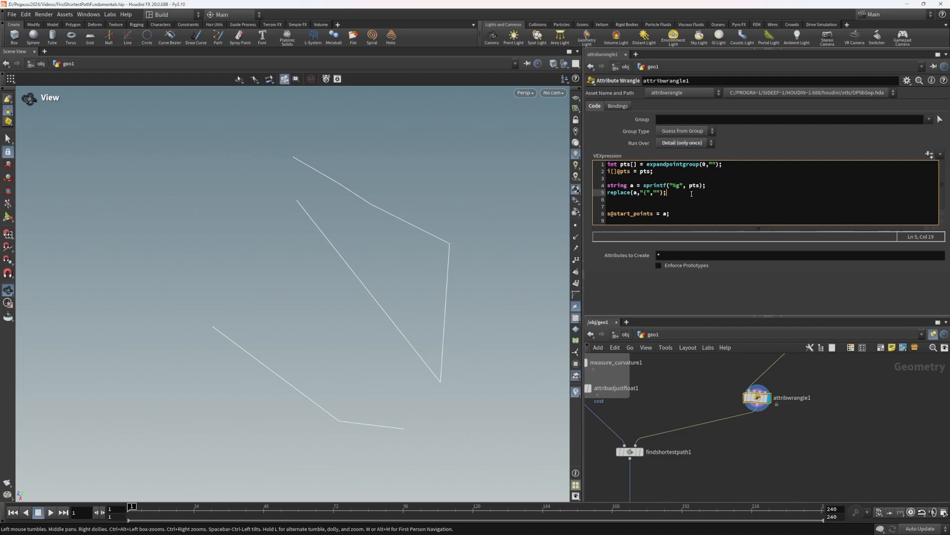
{"action": "key", "text": "Return"}
{"action": "key", "text": "ctrl+v"}
{"action": "key", "text": "Return"}
{"action": "key", "text": "ctrl+v"}
{"action": "left_click", "coordinate": [645, 199]}
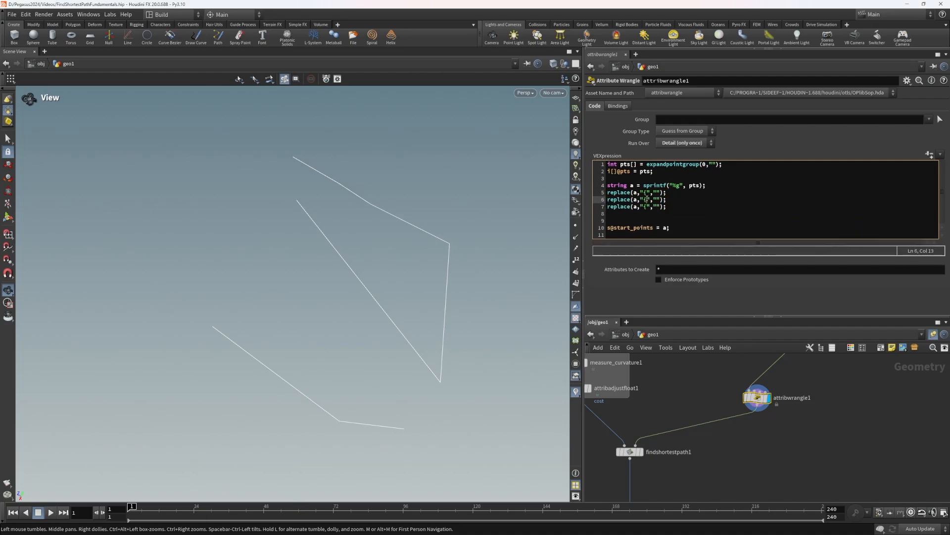
{"action": "type", "text": "}"}
{"action": "left_click", "coordinate": [646, 207]}
{"action": "type", "text": ","}
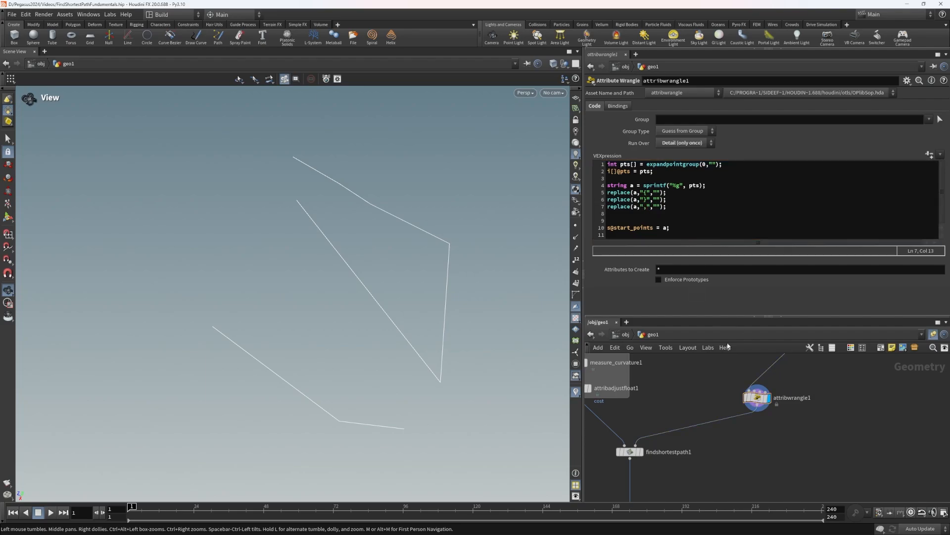
Open attribwrangle1's geometry spreadsheet and assign the result of each of the three replace calls back to a.
{"action": "right_click", "coordinate": [757, 397]}
{"action": "left_click", "coordinate": [780, 391]}
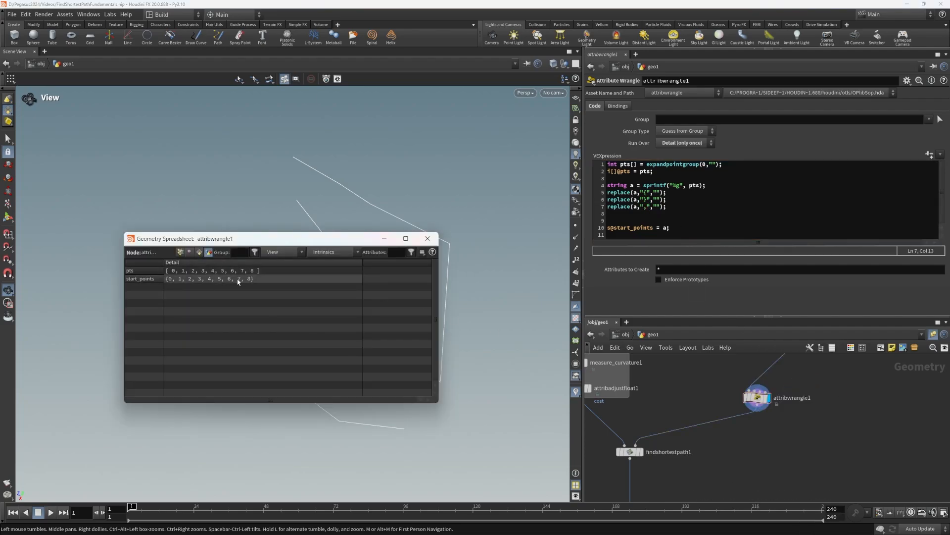
{"action": "left_click", "coordinate": [608, 193]}
{"action": "type", "text": "a ="}
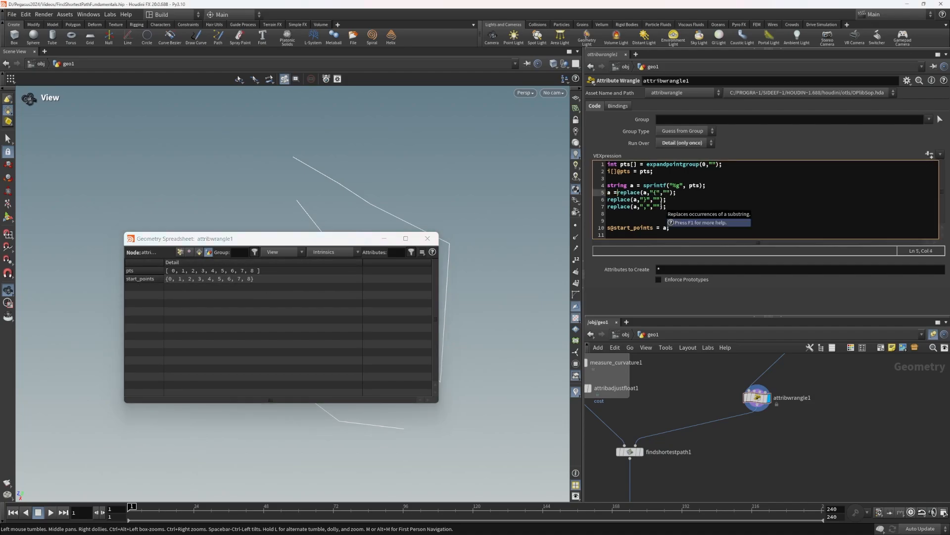
{"action": "left_click", "coordinate": [608, 200]}
{"action": "type", "text": "a ="}
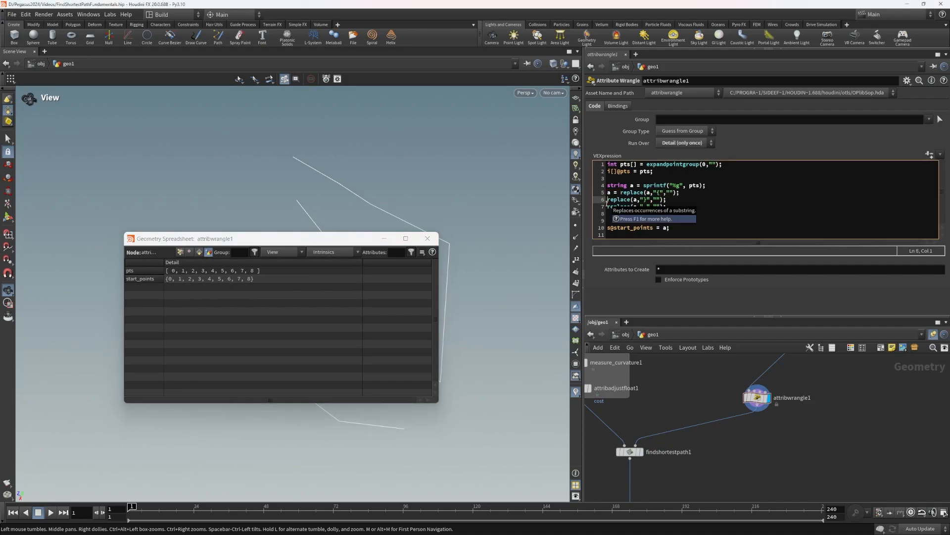
{"action": "left_click", "coordinate": [608, 207]}
{"action": "type", "text": "a ="}
{"action": "left_click", "coordinate": [502, 204]}
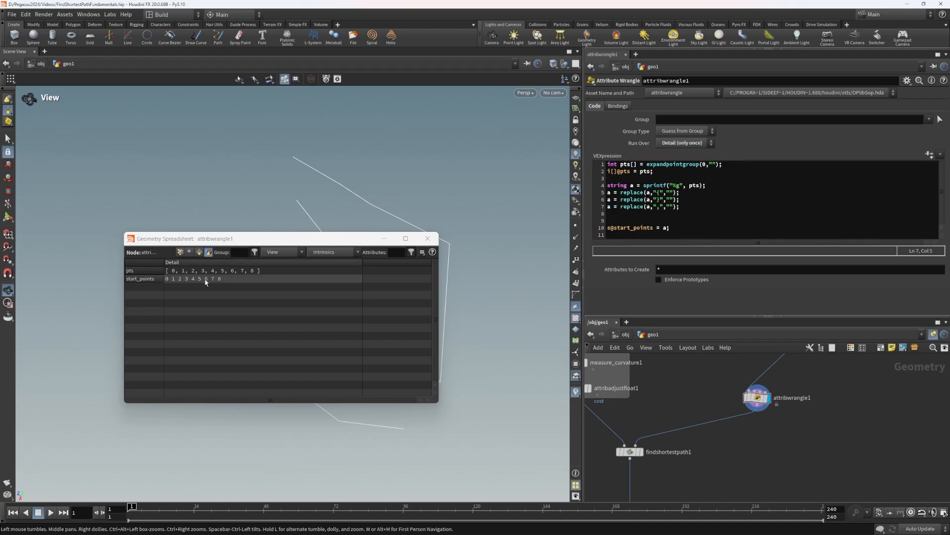
Duplicate the s@start_points line in attribwrangle1's code and change the copy to s@end_points = b;.
{"action": "left_click_drag", "start_coordinate": [273, 242], "coordinate": [356, 228]}
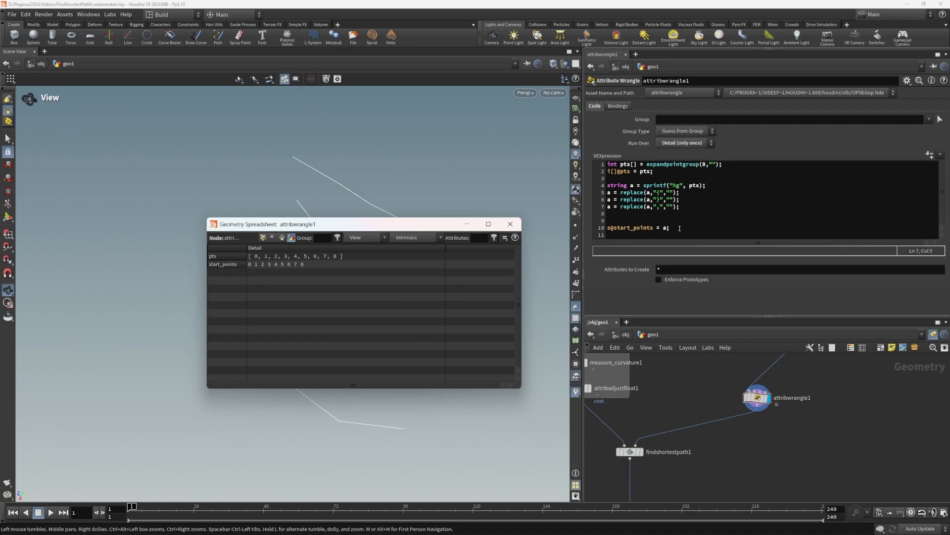
{"action": "left_click", "coordinate": [632, 452]}
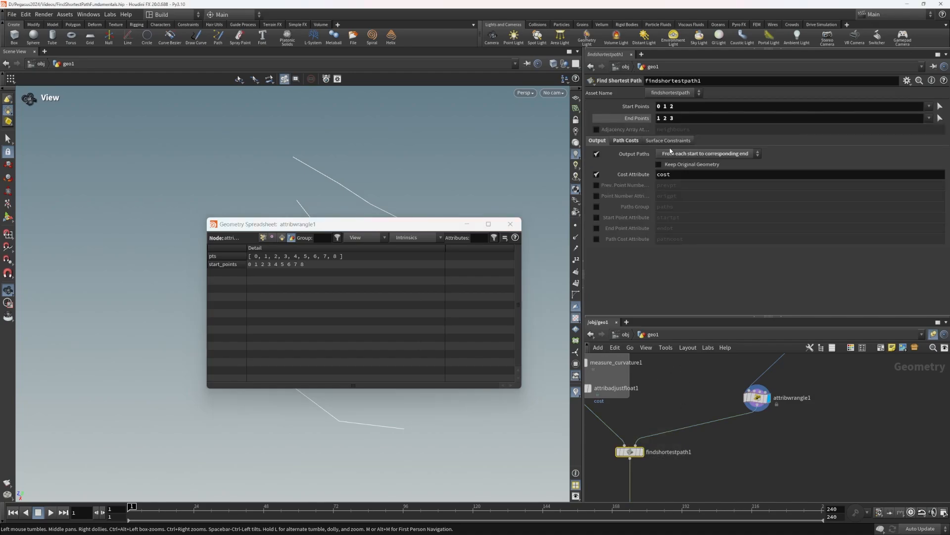
{"action": "left_click", "coordinate": [756, 397]}
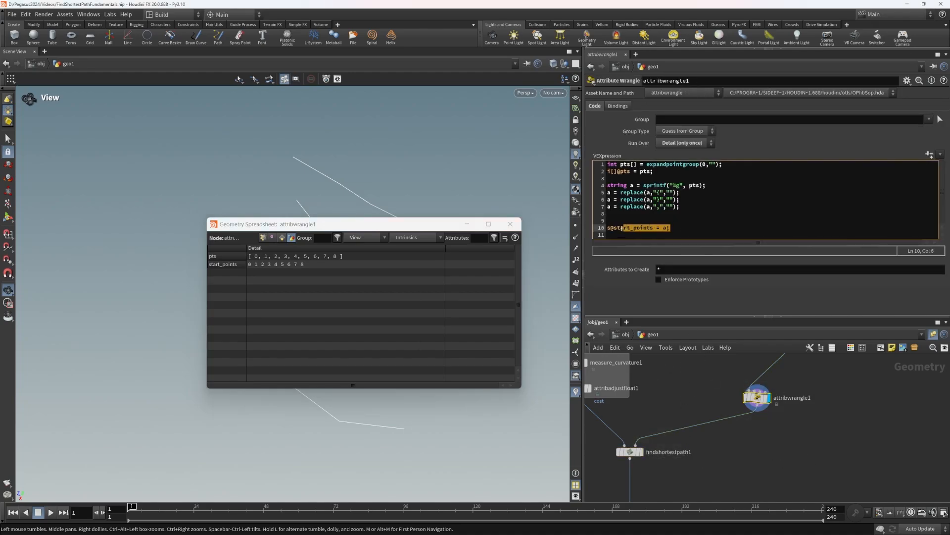
{"action": "left_click", "coordinate": [703, 230]}
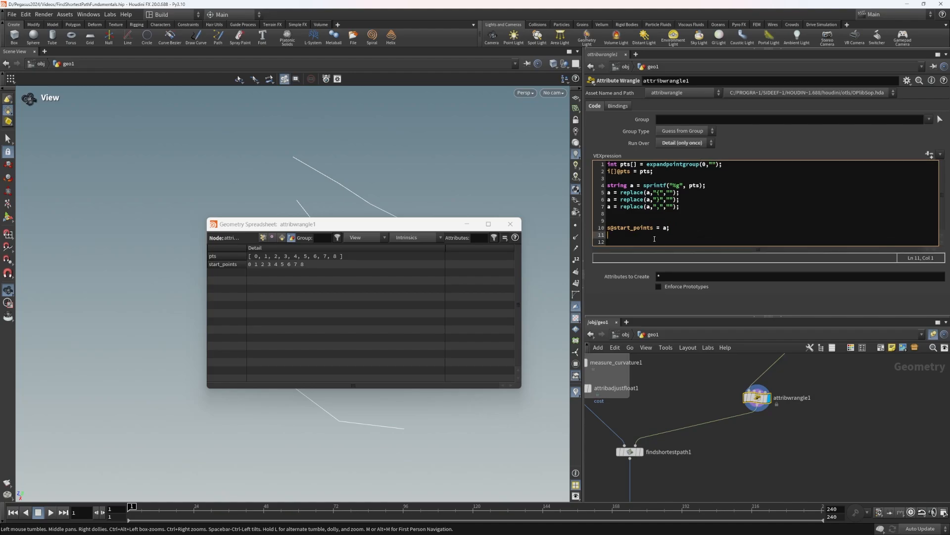
{"action": "type", "text": "s@start_points = a;"}
{"action": "left_click_drag", "start_coordinate": [632, 235], "coordinate": [657, 234]}
{"action": "type", "text": "end"}
{"action": "type", "text": "b"}
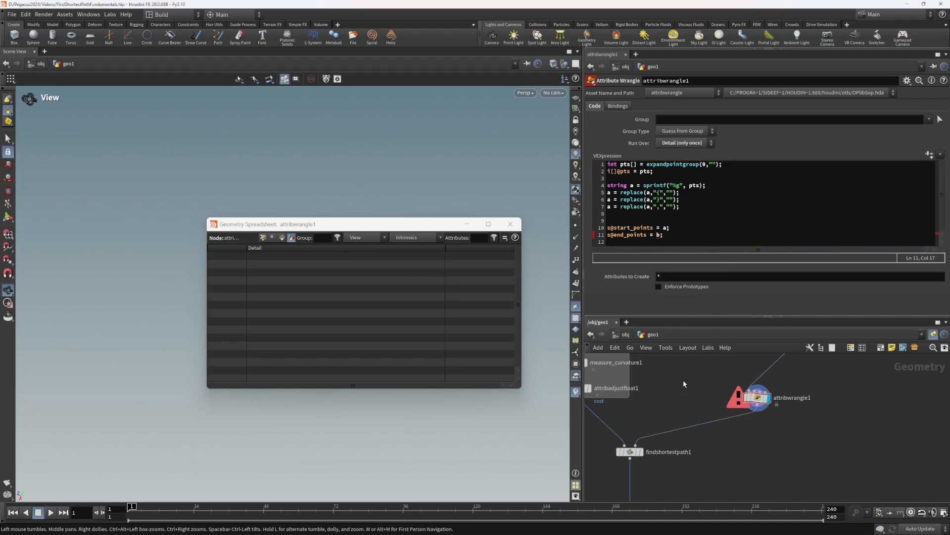
Declare string b=a; below the replace lines, separated from them by a blank line.
{"action": "left_click", "coordinate": [718, 186]}
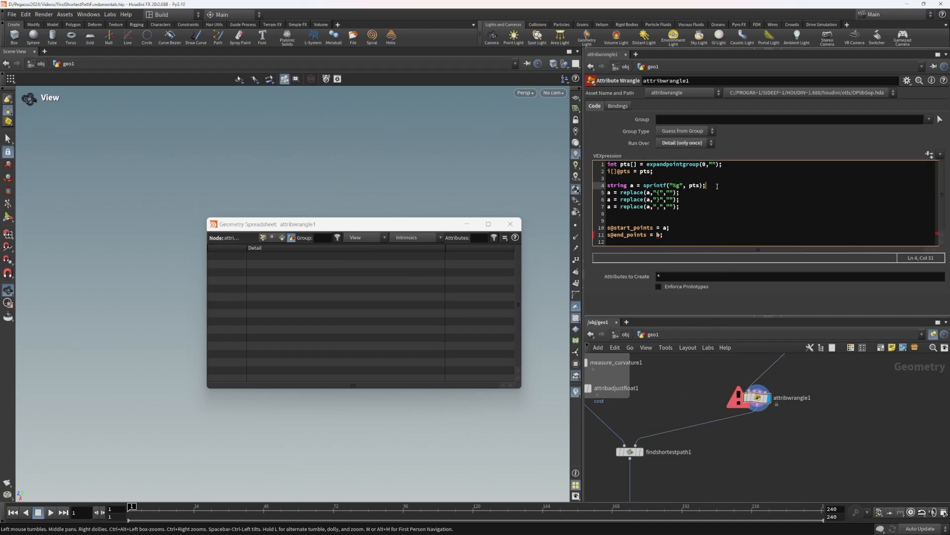
{"action": "key", "text": "Return"}
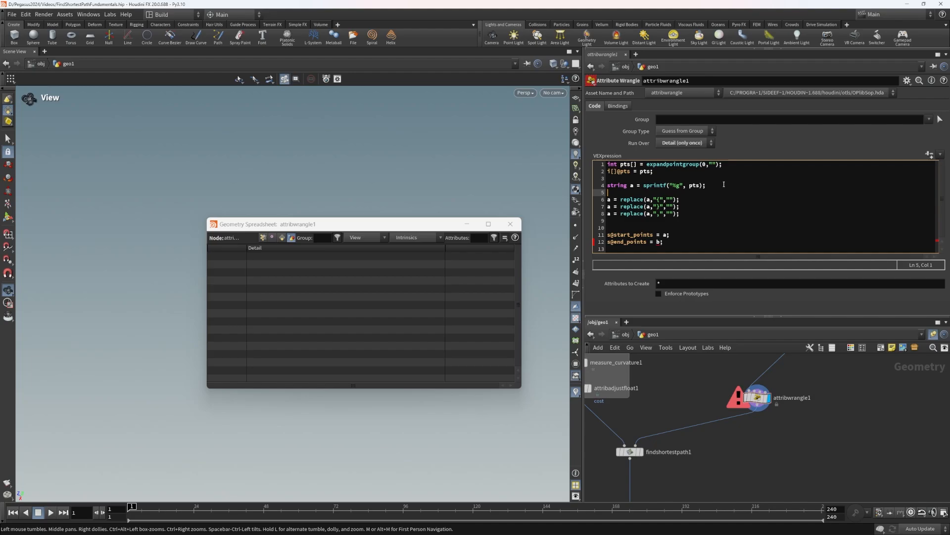
{"action": "key", "text": "BackSpace"}
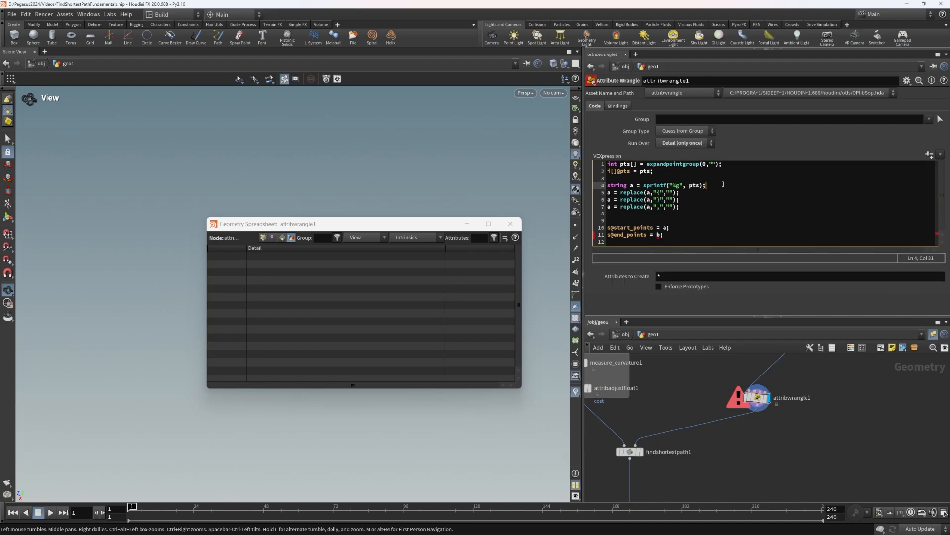
{"action": "left_click", "coordinate": [686, 206]}
{"action": "key", "text": "Return"}
{"action": "key", "text": "Return"}
{"action": "type", "text": "b="}
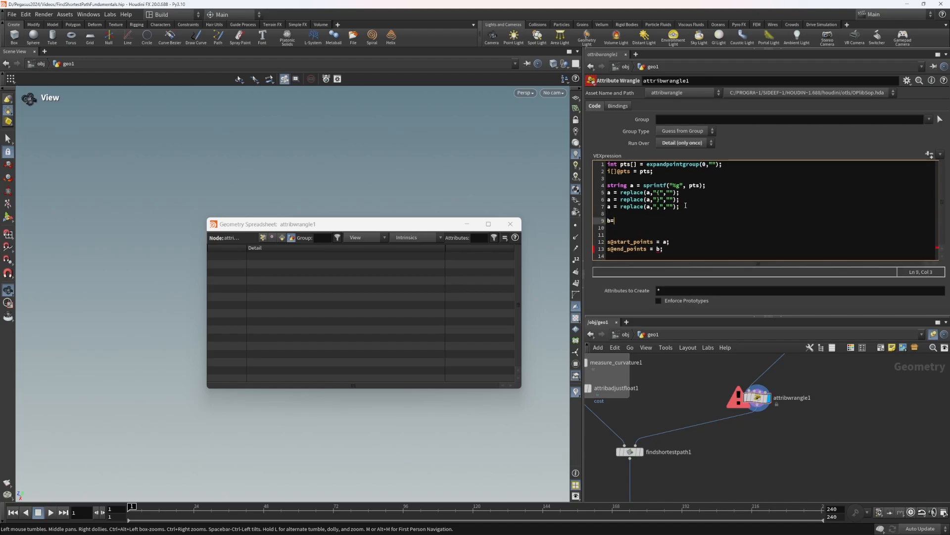
{"action": "type", "text": "a;"}
{"action": "left_click", "coordinate": [448, 203]}
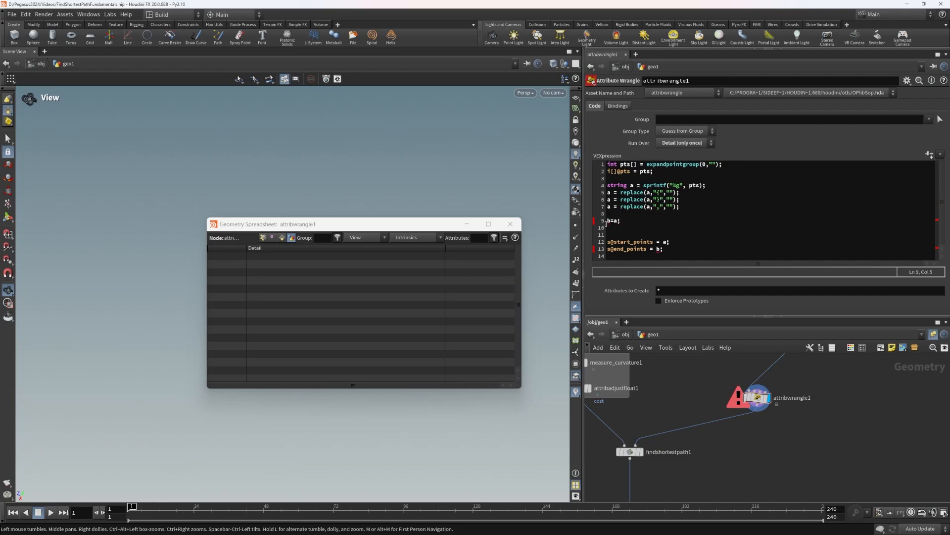
{"action": "left_click", "coordinate": [607, 222]}
{"action": "type", "text": "string"}
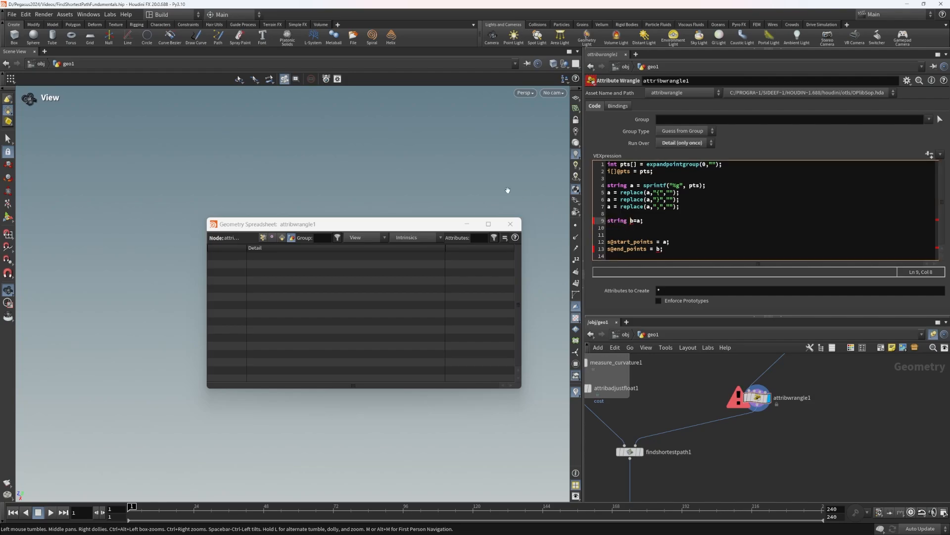
{"action": "left_click", "coordinate": [507, 190]}
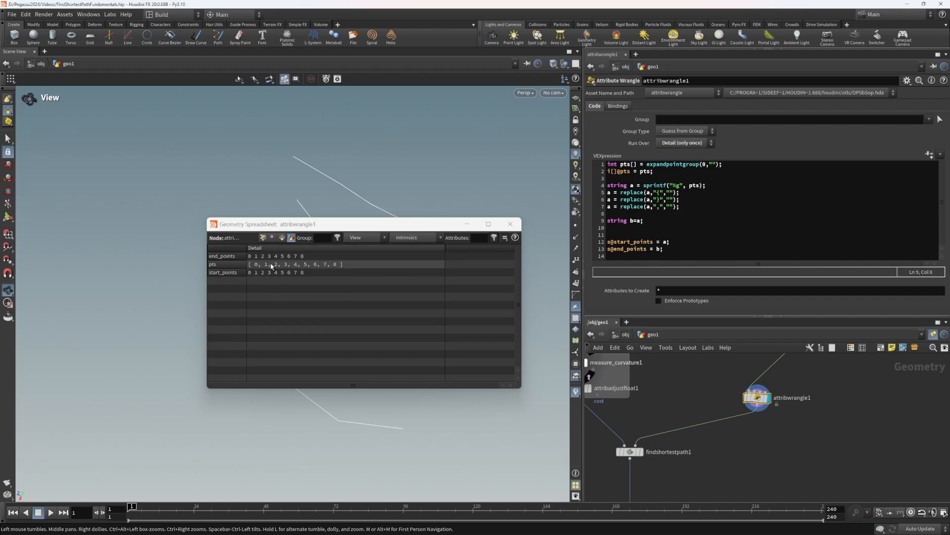
{"action": "left_click_drag", "start_coordinate": [654, 172], "coordinate": [619, 172]}
{"action": "key", "text": "shift+Home"}
{"action": "key", "text": "BackSpace"}
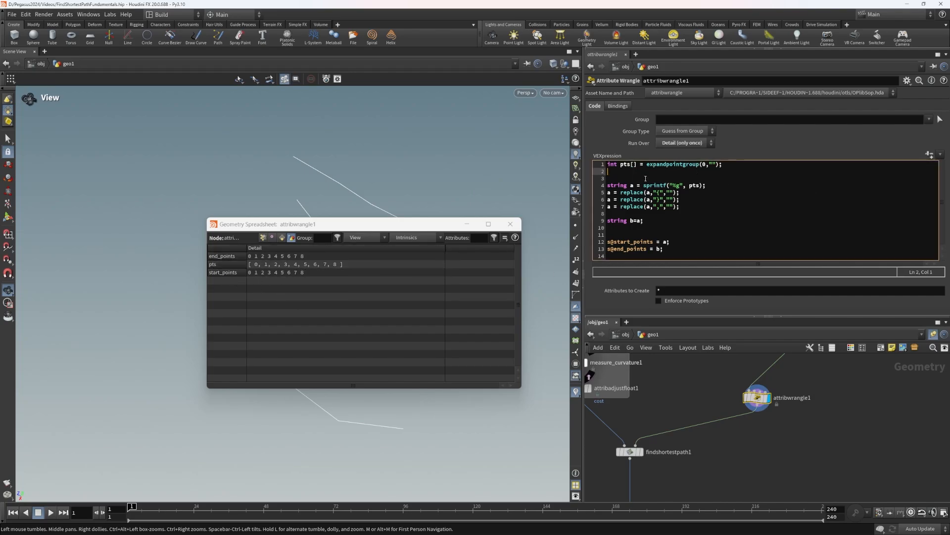
{"action": "key", "text": "BackSpace"}
{"action": "key", "text": "Delete"}
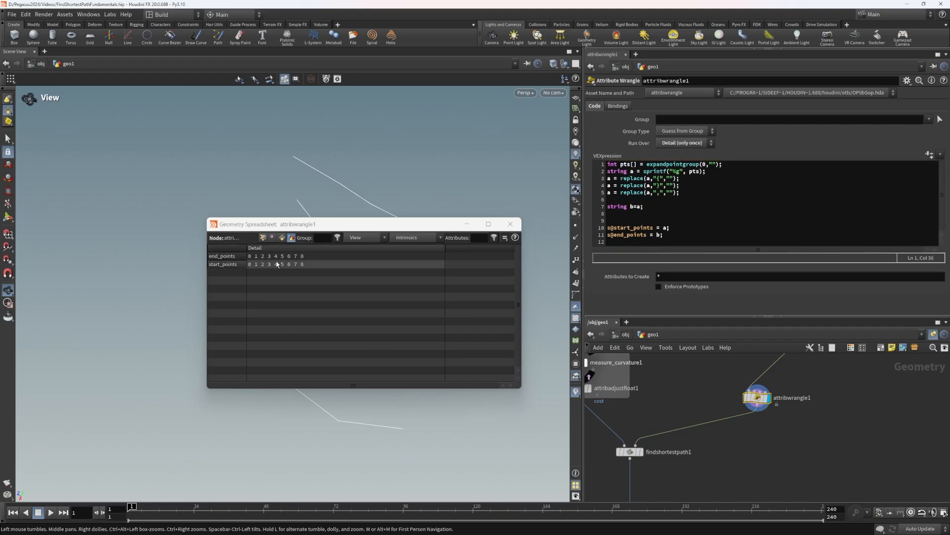
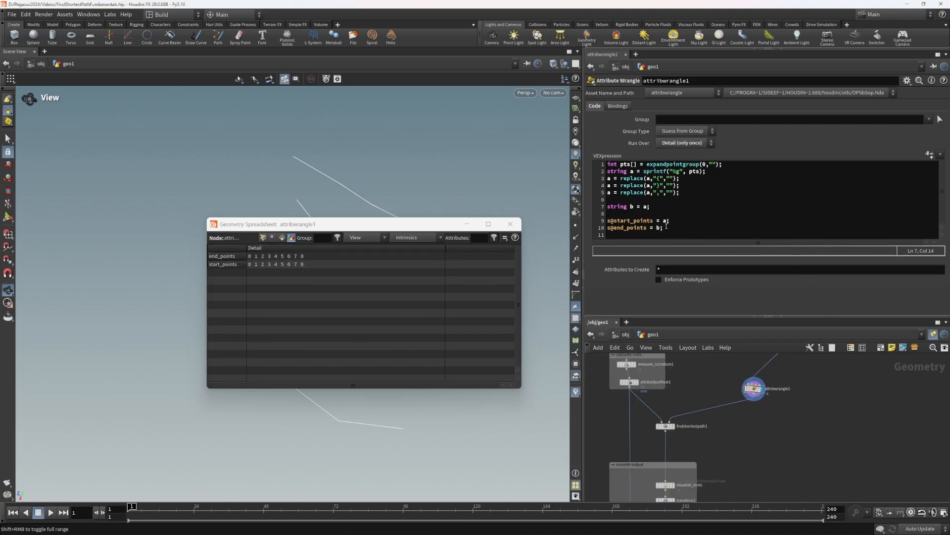
Set string b to a slice of a, trying a[1:] and settling on a[2:].
{"action": "left_click", "coordinate": [647, 207]}
{"action": "type", "text": "["}
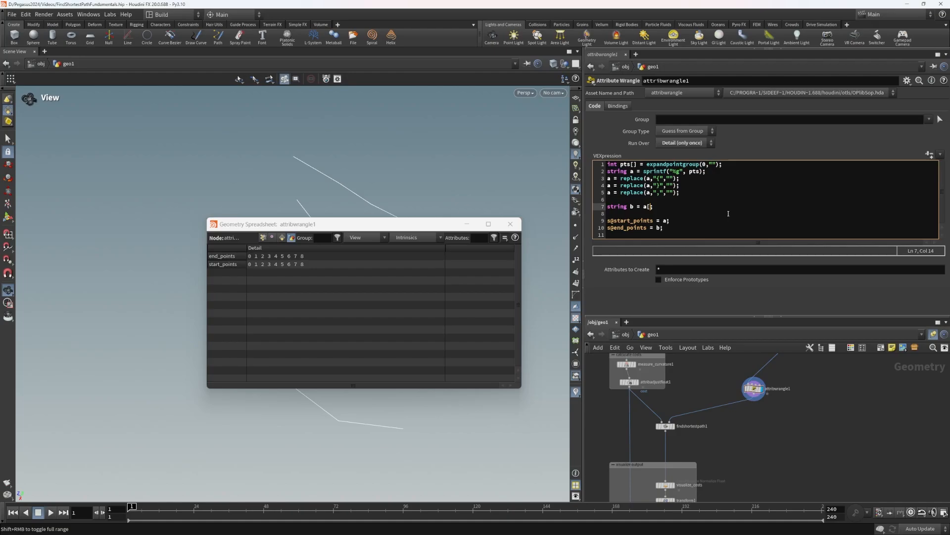
{"action": "type", "text": "1:]"}
{"action": "left_click", "coordinate": [499, 174]}
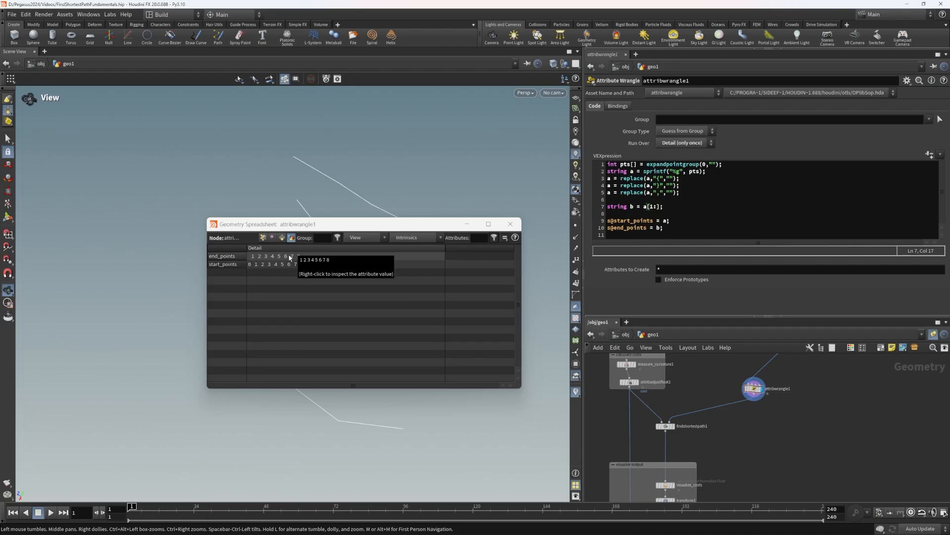
{"action": "double_click", "coordinate": [652, 206]}
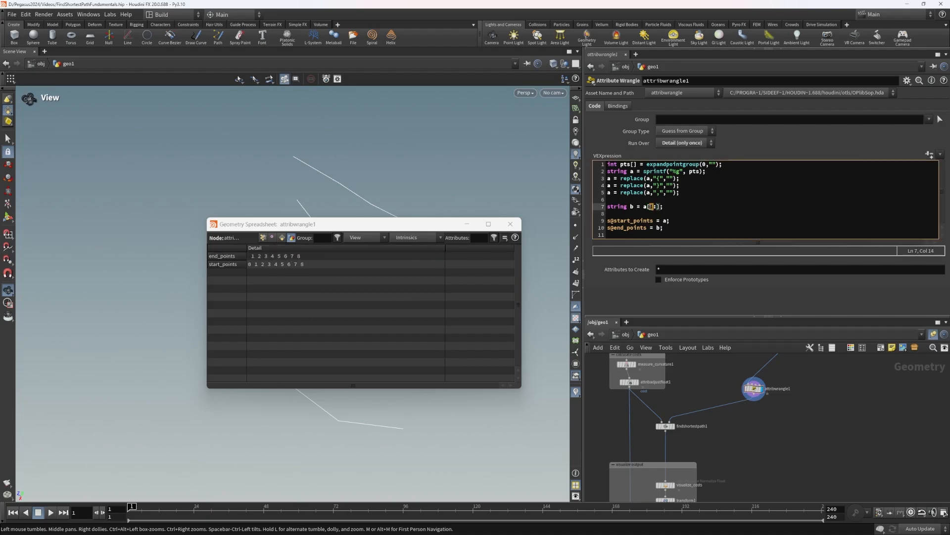
{"action": "type", "text": "2"}
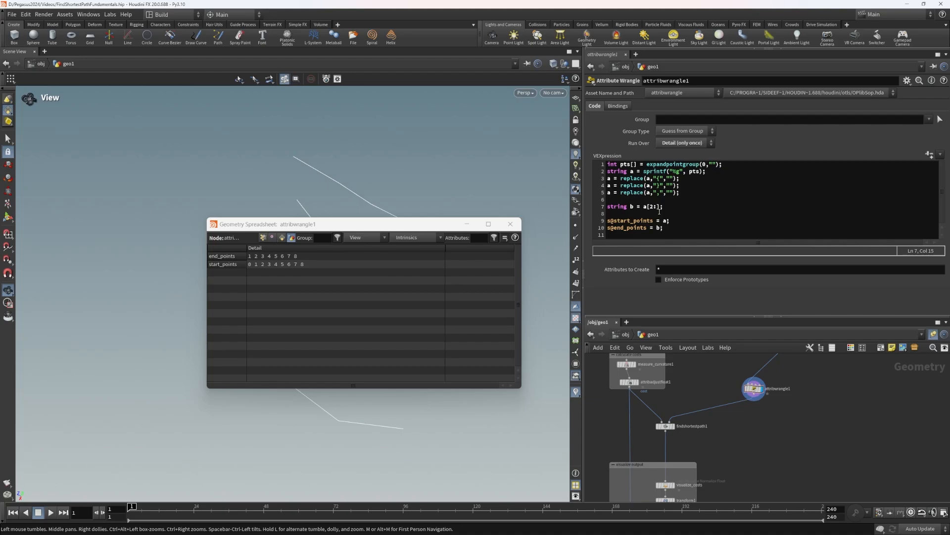
Add the line a = a[0:-1]; below the declaration of string b.
{"action": "left_click", "coordinate": [696, 209]}
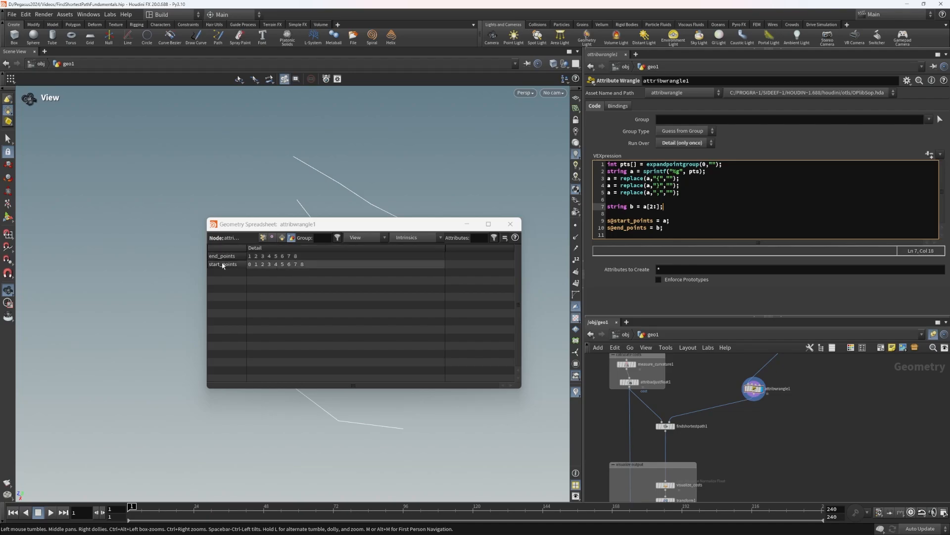
{"action": "key", "text": "Return"}
{"action": "type", "text": "a"}
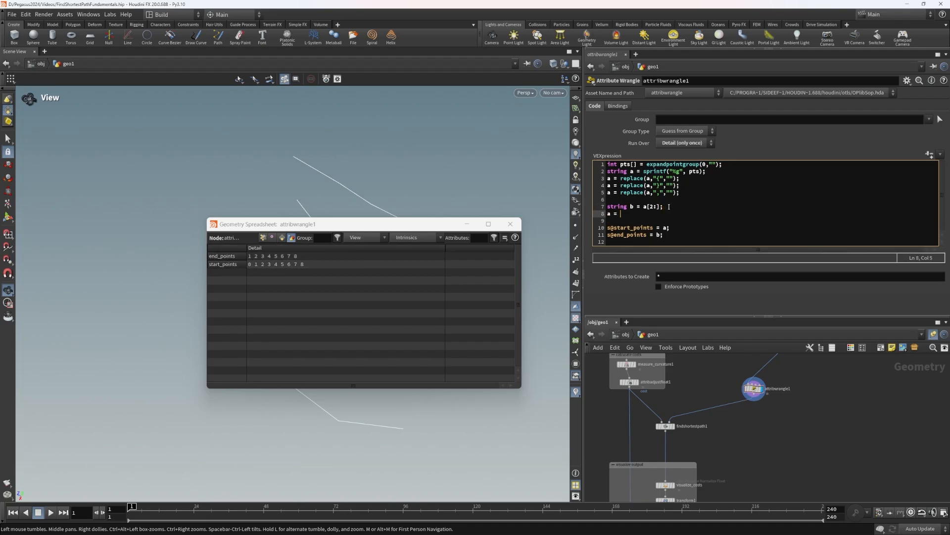
{"action": "type", "text": " = a[0:-1"}
{"action": "left_click", "coordinate": [453, 179]}
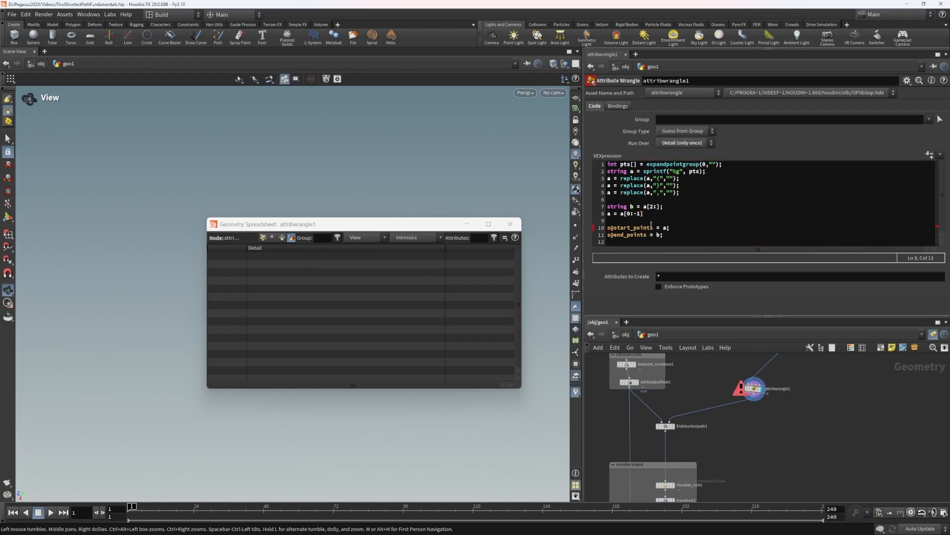
{"action": "left_click", "coordinate": [650, 215]}
{"action": "type", "text": ";"}
{"action": "left_click", "coordinate": [425, 159]}
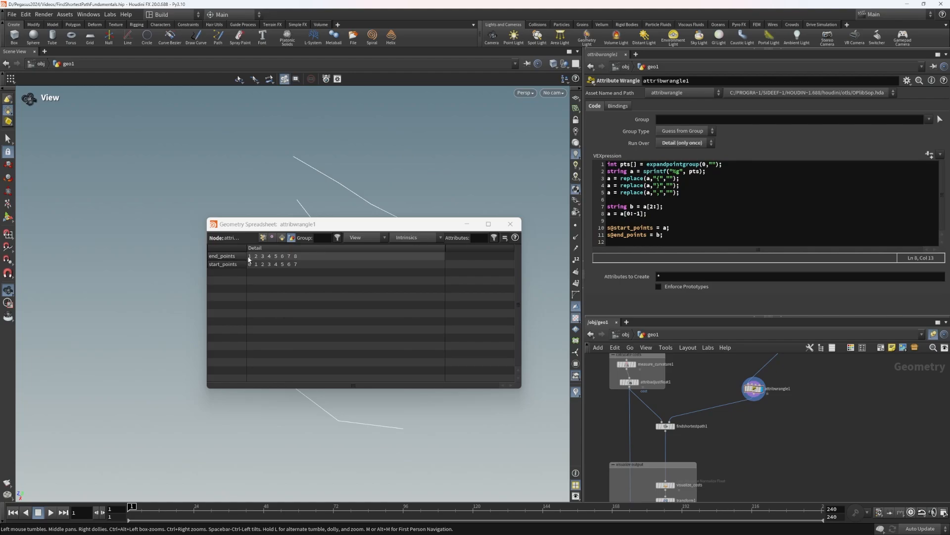
Inspect the full value of the start_points attribute for trailing characters and close the inspection window.
{"action": "right_click", "coordinate": [295, 265]}
{"action": "left_click", "coordinate": [290, 267]}
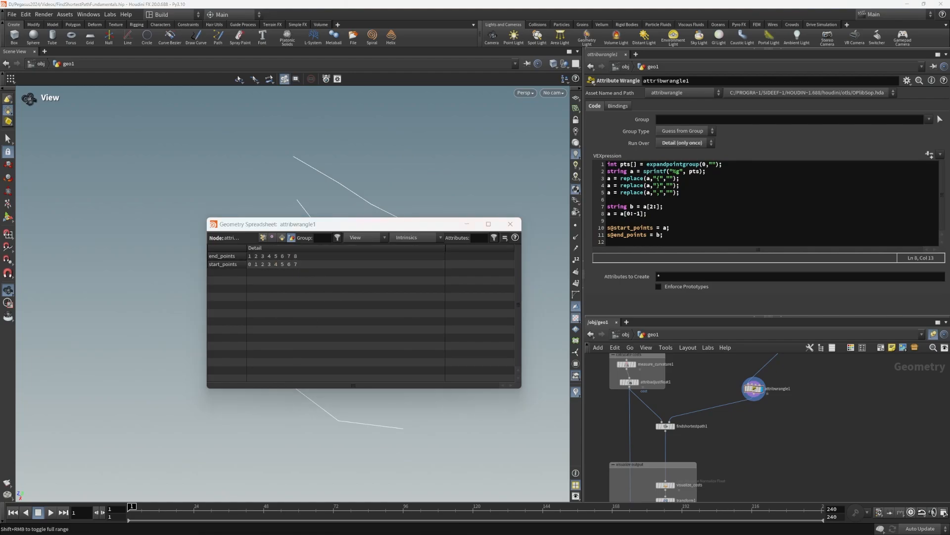
{"action": "left_click_drag", "start_coordinate": [429, 277], "coordinate": [428, 340]}
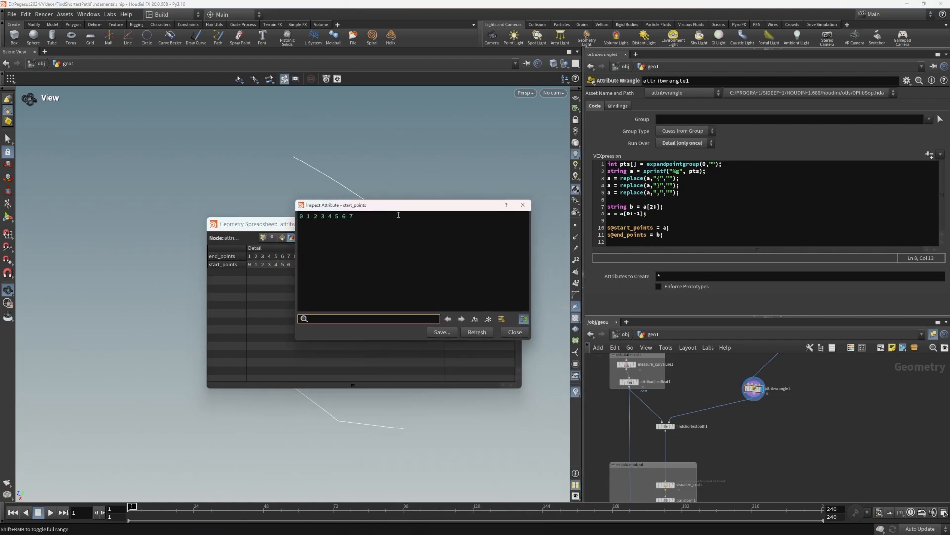
{"action": "left_click_drag", "start_coordinate": [357, 219], "coordinate": [354, 218]}
{"action": "left_click", "coordinate": [523, 204]}
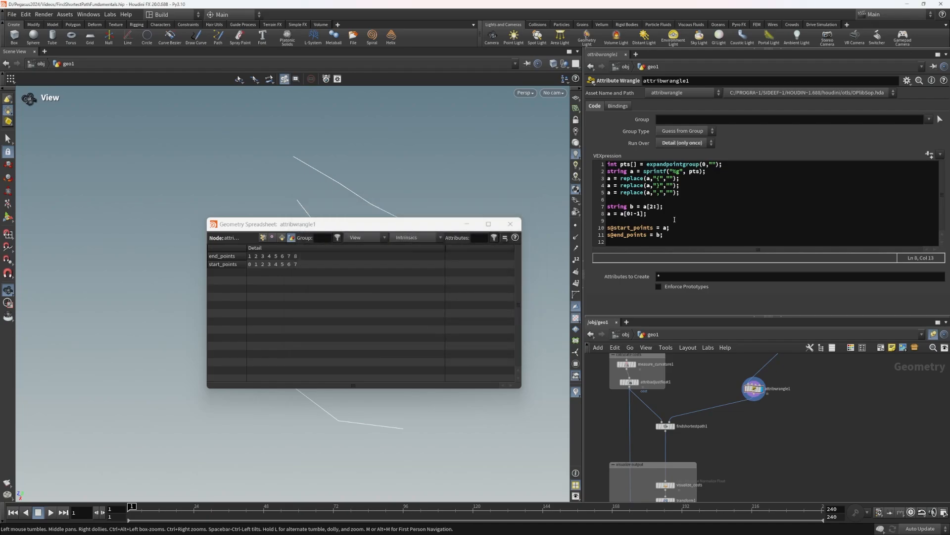
Change the slice of a to a[0:-2] and inspect the start_points attribute value again.
{"action": "double_click", "coordinate": [639, 214]}
{"action": "left_click", "coordinate": [427, 168]}
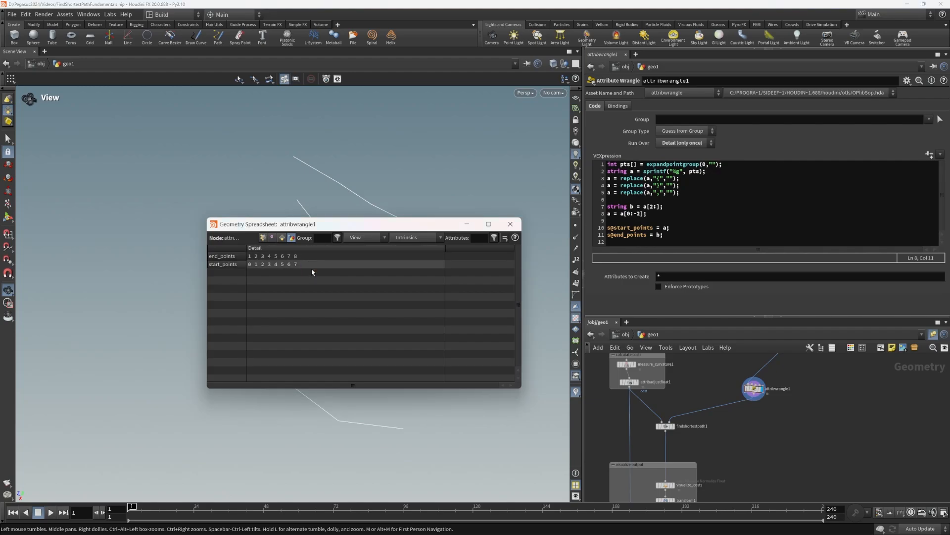
{"action": "double_click", "coordinate": [430, 264]}
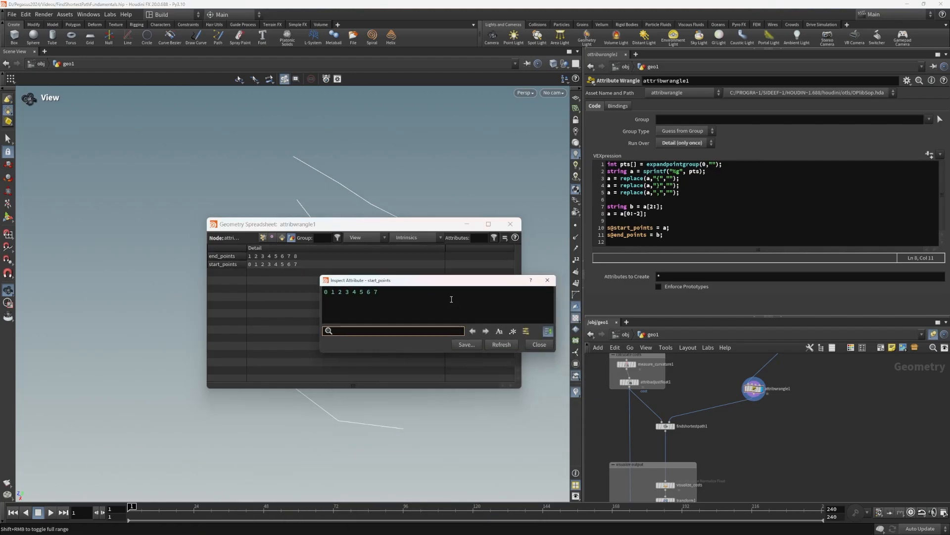
{"action": "left_click_drag", "start_coordinate": [379, 292], "coordinate": [371, 292]}
{"action": "left_click", "coordinate": [364, 293]}
{"action": "key", "text": "ctrl+a"}
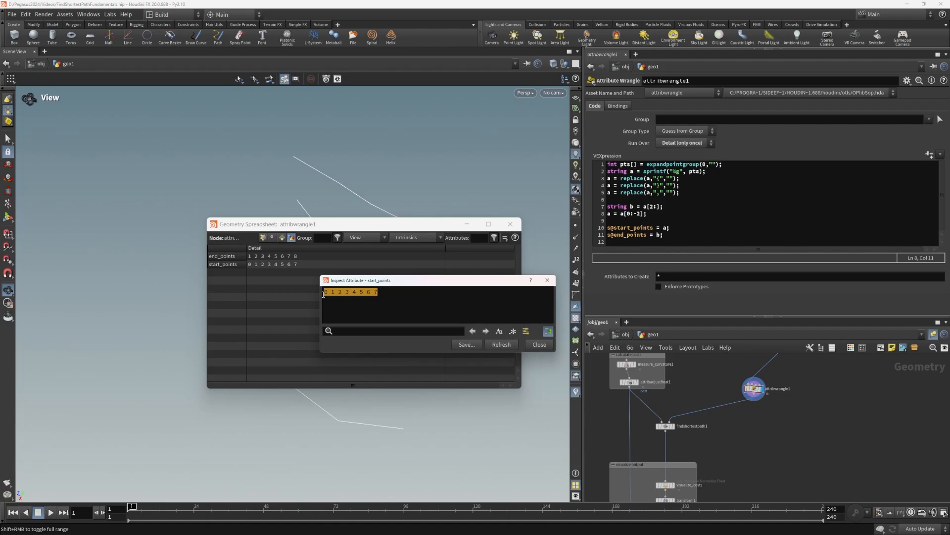
{"action": "left_click", "coordinate": [548, 280]}
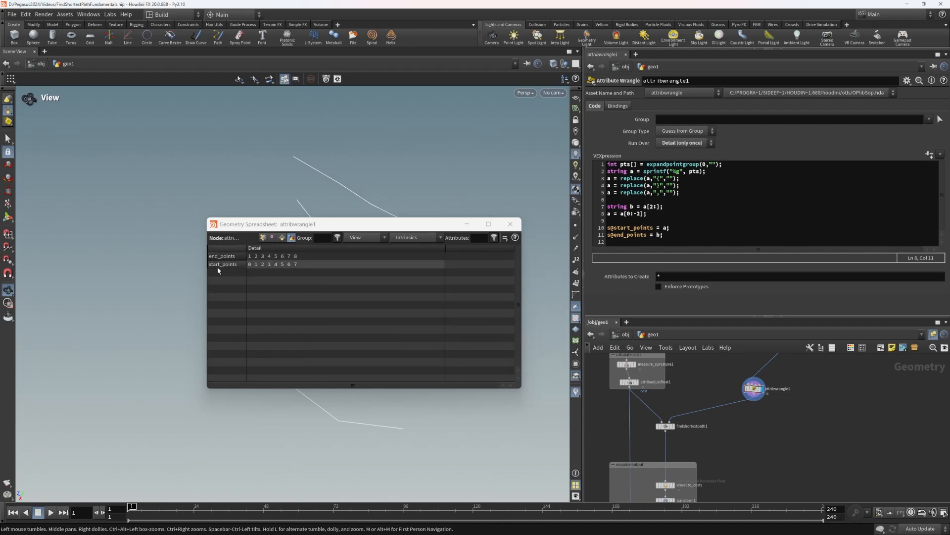
Close the geometry spreadsheet and open the parameters of the findshortestpath1 node.
{"action": "left_click", "coordinate": [514, 229]}
{"action": "mouse_move", "coordinate": [815, 444]}
{"action": "middle_mouse_down"}
{"action": "mouse_move", "coordinate": [811, 405]}
{"action": "mouse_move", "coordinate": [821, 441]}
{"action": "middle_mouse_up"}
{"action": "left_click", "coordinate": [758, 385]}
{"action": "mouse_move", "coordinate": [749, 421]}
{"action": "middle_mouse_down"}
{"action": "mouse_move", "coordinate": [765, 411]}
{"action": "mouse_move", "coordinate": [761, 432]}
{"action": "middle_mouse_up"}
{"action": "left_click", "coordinate": [686, 412]}
Set findshortestpath1's Start Points to `details(1,"start_points")` and check what the expression evaluates to.
{"action": "left_click_drag", "start_coordinate": [689, 107], "coordinate": [624, 122]}
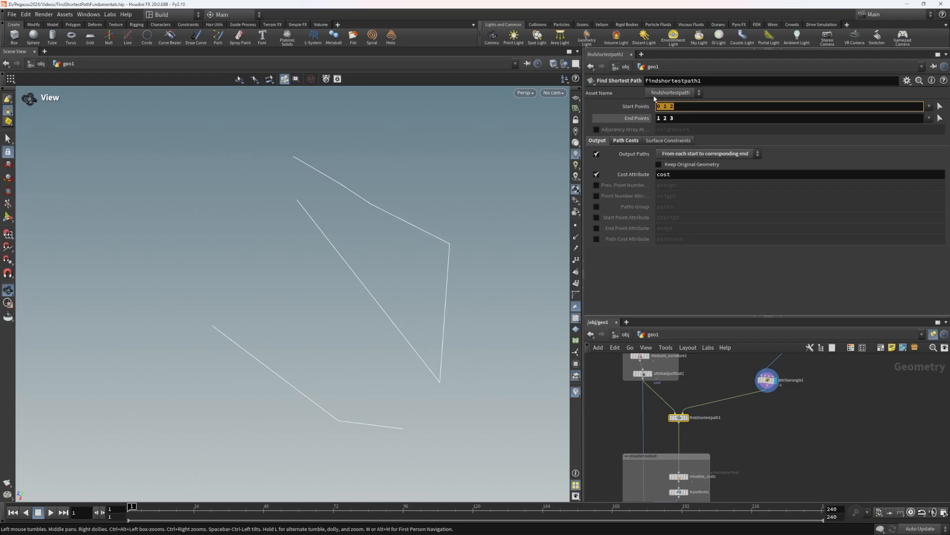
{"action": "type", "text": "detai"}
{"action": "key", "text": "BackSpace"}
{"action": "key", "text": "BackSpace"}
{"action": "key", "text": "BackSpace"}
{"action": "key", "text": "BackSpace"}
{"action": "key", "text": "BackSpace"}
{"action": "key", "text": "BackSpace"}
{"action": "key", "text": "BackSpace"}
{"action": "type", "text": "`details"}
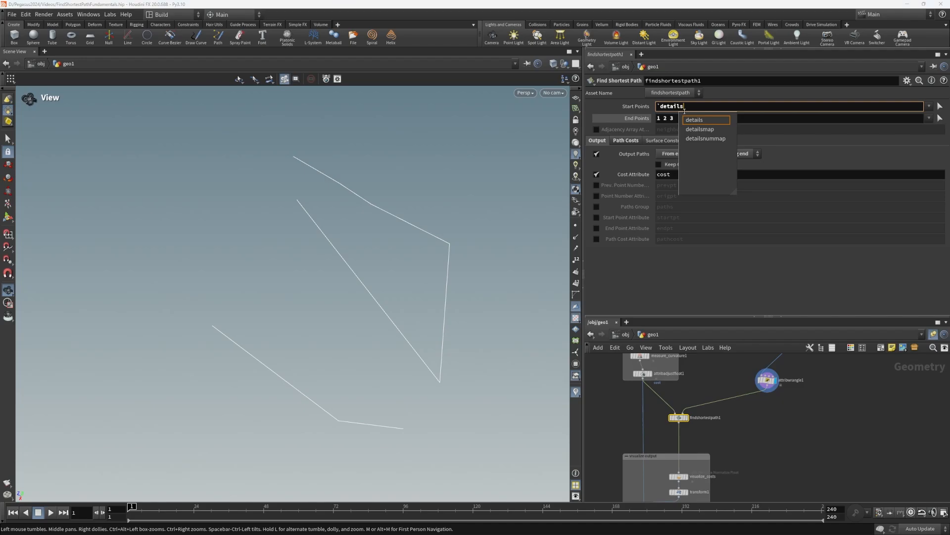
{"action": "key", "text": "BackSpace"}
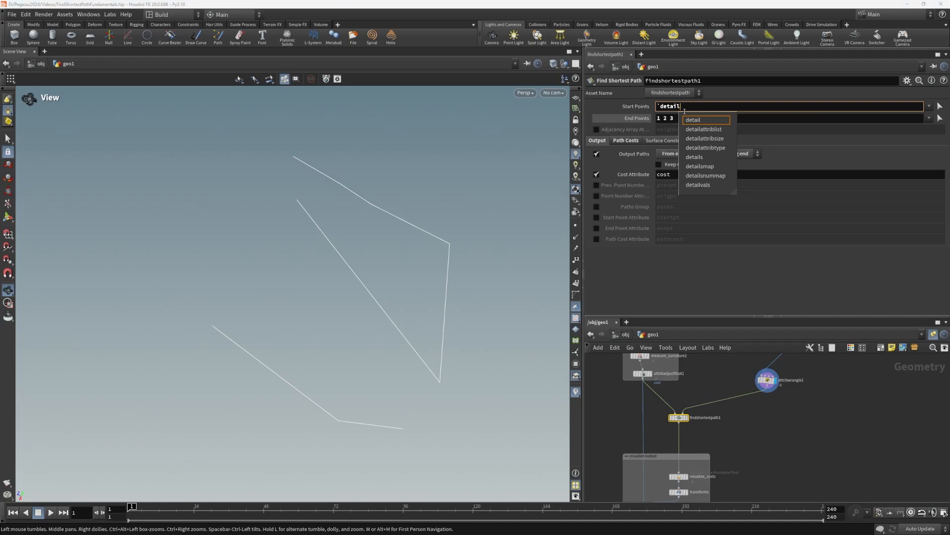
{"action": "type", "text": "s("}
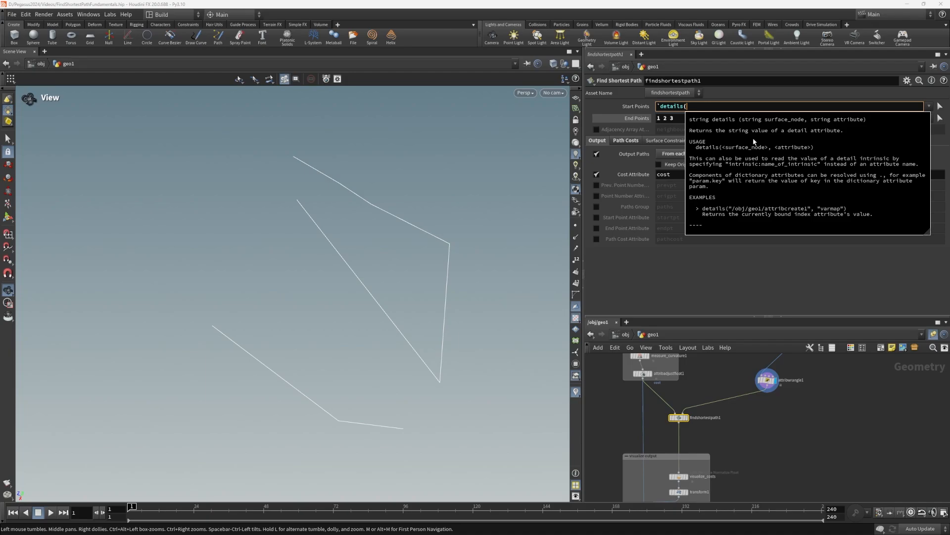
{"action": "type", "text": "1"}
{"action": "left_click", "coordinate": [729, 106]}
{"action": "type", "text": "1,"}
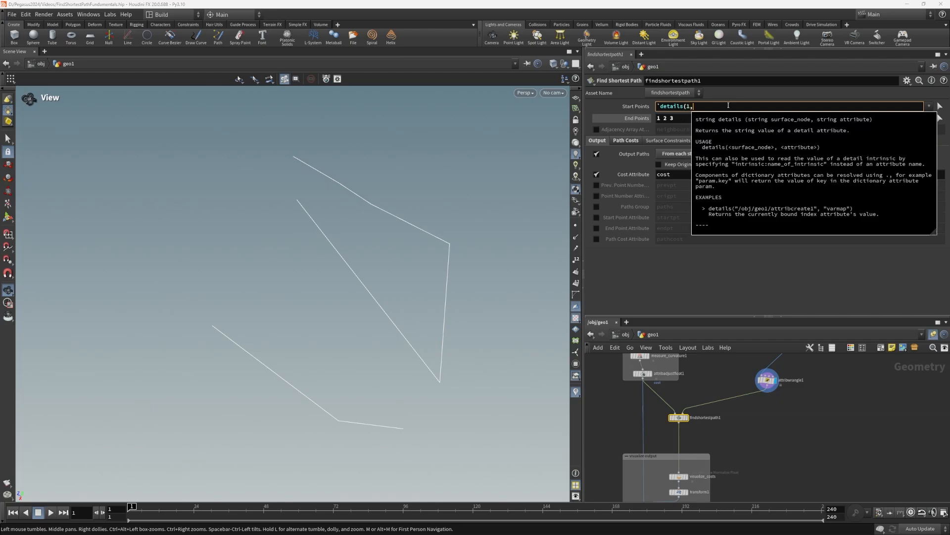
{"action": "type", "text": "\"start_"}
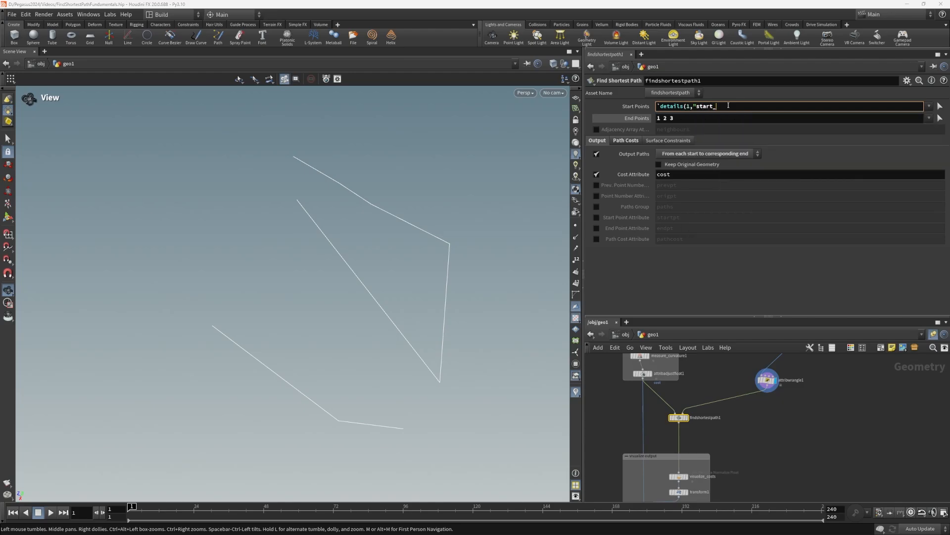
{"action": "type", "text": "points\")"}
{"action": "key", "text": "Return"}
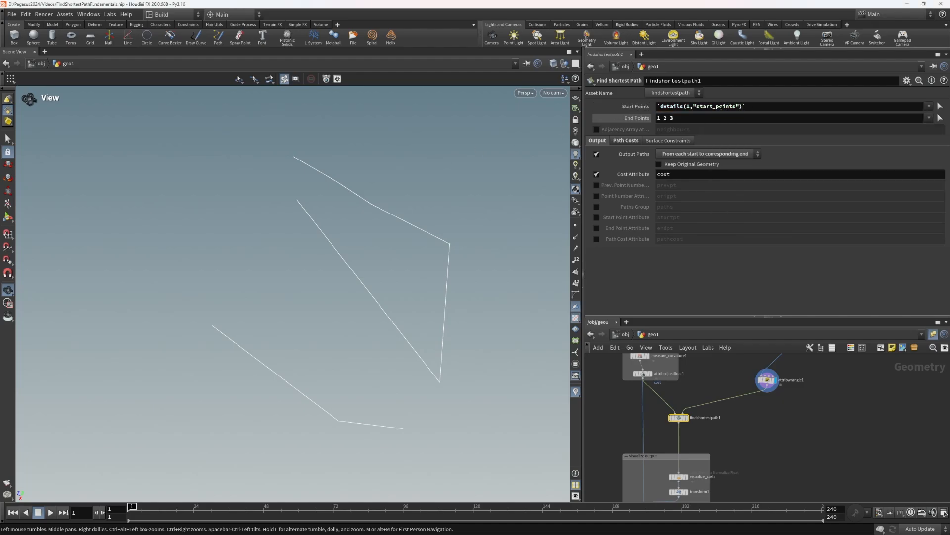
{"action": "left_click", "coordinate": [643, 107]}
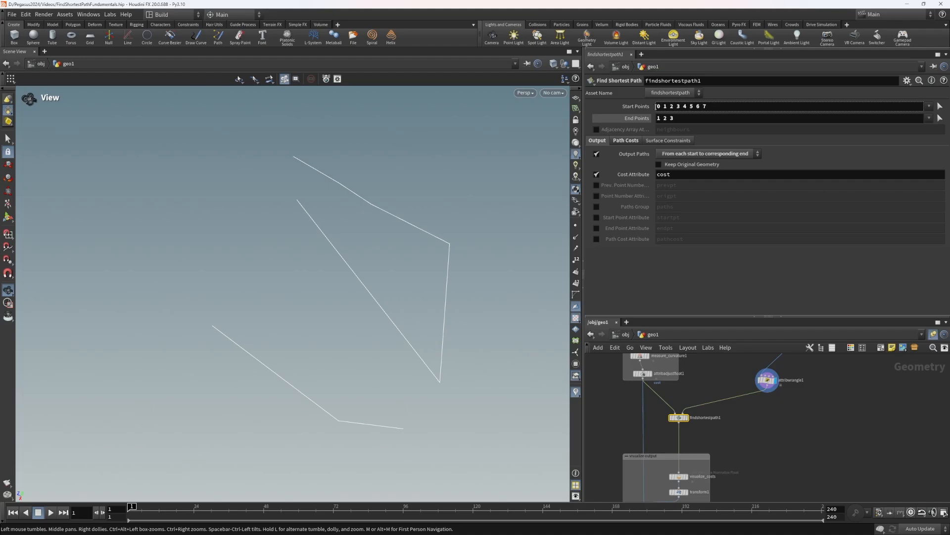
{"action": "left_click", "coordinate": [638, 106]}
Copy the Start Points expression to End Points and change it to `details(1,"end_points")`.
{"action": "left_click", "coordinate": [742, 107]}
{"action": "key", "text": "ctrl+a"}
{"action": "key", "text": "ctrl+c"}
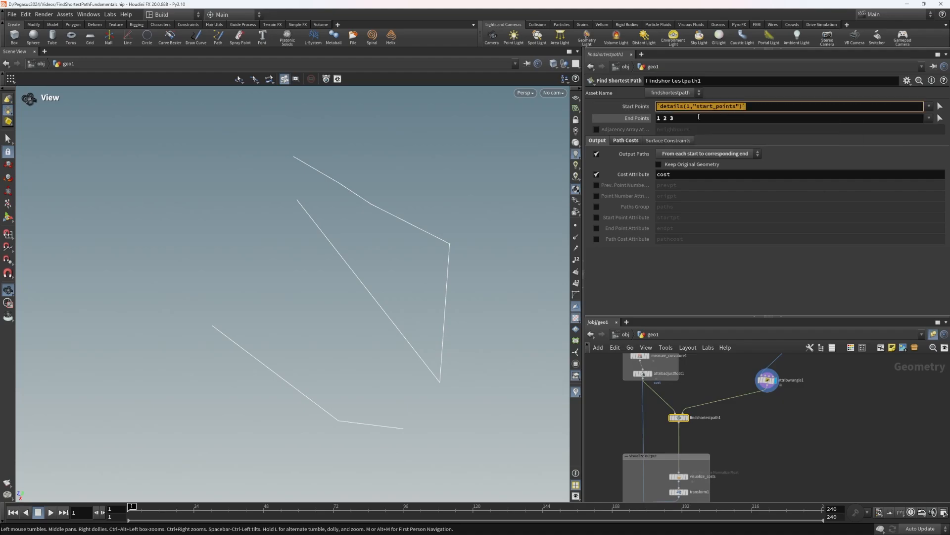
{"action": "left_click", "coordinate": [712, 118]}
{"action": "key", "text": "ctrl+a"}
{"action": "key", "text": "ctrl+v"}
{"action": "left_click_drag", "start_coordinate": [714, 118], "coordinate": [698, 119]}
{"action": "type", "text": "end"}
{"action": "key", "text": "Return"}
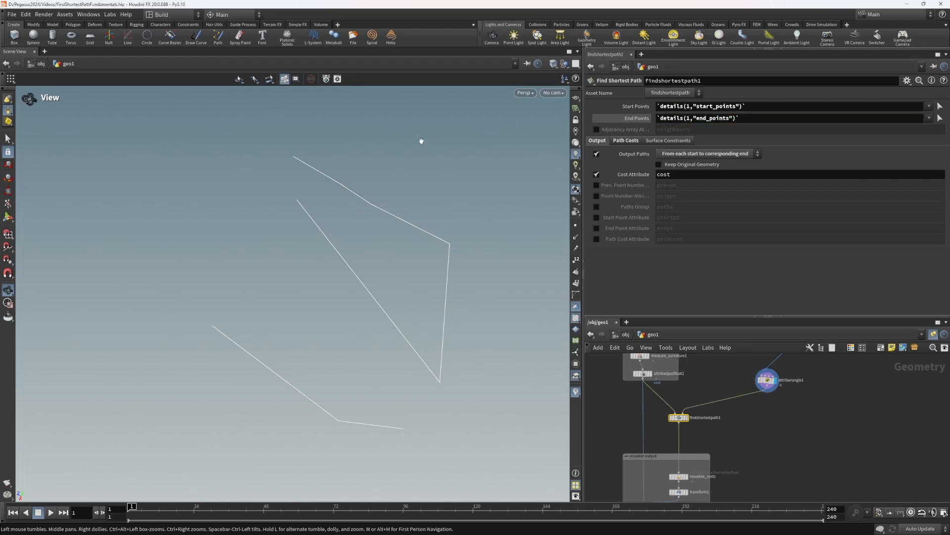
Check the evaluated values of the End Points and Start Points expressions, then return to showing the expressions.
{"action": "left_click", "coordinate": [629, 119]}
{"action": "left_click", "coordinate": [630, 118]}
{"action": "left_click", "coordinate": [637, 107]}
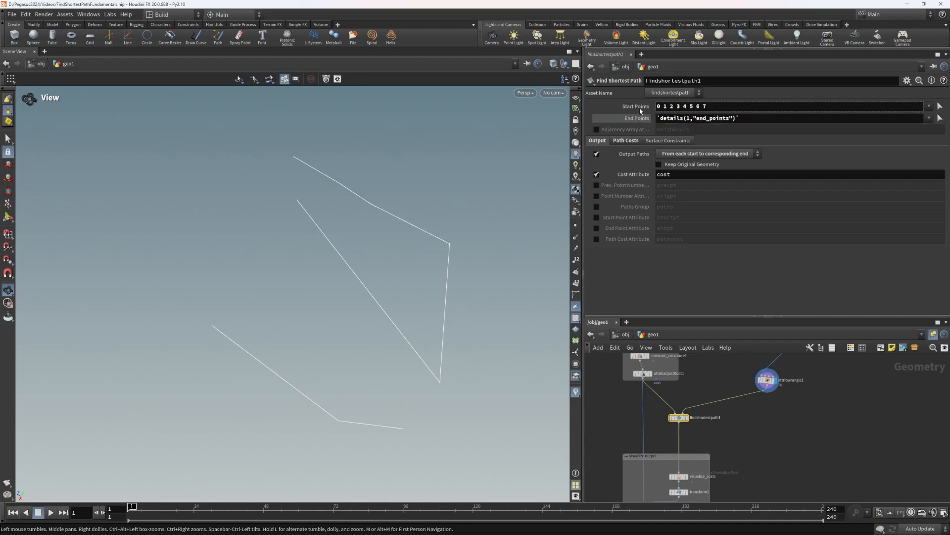
{"action": "left_click", "coordinate": [639, 107]}
Display the merge node below findshortestpath1 and examine the paths on the terrain.
{"action": "middle_click_drag", "start_coordinate": [797, 440], "coordinate": [794, 419]}
{"action": "scroll", "coordinate": [794, 418], "scroll_direction": "down", "scroll_amount": 2}
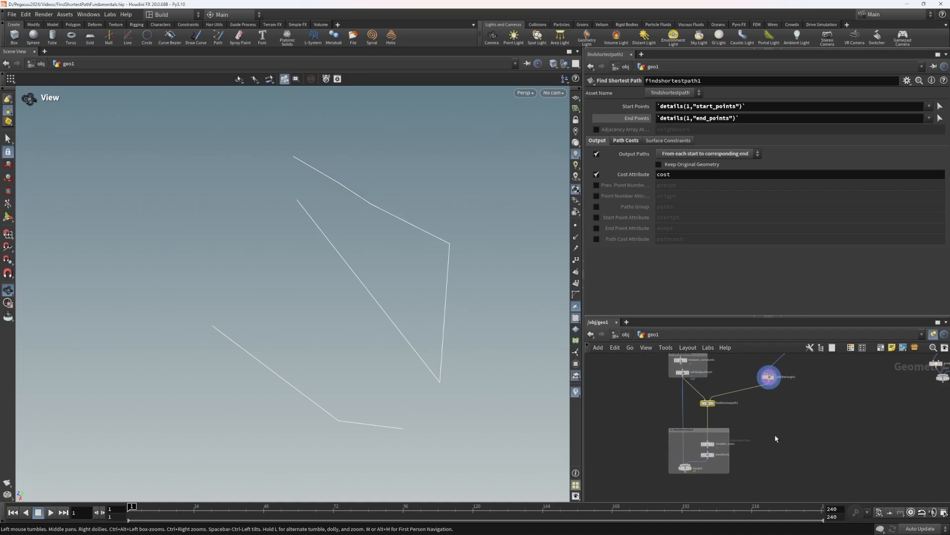
{"action": "left_click", "coordinate": [687, 467]}
{"action": "left_click_drag", "start_coordinate": [386, 288], "coordinate": [360, 284]}
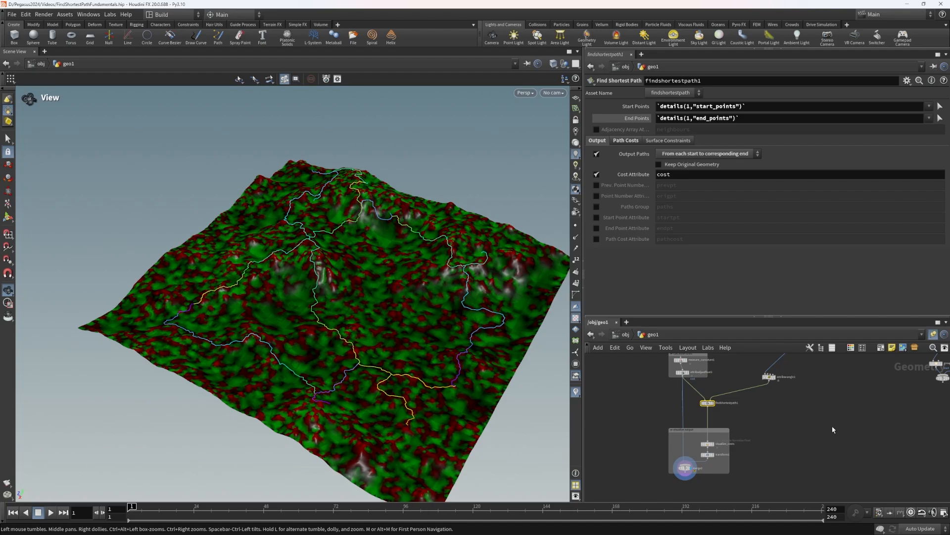
Select the curve2 node and display its curves alone in the viewport.
{"action": "middle_click_drag", "start_coordinate": [841, 392], "coordinate": [839, 432]}
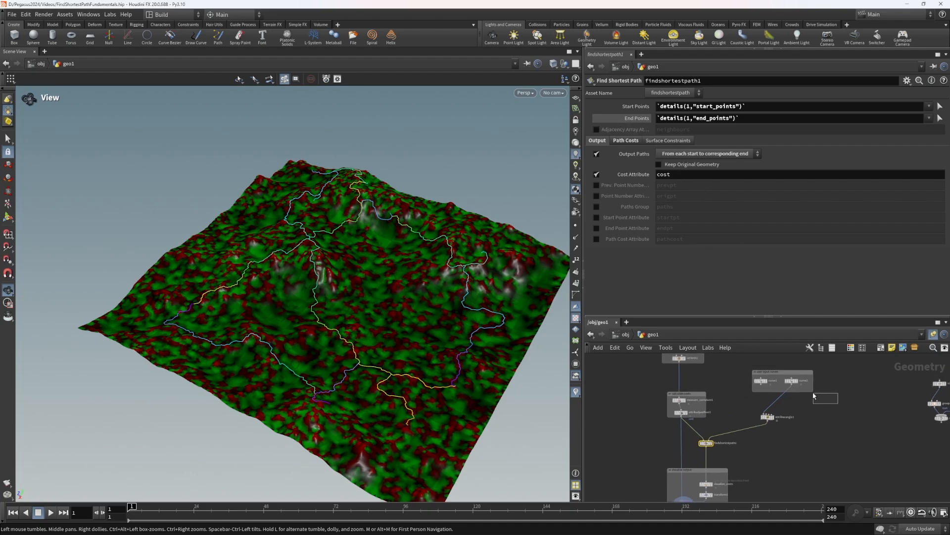
{"action": "left_click", "coordinate": [792, 380]}
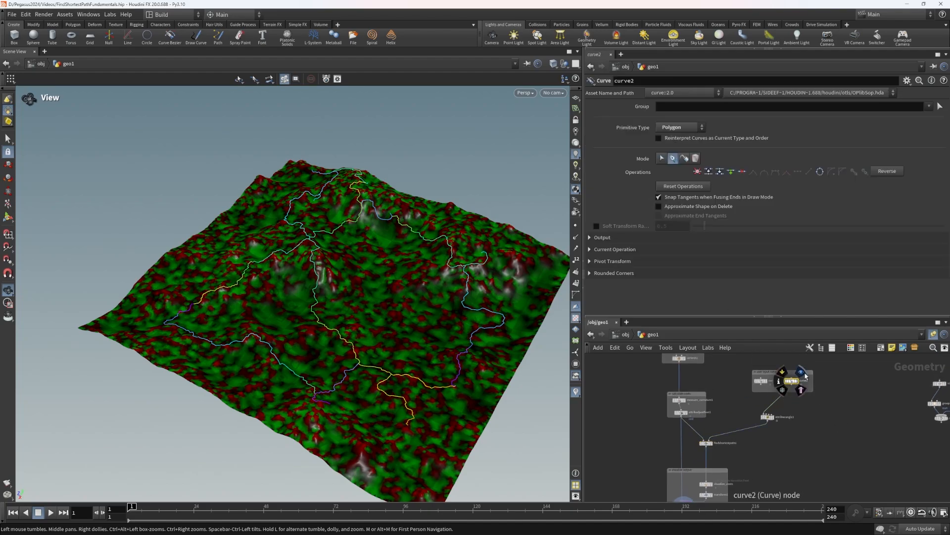
{"action": "left_click", "coordinate": [803, 373]}
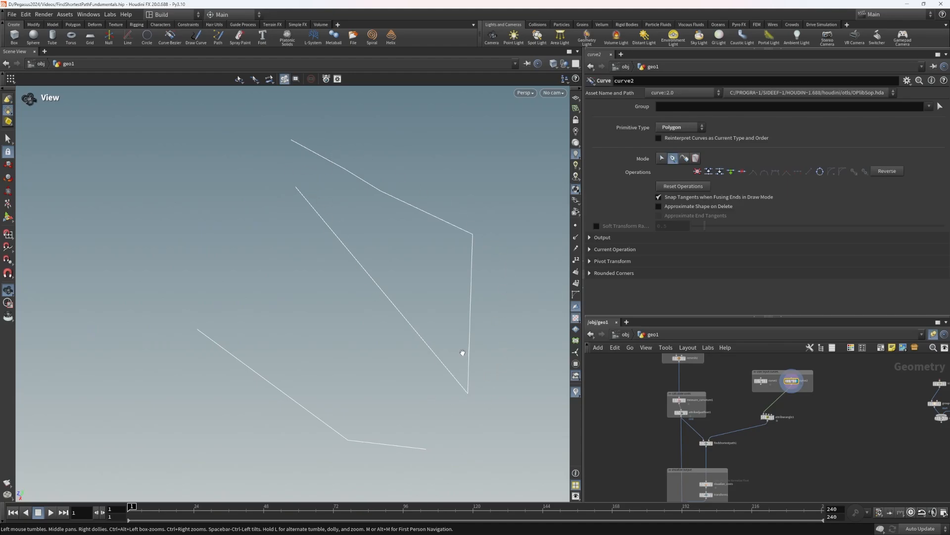
{"action": "left_click_drag", "start_coordinate": [371, 422], "coordinate": [388, 394]}
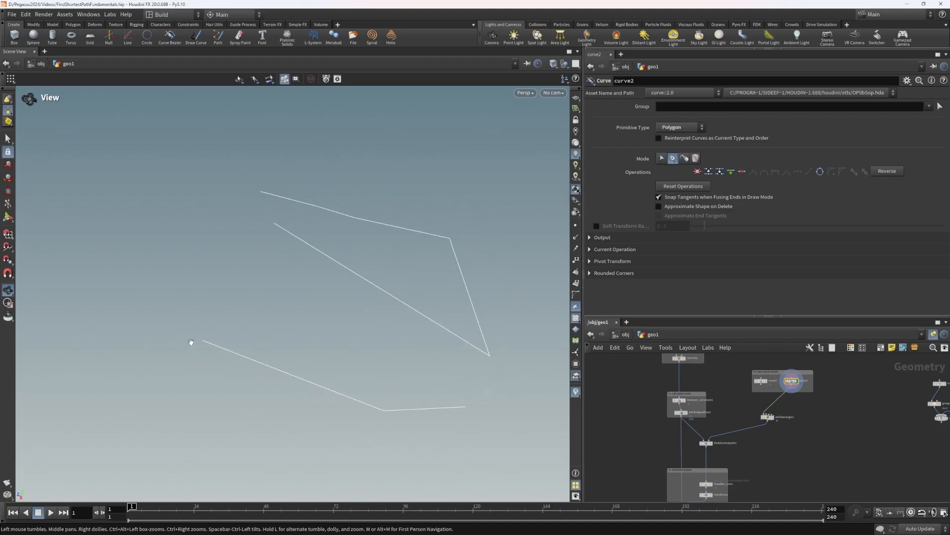
{"action": "left_click_drag", "start_coordinate": [367, 346], "coordinate": [354, 312]}
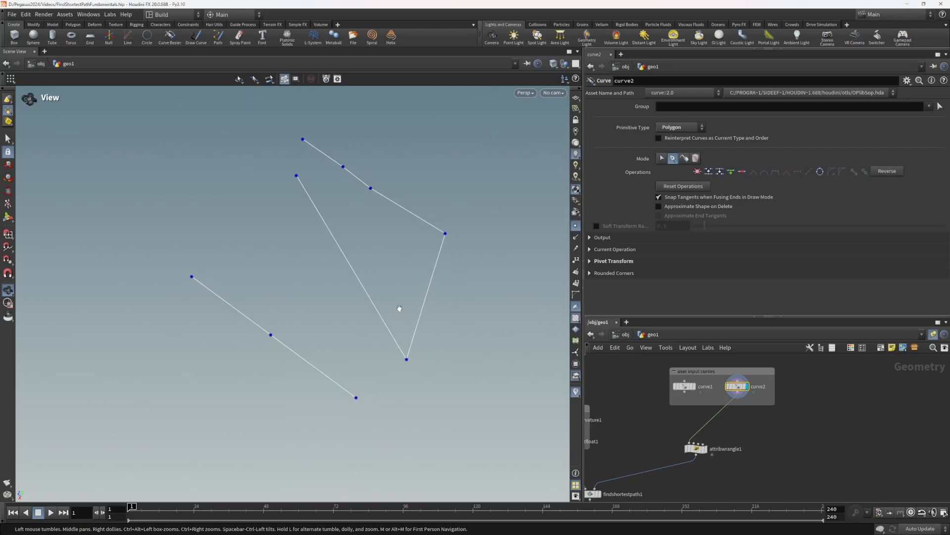
Delete the middle point and the lower end point of curve2's separate three-point curve with the Curve tool.
{"action": "key", "text": "Return"}
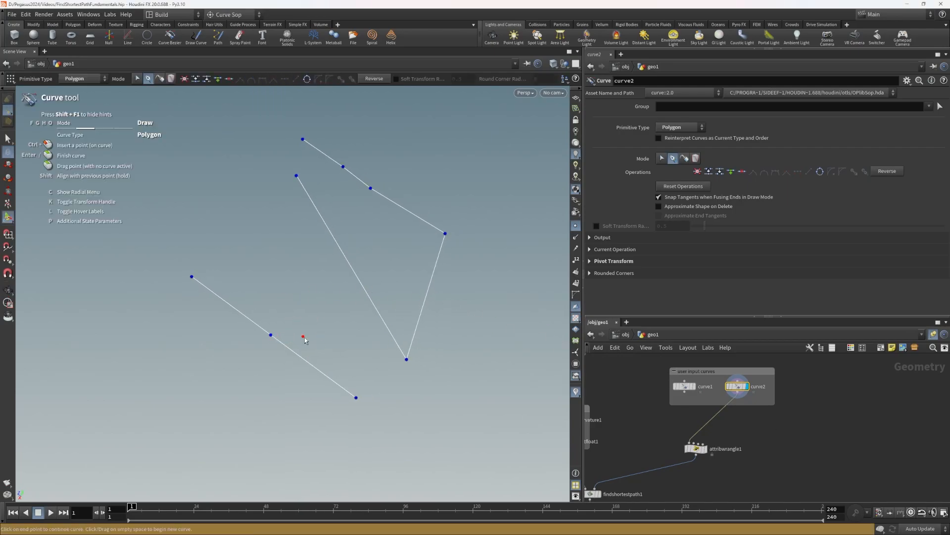
{"action": "middle_click_drag", "start_coordinate": [271, 335], "coordinate": [272, 337]}
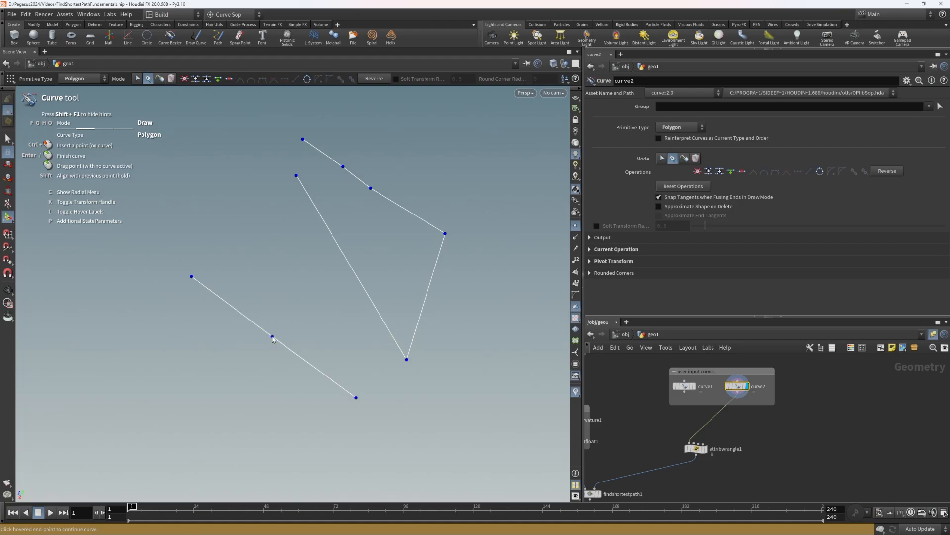
{"action": "key", "text": "c"}
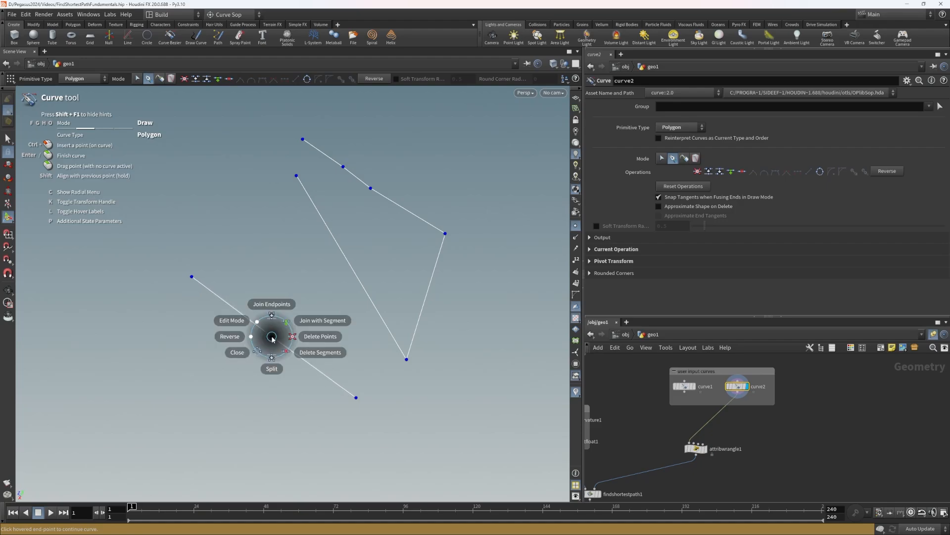
{"action": "left_click", "coordinate": [301, 341]}
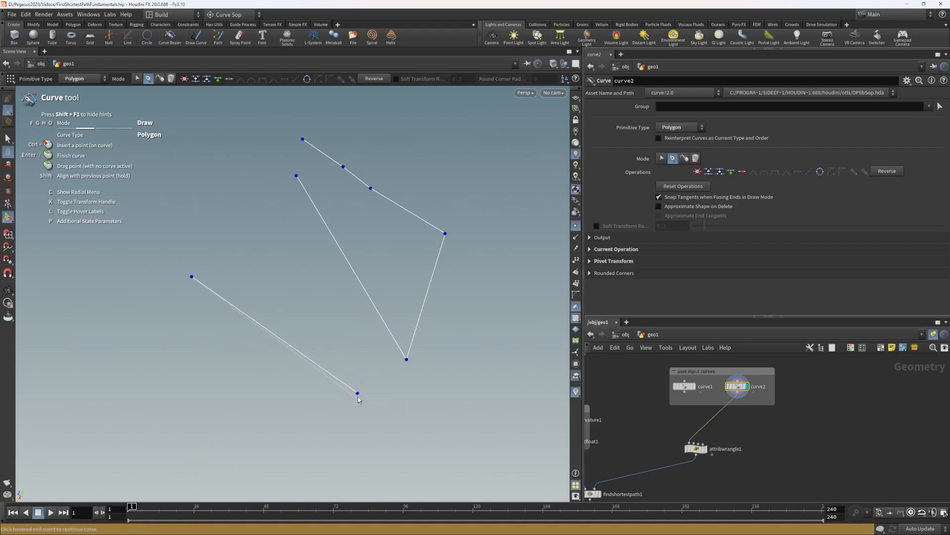
{"action": "key", "text": "c"}
{"action": "left_click", "coordinate": [389, 394]}
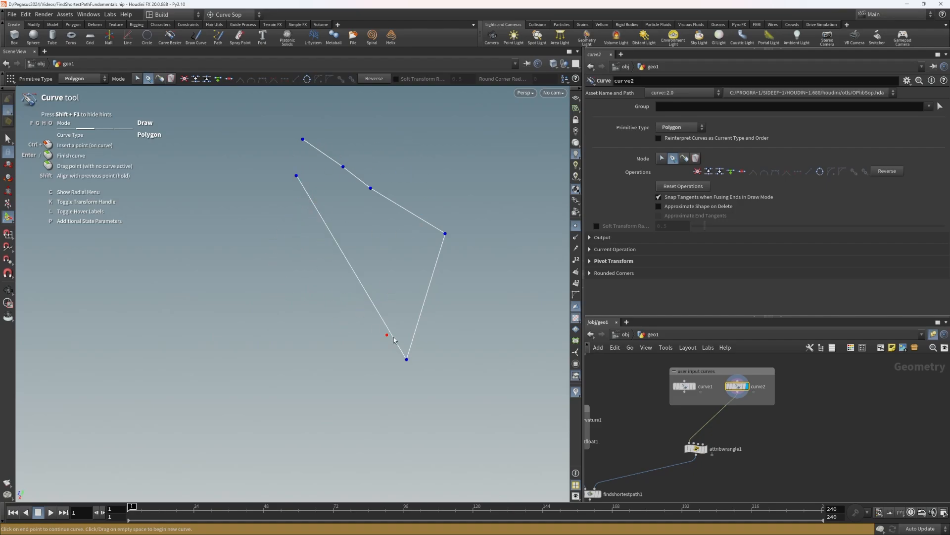
{"action": "key", "text": "Escape"}
{"action": "left_click_drag", "start_coordinate": [315, 231], "coordinate": [328, 219]}
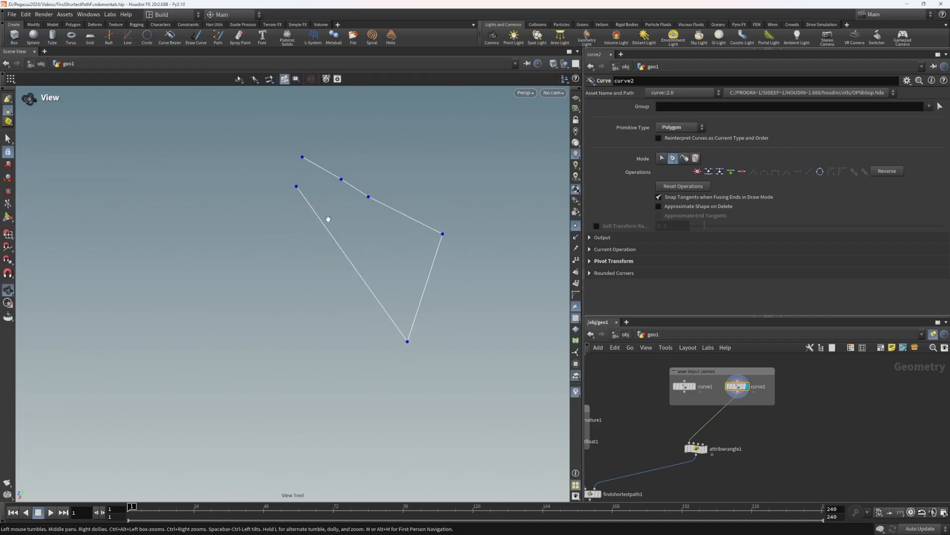
Display findshortestpath1 and examine the path generated from the edited curve2.
{"action": "scroll", "coordinate": [781, 436], "scroll_direction": "down", "scroll_amount": 3}
{"action": "middle_click_drag", "start_coordinate": [782, 436], "coordinate": [789, 374]}
{"action": "scroll", "coordinate": [678, 408], "scroll_direction": "up", "scroll_amount": 1}
{"action": "left_click", "coordinate": [685, 407]}
{"action": "left_click_drag", "start_coordinate": [377, 218], "coordinate": [381, 240]}
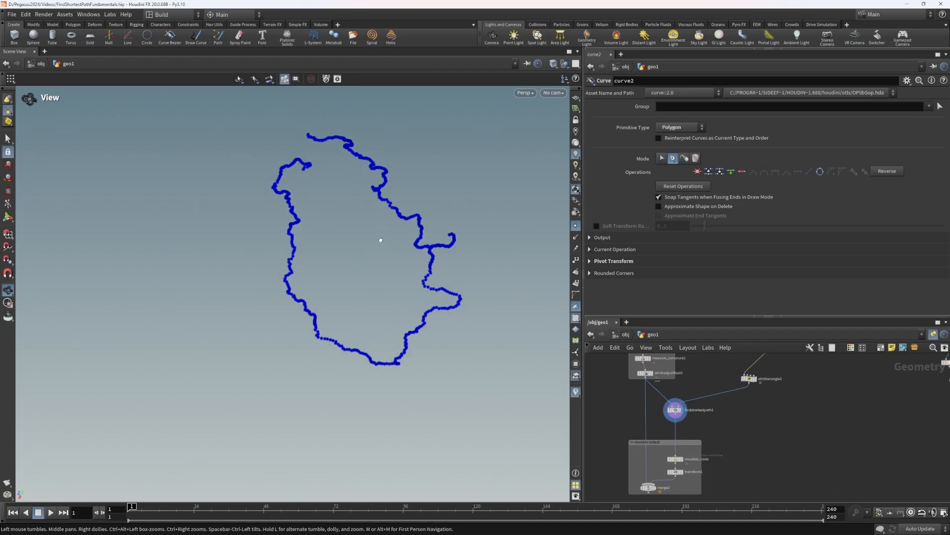
Display the merge node with the terrain and turn off point display in the viewport.
{"action": "middle_click_drag", "start_coordinate": [764, 435], "coordinate": [763, 409]}
{"action": "left_click", "coordinate": [653, 460]}
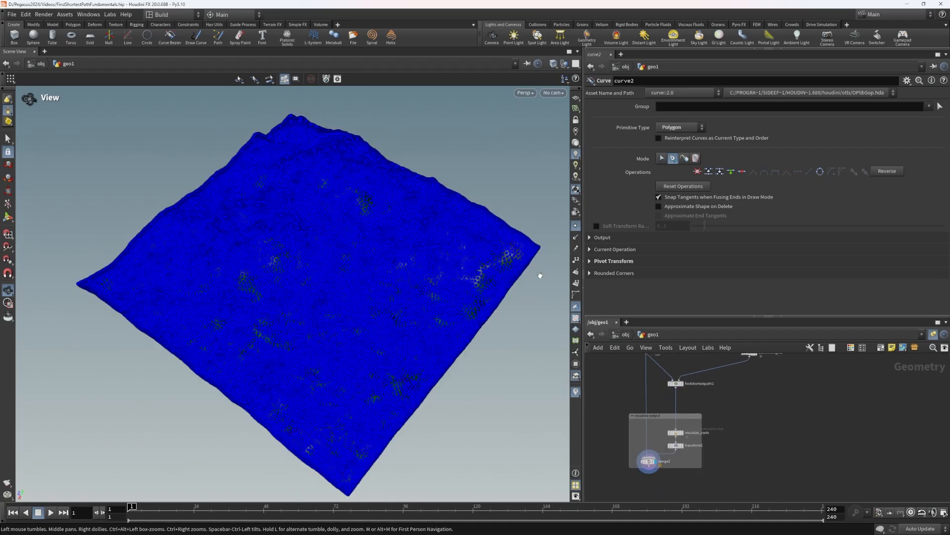
{"action": "left_click", "coordinate": [575, 226]}
{"action": "scroll", "coordinate": [425, 238], "scroll_direction": "up", "scroll_amount": 3}
{"action": "left_click_drag", "start_coordinate": [425, 238], "coordinate": [421, 228]}
{"action": "scroll", "coordinate": [665, 377], "scroll_direction": "down", "scroll_amount": 1}
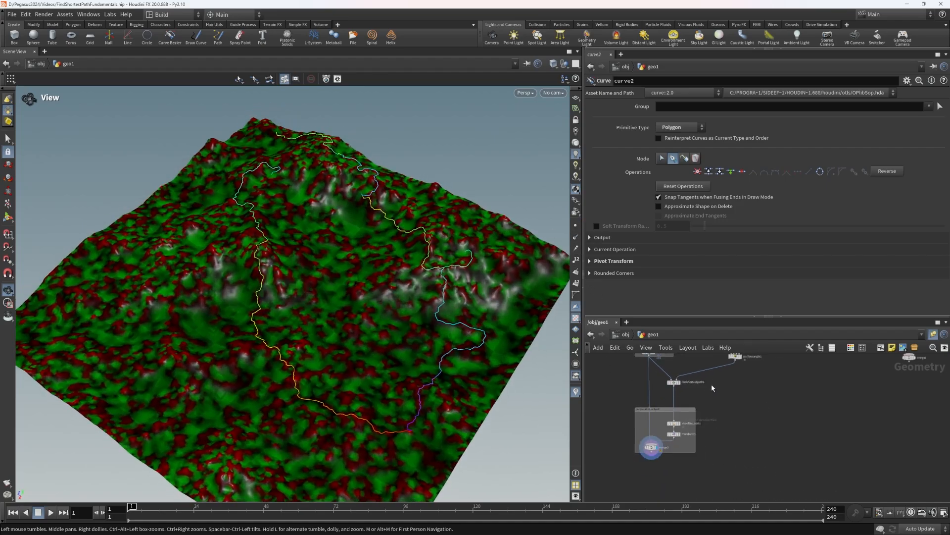
Add a new Curve node to the network beside curve2.
{"action": "middle_click_drag", "start_coordinate": [713, 387], "coordinate": [697, 447]}
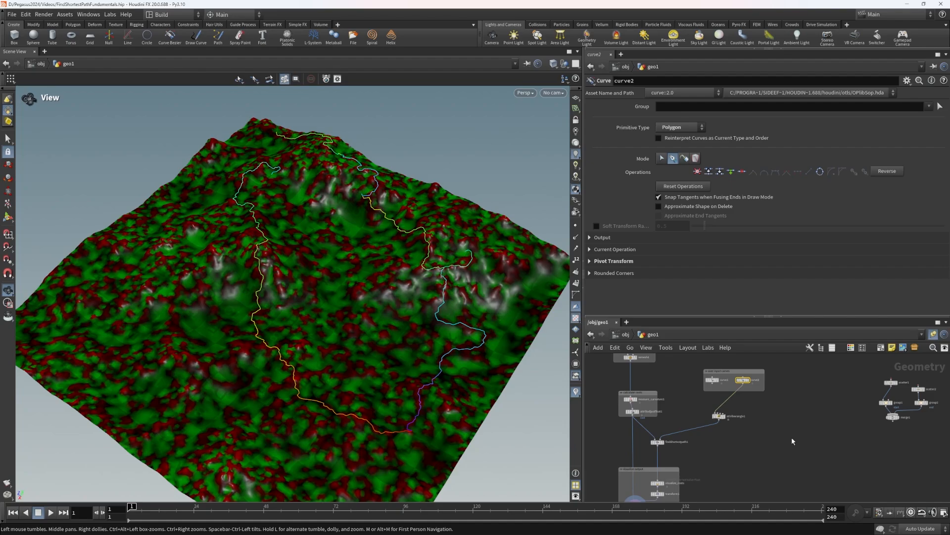
{"action": "scroll", "coordinate": [751, 415], "scroll_direction": "up", "scroll_amount": 3}
{"action": "key", "text": "Tab"}
{"action": "type", "text": "curve"}
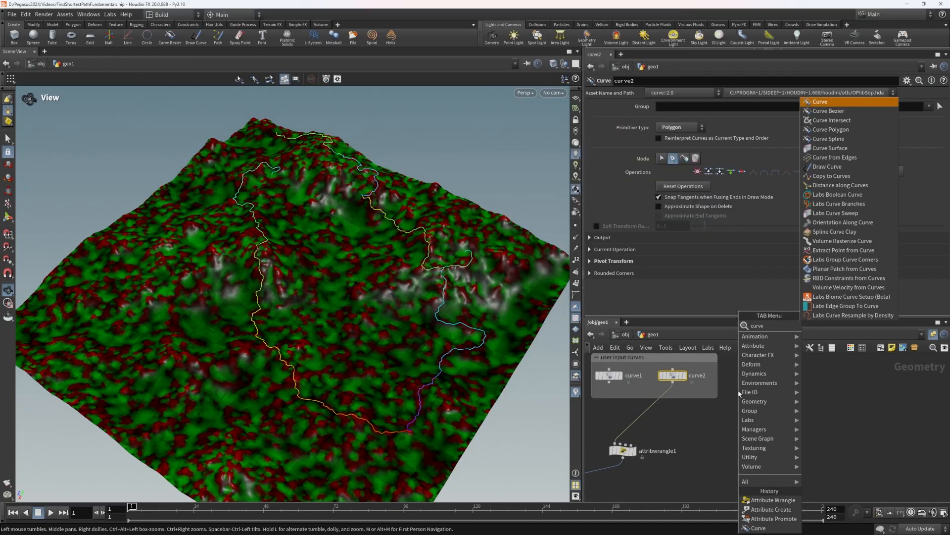
{"action": "key", "text": "Return"}
Connect curve3 to the first input of attribwrangle1 in place of curve2 and select curve3.
{"action": "scroll", "coordinate": [739, 393], "scroll_direction": "down", "scroll_amount": 3}
{"action": "left_click", "coordinate": [796, 367]}
{"action": "left_click", "coordinate": [796, 374]}
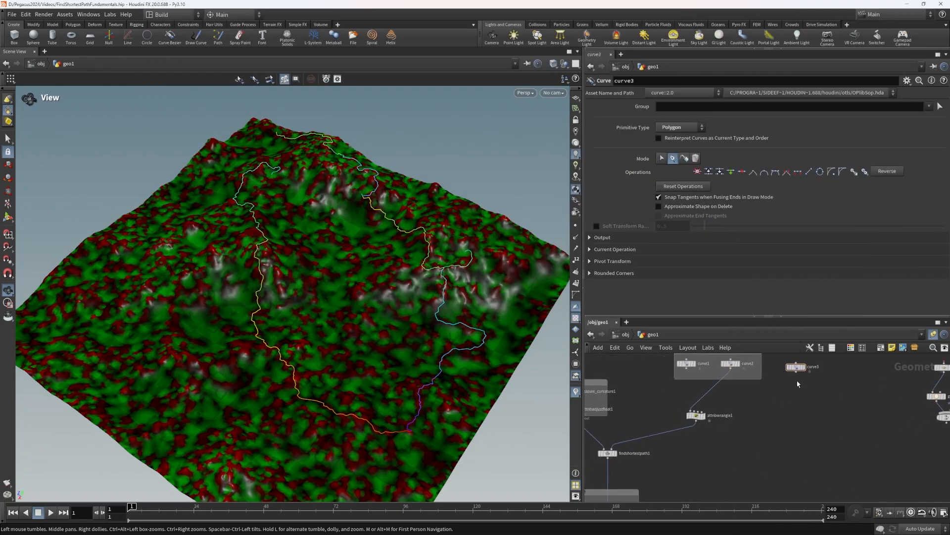
{"action": "left_click", "coordinate": [696, 411]}
{"action": "left_click", "coordinate": [795, 367]}
Draw a four-point polygon curve across the terrain in curve3, finish it, and insert a point on its last segment.
{"action": "left_click_drag", "start_coordinate": [317, 277], "coordinate": [347, 306]}
{"action": "key", "text": "Return"}
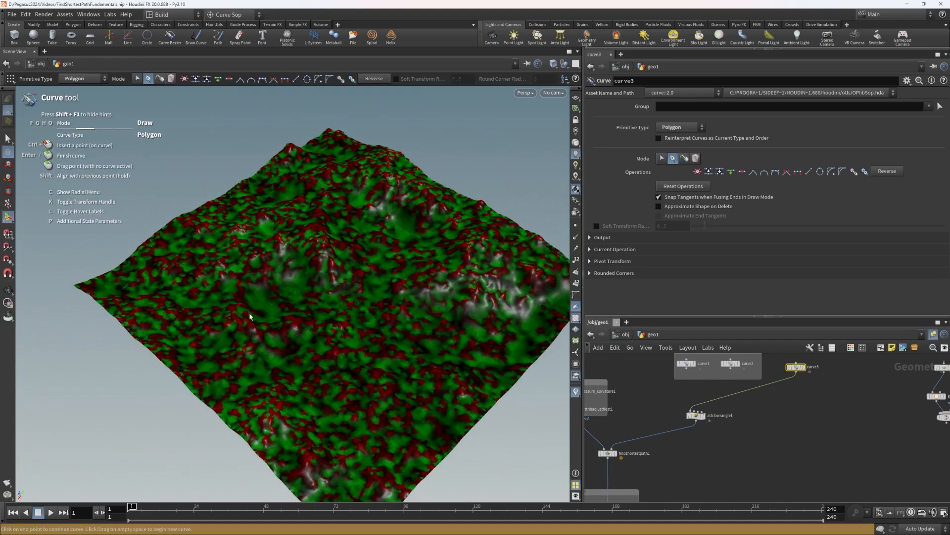
{"action": "left_click", "coordinate": [164, 286]}
{"action": "left_click", "coordinate": [288, 369]}
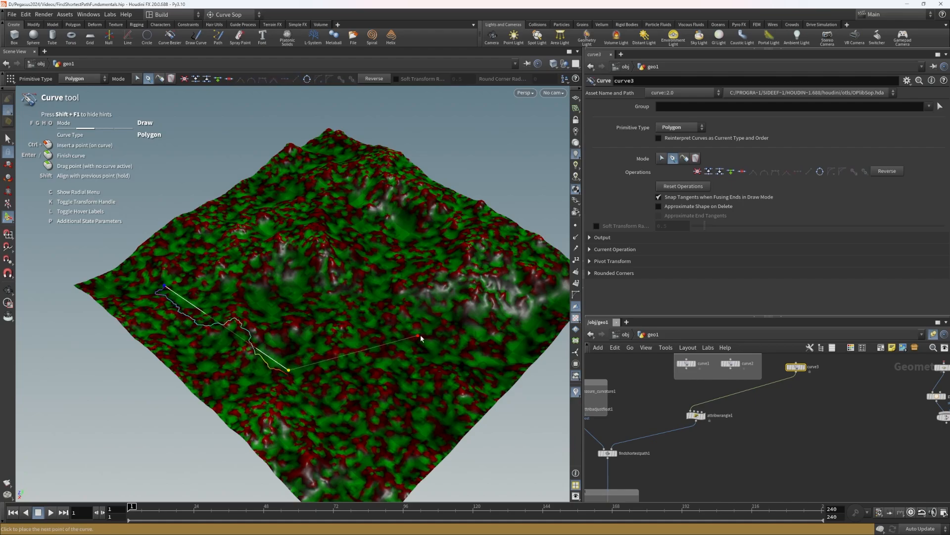
{"action": "left_click", "coordinate": [429, 338]}
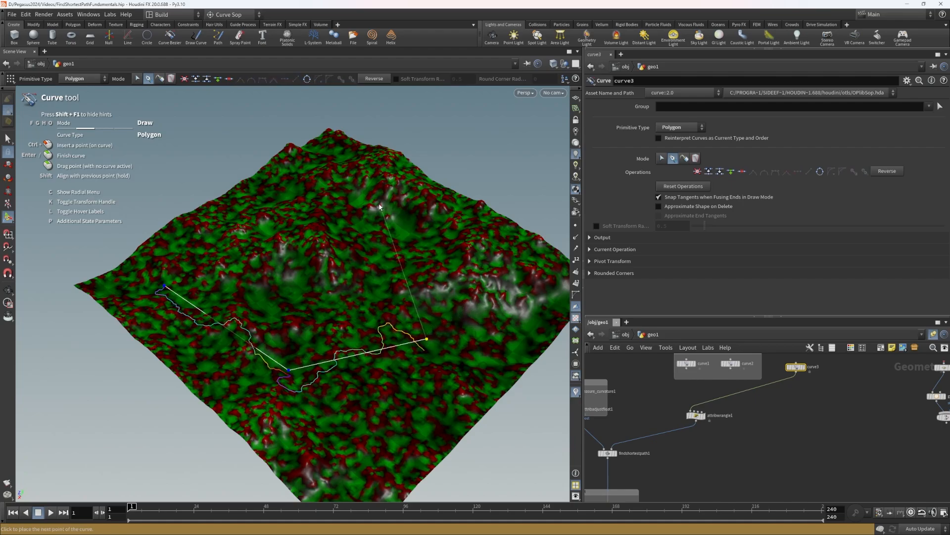
{"action": "left_click", "coordinate": [336, 152]}
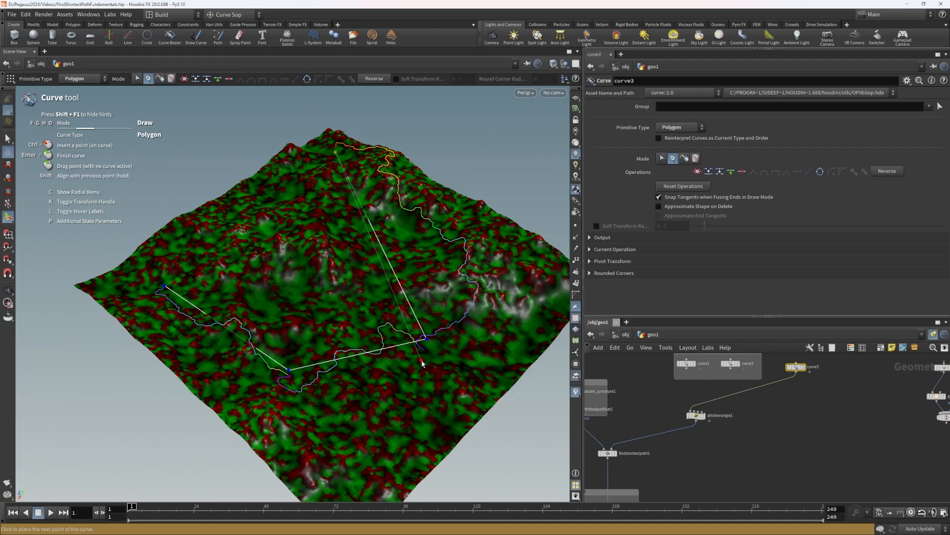
{"action": "left_click", "coordinate": [337, 154]}
{"action": "key", "text": "Return"}
{"action": "left_click", "coordinate": [374, 232], "text": "ctrl"}
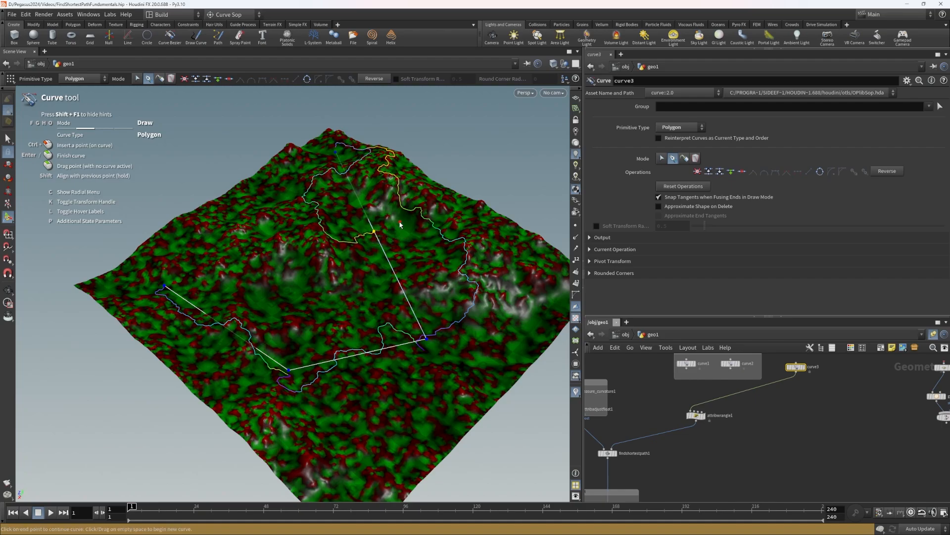
Move curve3's newly inserted point across the terrain toward its far-left edge and leave curve editing.
{"action": "left_click_drag", "start_coordinate": [374, 232], "coordinate": [259, 226]}
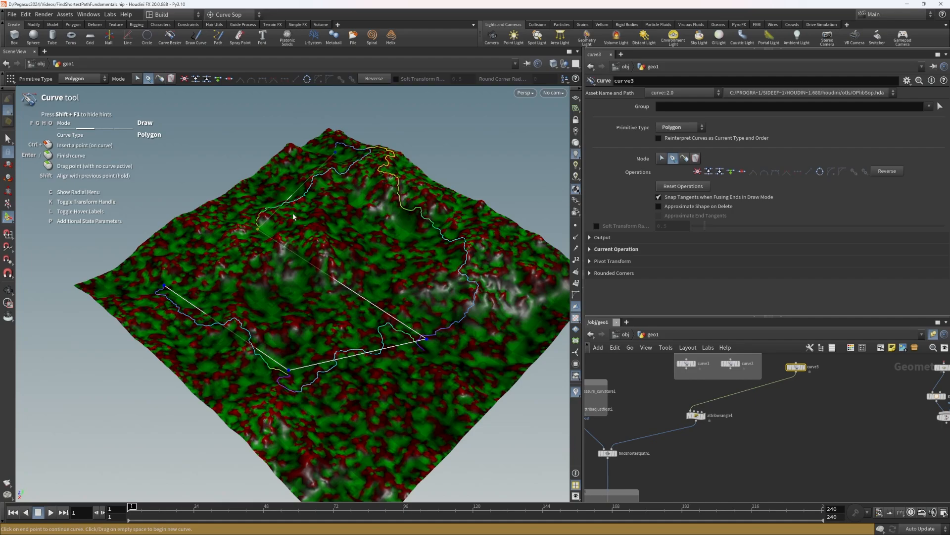
{"action": "left_click_drag", "start_coordinate": [258, 227], "coordinate": [226, 233]}
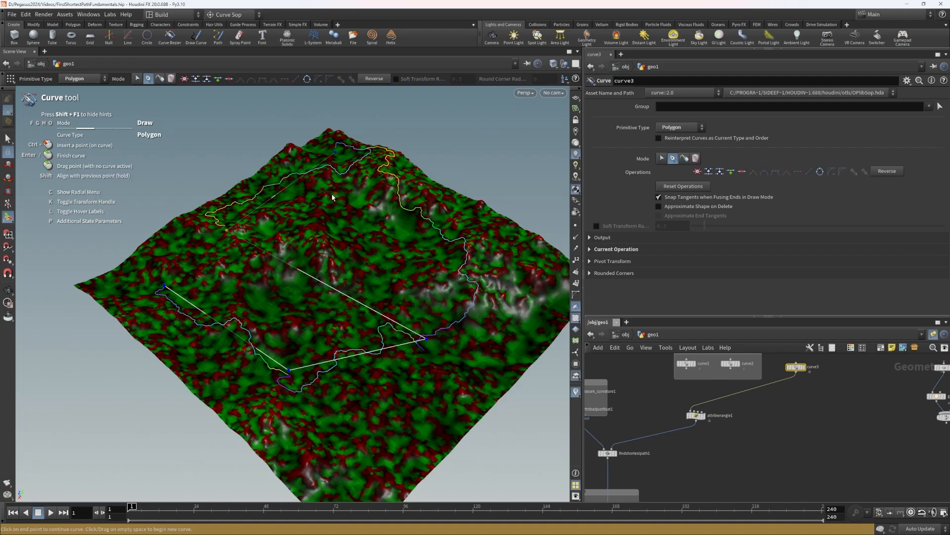
{"action": "key", "text": "Escape"}
Display curve3 on its own in the viewport with point numbers turned on.
{"action": "scroll", "coordinate": [716, 469], "scroll_direction": "up", "scroll_amount": 3}
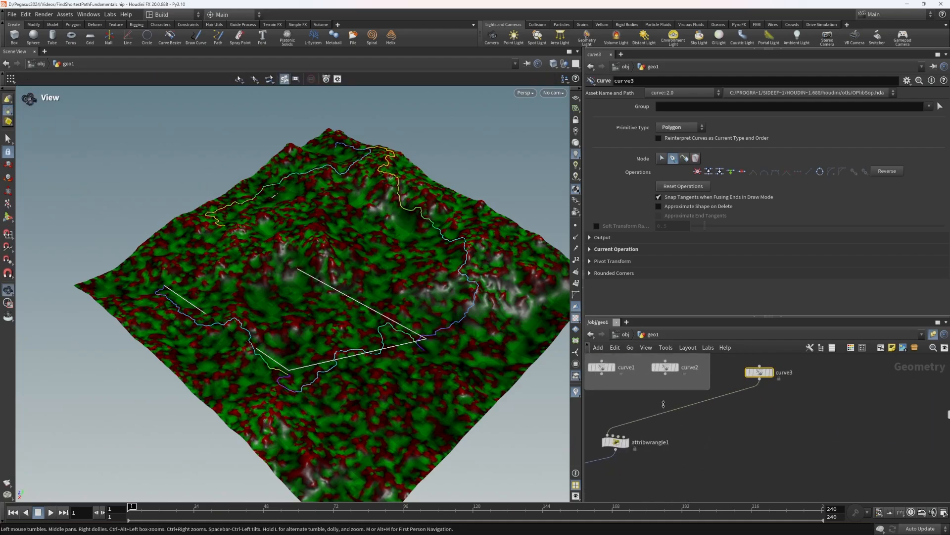
{"action": "left_click", "coordinate": [770, 371]}
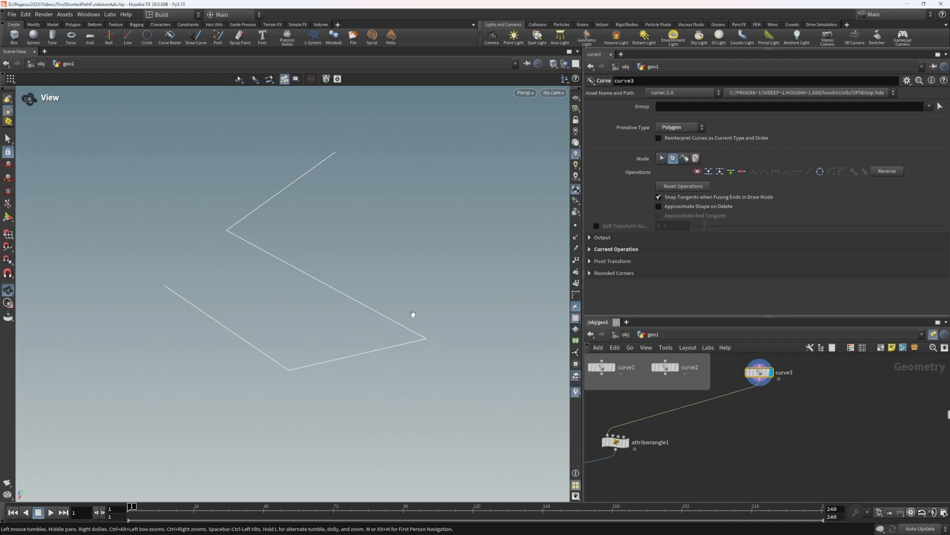
{"action": "left_click", "coordinate": [576, 260]}
{"action": "left_click_drag", "start_coordinate": [369, 165], "coordinate": [380, 200]}
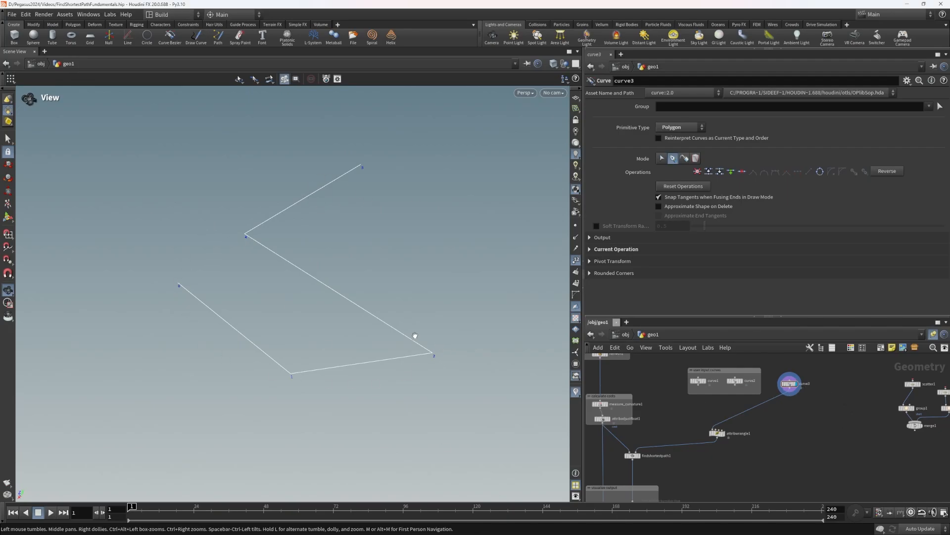
Add a Resample node on the connection between curve3 and attribwrangle1.
{"action": "scroll", "coordinate": [776, 409], "scroll_direction": "up", "scroll_amount": 2}
{"action": "key", "text": "Tab"}
{"action": "type", "text": "resa"}
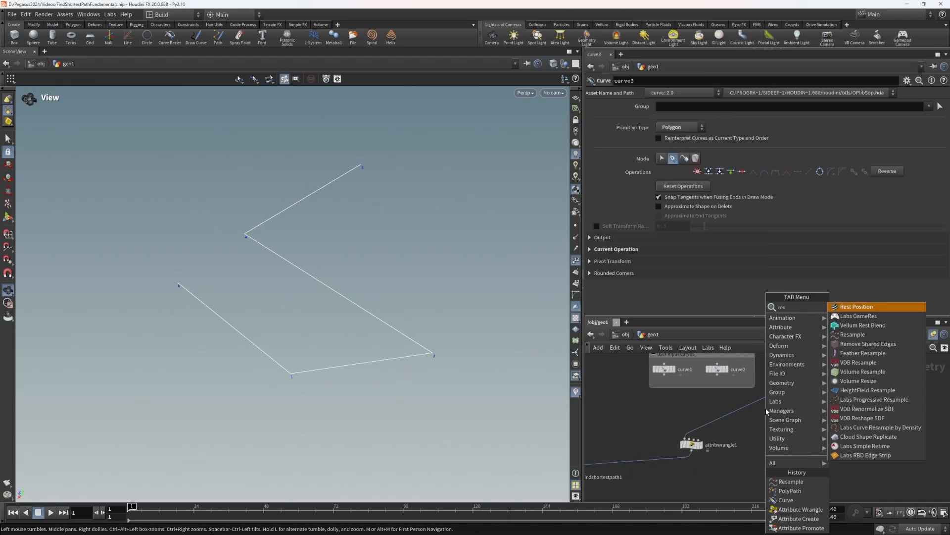
{"action": "key", "text": "Return"}
{"action": "left_click", "coordinate": [773, 416]}
{"action": "left_click_drag", "start_coordinate": [773, 416], "coordinate": [750, 410]}
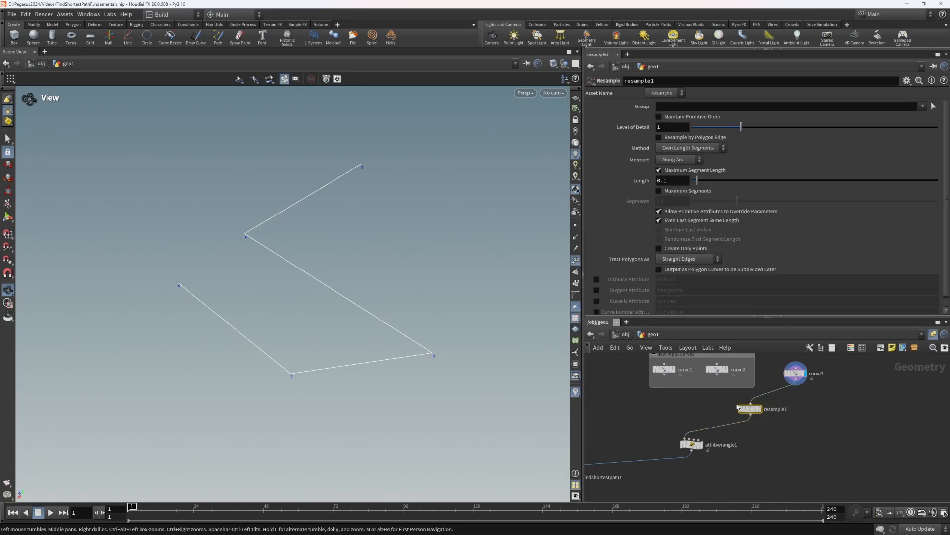
Display resample1, disable Maximum Segment Length, enable Resample by Polygon Edge, and compare its point numbering with curve3's.
{"action": "left_click", "coordinate": [760, 409]}
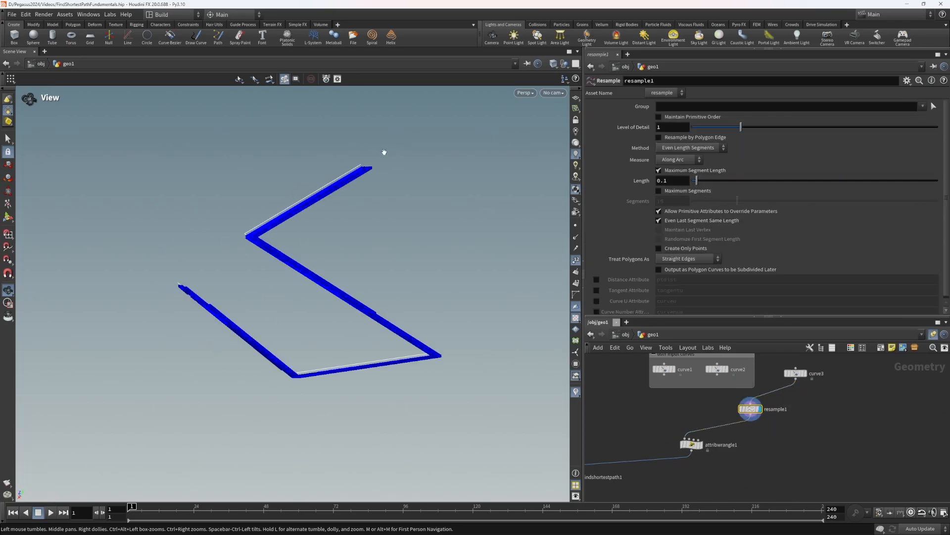
{"action": "left_click", "coordinate": [678, 171]}
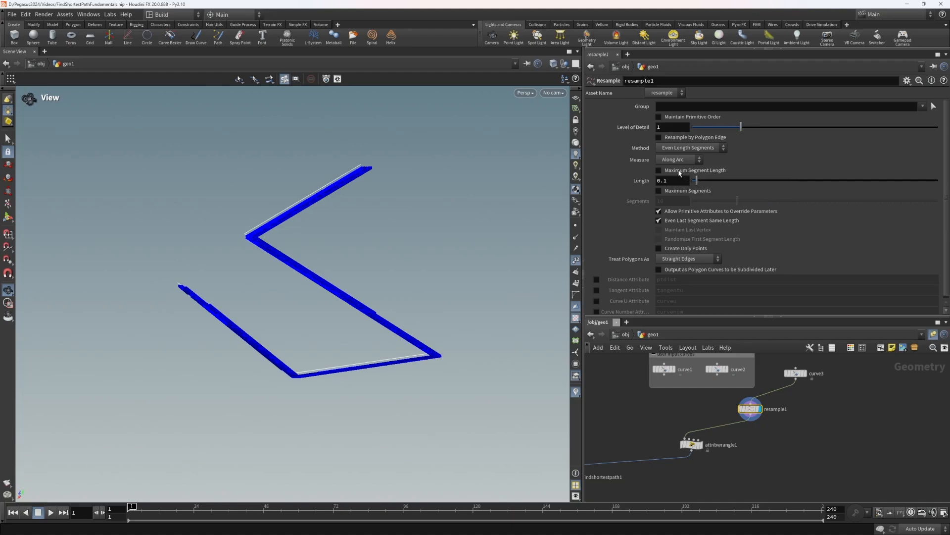
{"action": "left_click", "coordinate": [659, 138]}
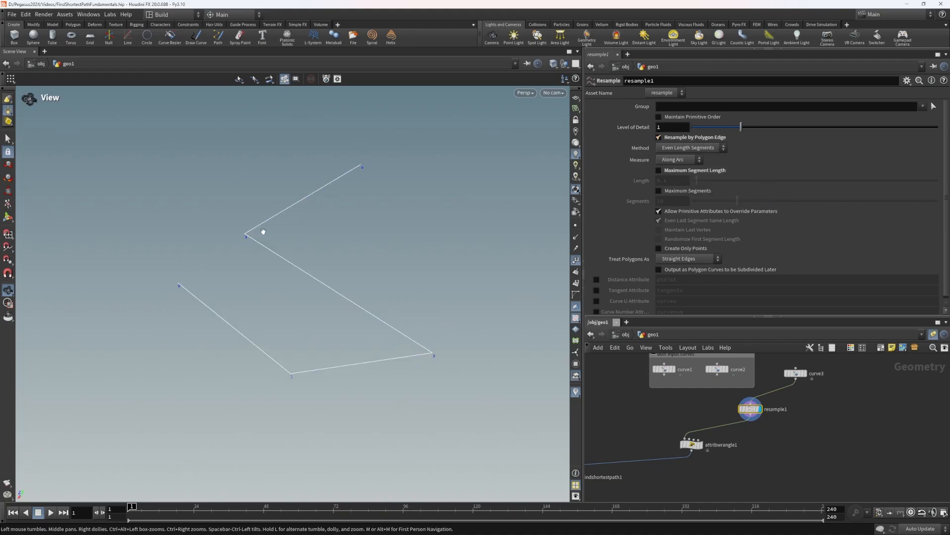
{"action": "left_click", "coordinate": [805, 374]}
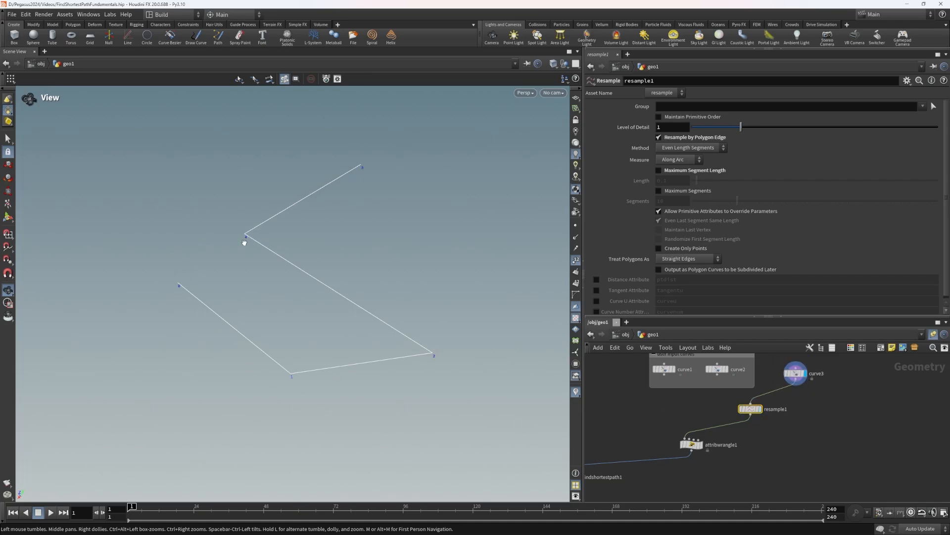
{"action": "left_click", "coordinate": [760, 409]}
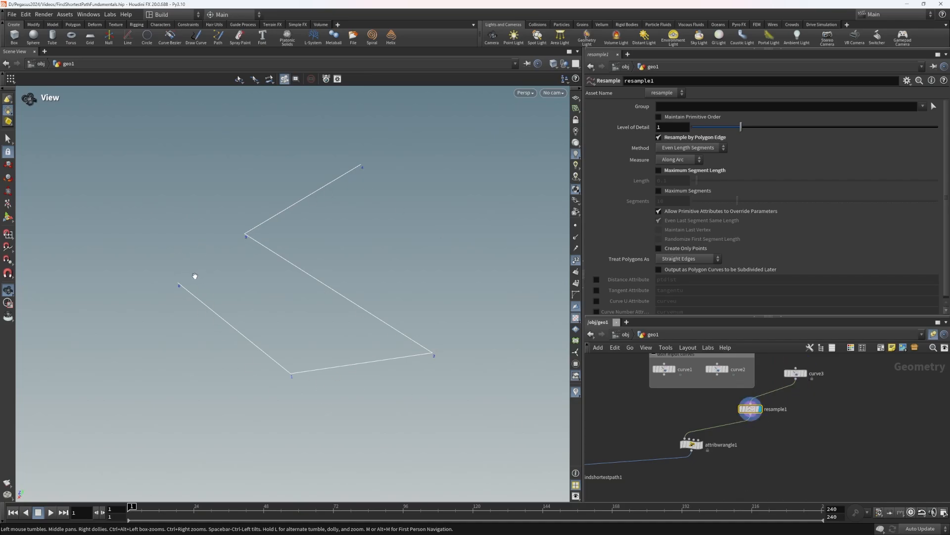
Display the findshortestpath1 result, then the output merge node with the terrain.
{"action": "scroll", "coordinate": [731, 464], "scroll_direction": "down", "scroll_amount": 1}
{"action": "middle_click_drag", "start_coordinate": [731, 464], "coordinate": [805, 400]}
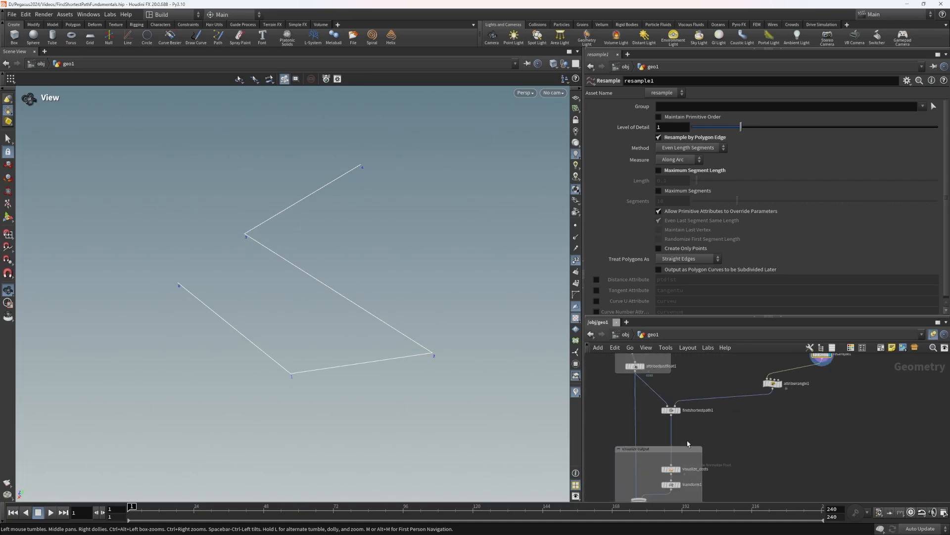
{"action": "left_click", "coordinate": [683, 405]}
{"action": "middle_click_drag", "start_coordinate": [749, 449], "coordinate": [750, 391]}
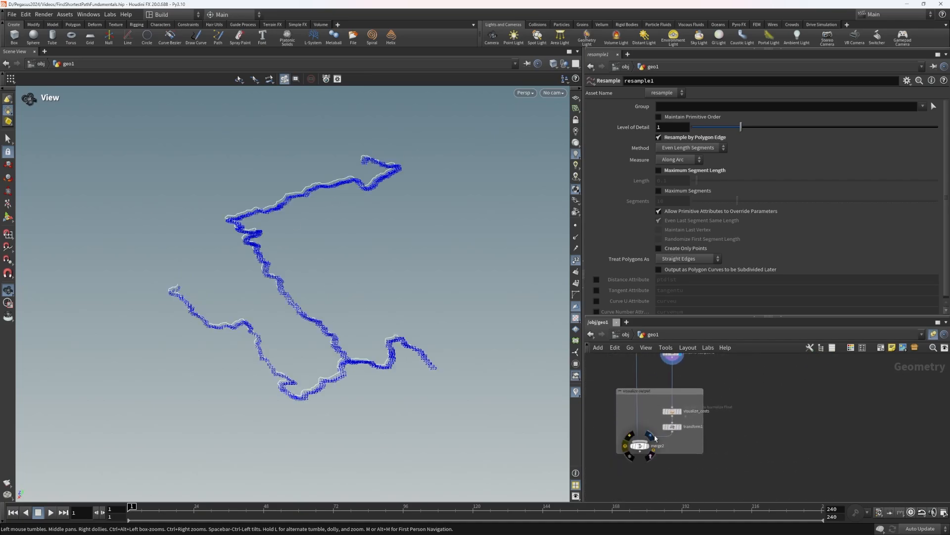
{"action": "left_click", "coordinate": [653, 435]}
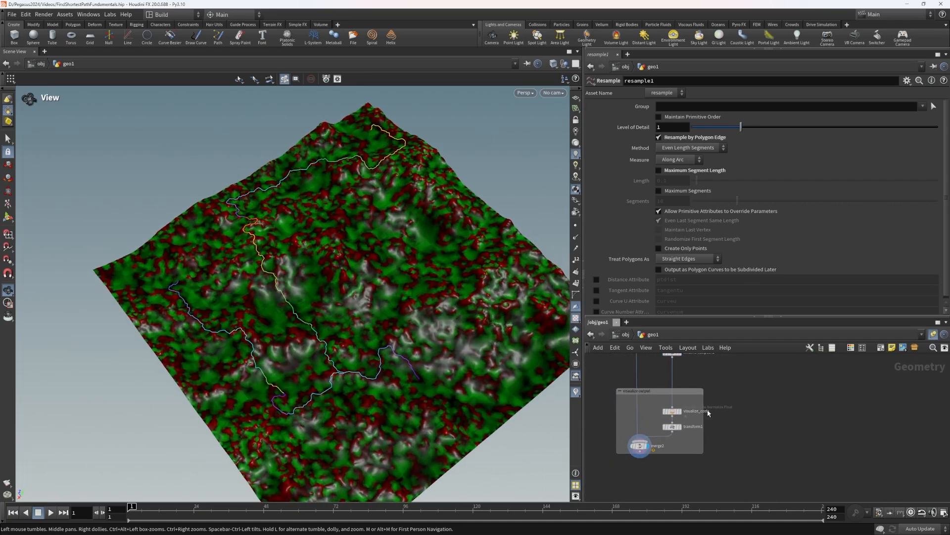
Reopen curve3 for editing, move its inserted point back toward the terrain's middle, and shift the neighbouring corner point slightly outward.
{"action": "scroll", "coordinate": [711, 412], "scroll_direction": "down", "scroll_amount": 3}
{"action": "middle_click_drag", "start_coordinate": [762, 376], "coordinate": [735, 431]}
{"action": "scroll", "coordinate": [786, 396], "scroll_direction": "up", "scroll_amount": 2}
{"action": "left_click_drag", "start_coordinate": [792, 390], "coordinate": [764, 373]}
{"action": "middle_click_drag", "start_coordinate": [363, 355], "coordinate": [364, 328]}
{"action": "scroll", "coordinate": [373, 322], "scroll_direction": "down", "scroll_amount": 1}
{"action": "key", "text": "Return"}
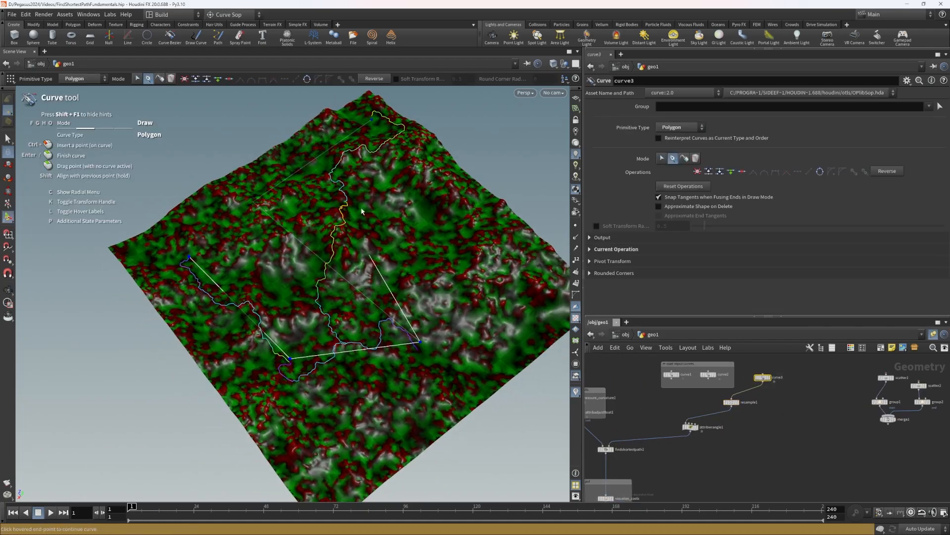
{"action": "middle_click_drag", "start_coordinate": [361, 211], "coordinate": [339, 207]}
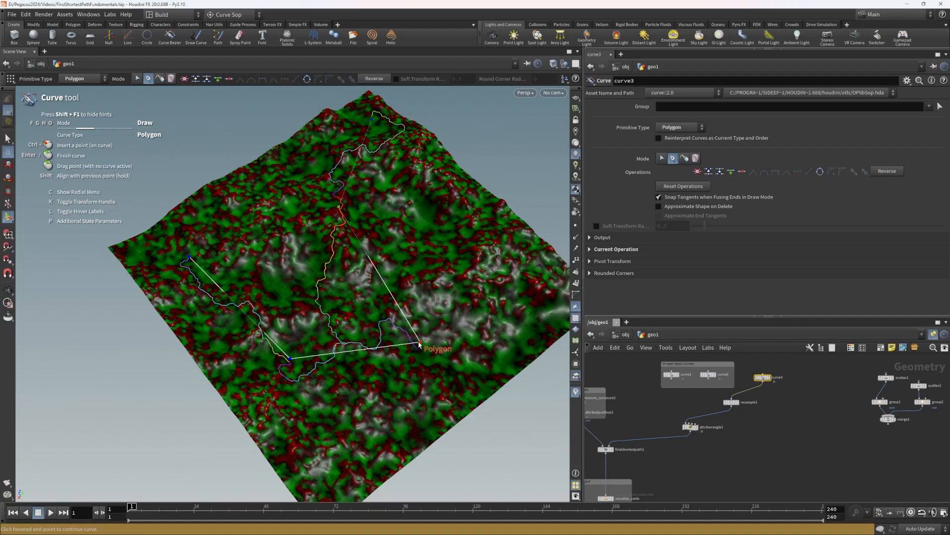
{"action": "mouse_move", "coordinate": [419, 343]}
{"action": "left_mouse_down"}
{"action": "mouse_move", "coordinate": [456, 322]}
{"action": "mouse_move", "coordinate": [492, 329]}
{"action": "mouse_move", "coordinate": [435, 335]}
{"action": "mouse_move", "coordinate": [434, 345]}
{"action": "left_mouse_up"}
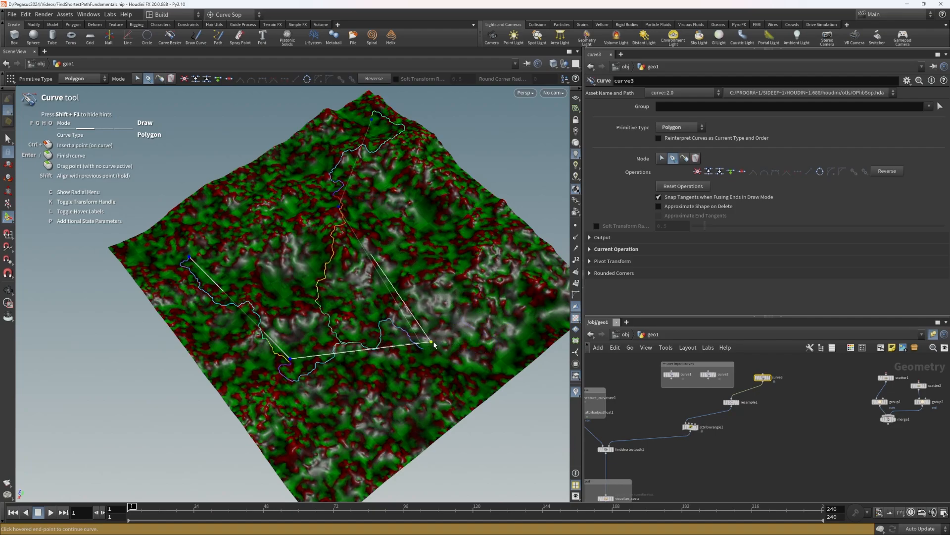
{"action": "middle_click_drag", "start_coordinate": [433, 342], "coordinate": [435, 341]}
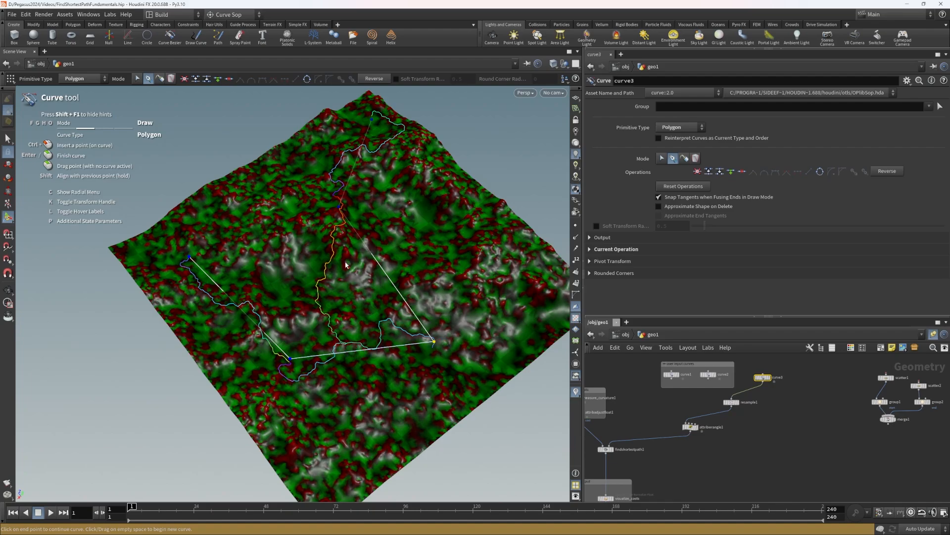
Insert two points on curve3, pull one toward the terrain's near corner and one outward, and move the far endpoint slightly nearer.
{"action": "left_click", "coordinate": [367, 350], "text": "ctrl"}
{"action": "left_click_drag", "start_coordinate": [367, 350], "coordinate": [338, 441]}
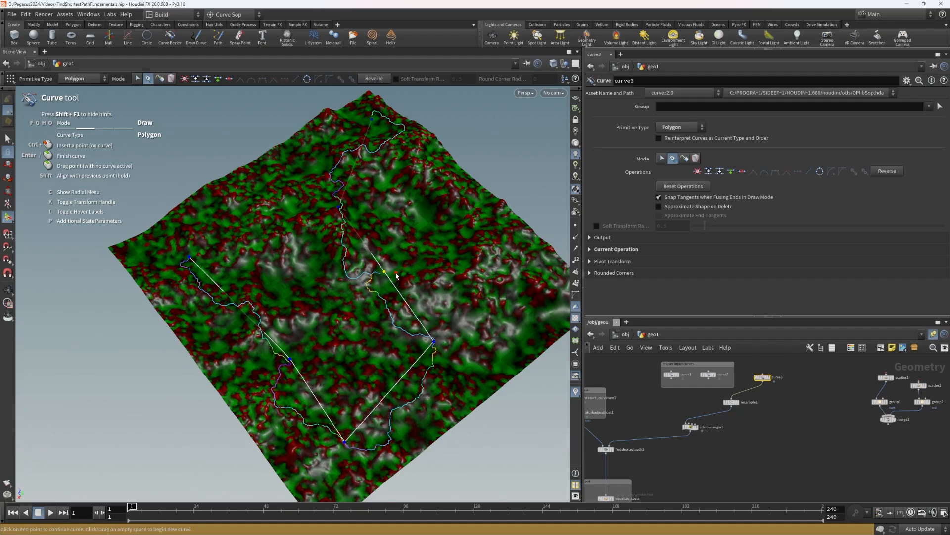
{"action": "left_click_drag", "start_coordinate": [389, 274], "coordinate": [429, 269], "text": "ctrl"}
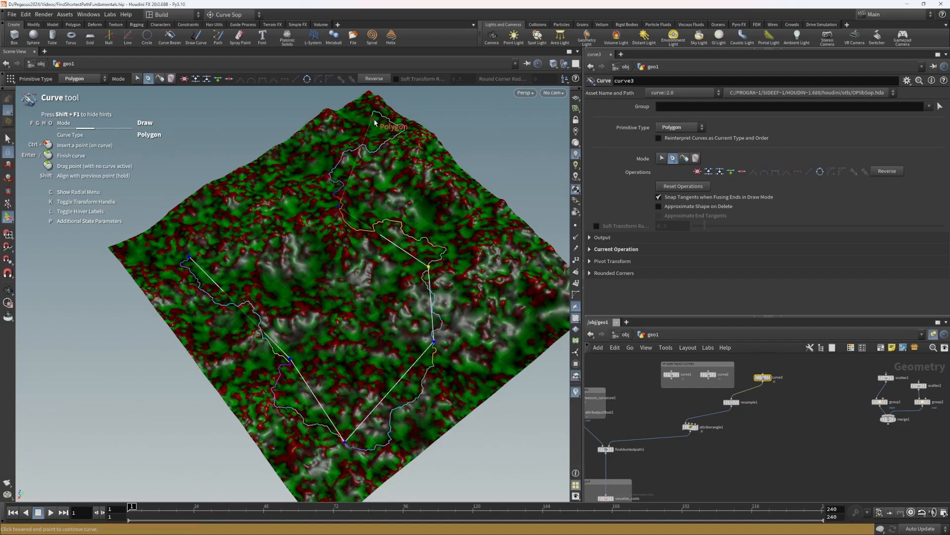
{"action": "mouse_move", "coordinate": [372, 119]}
{"action": "left_mouse_down"}
{"action": "mouse_move", "coordinate": [364, 121]}
{"action": "mouse_move", "coordinate": [373, 136]}
{"action": "left_mouse_up"}
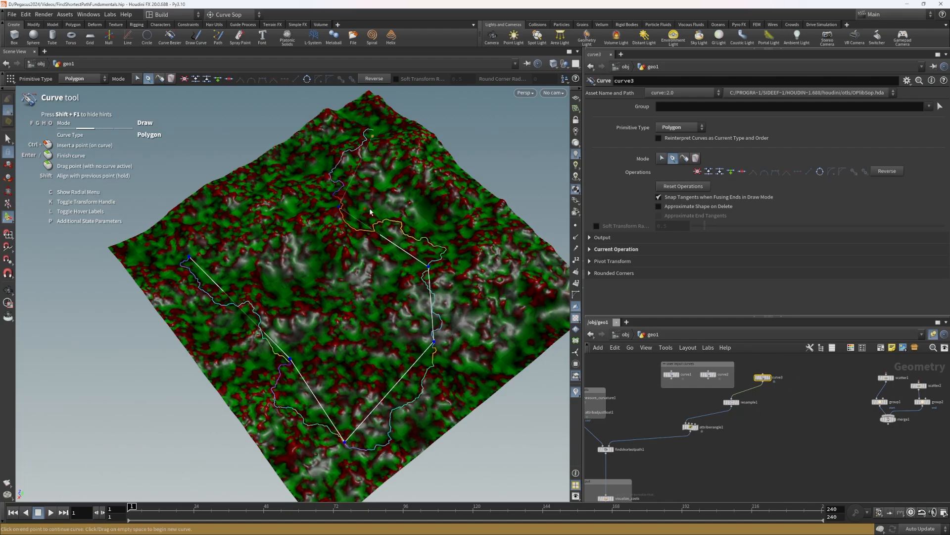
Draw and finish a separate three-point polygon curve in curve3 across the middle of the terrain.
{"action": "left_click", "coordinate": [351, 326]}
{"action": "left_click", "coordinate": [290, 284]}
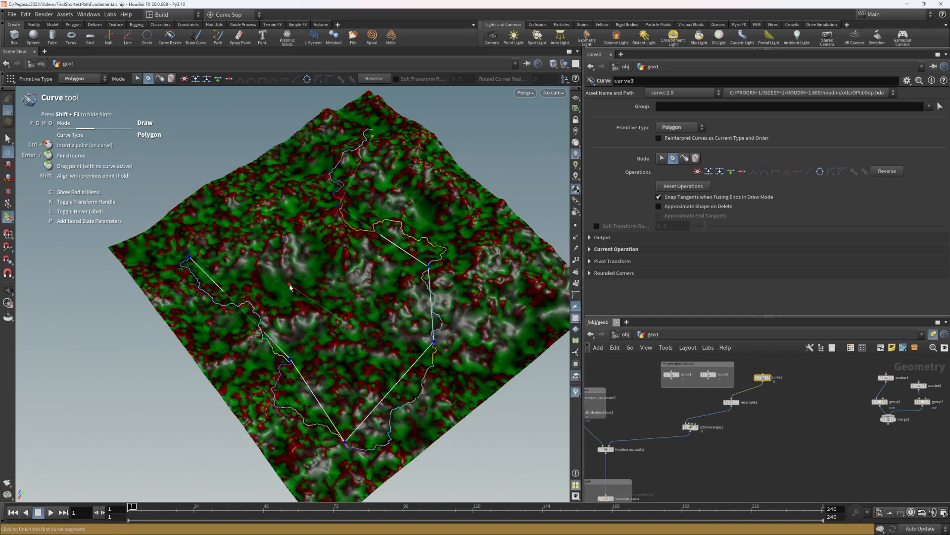
{"action": "left_click", "coordinate": [272, 200]}
{"action": "key", "text": "Return"}
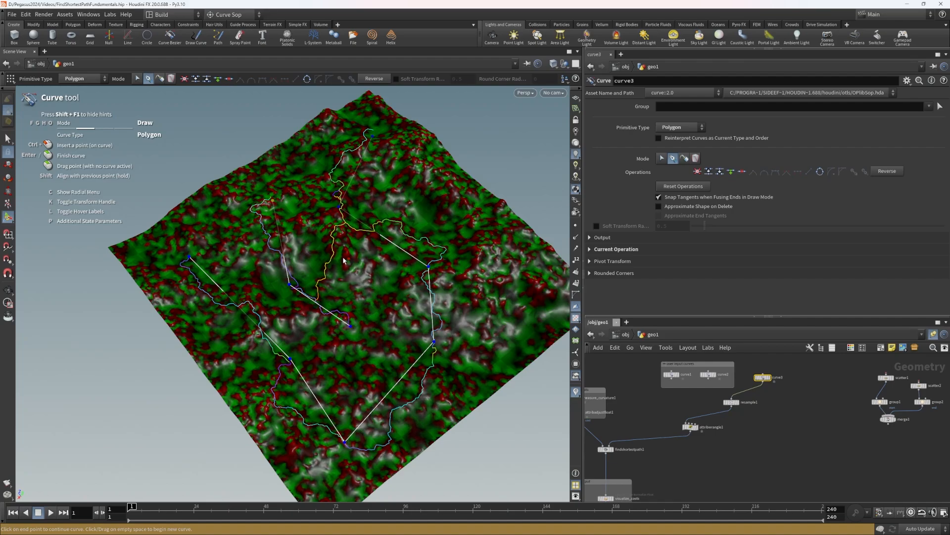